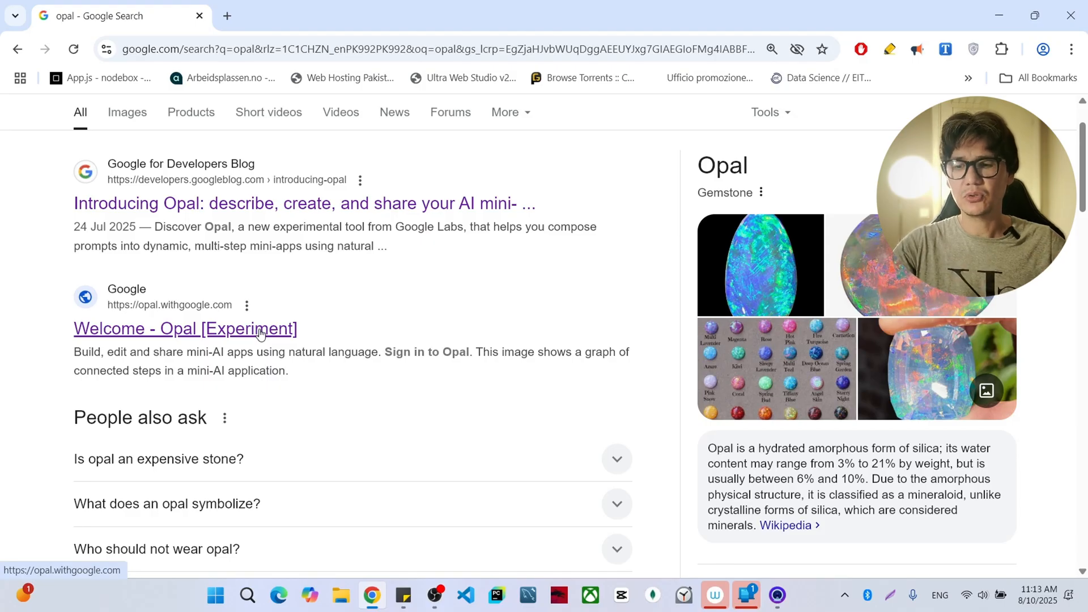
# - Open the Opal welcome page from the search results and connect the free VeePN VPN through USA, Virginia
pyautogui.click(225, 335)
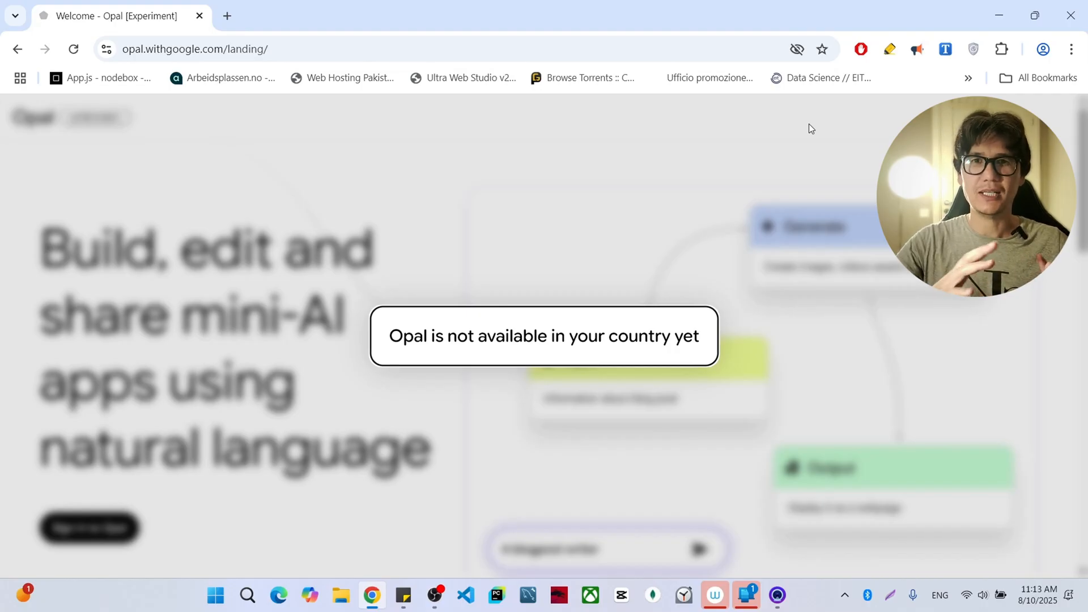
pyautogui.click(972, 49)
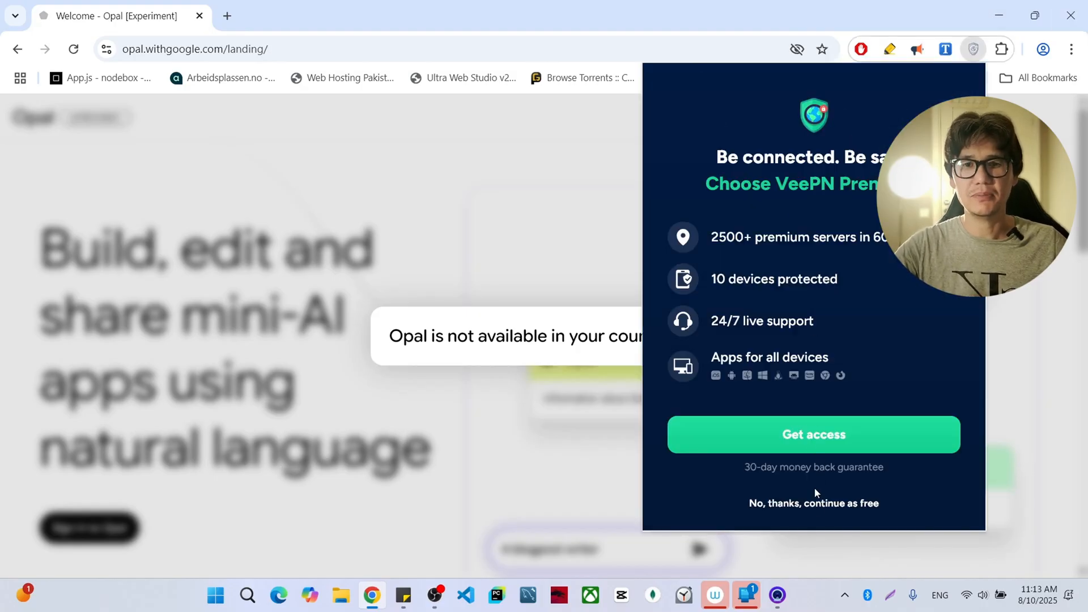
pyautogui.click(831, 507)
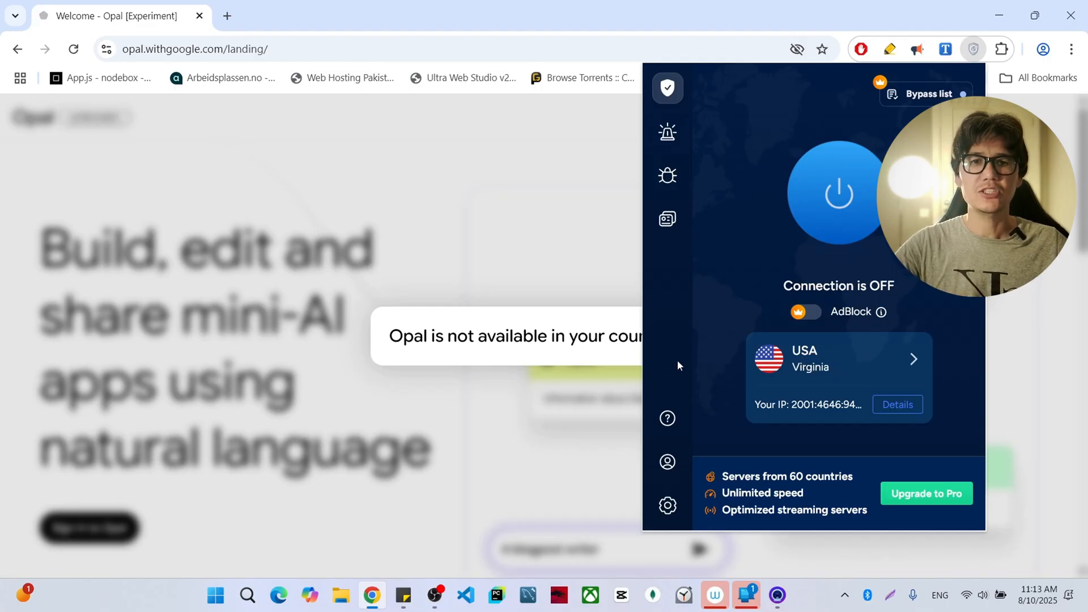
pyautogui.click(850, 203)
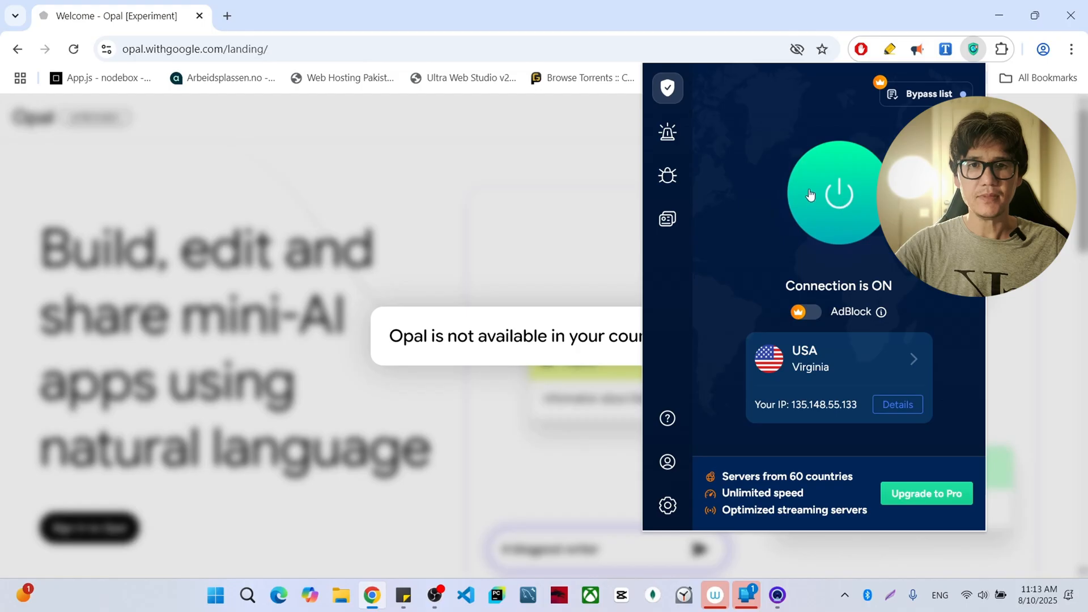
pyautogui.click(762, 7)
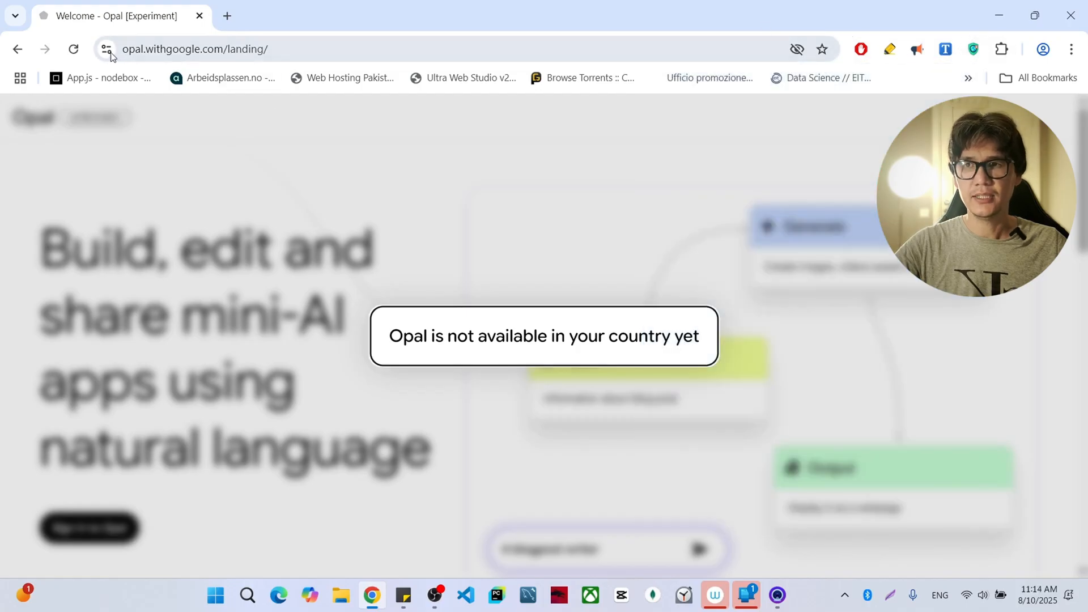
# - Reload the Opal landing page and sign in to Opal
pyautogui.click(72, 49)
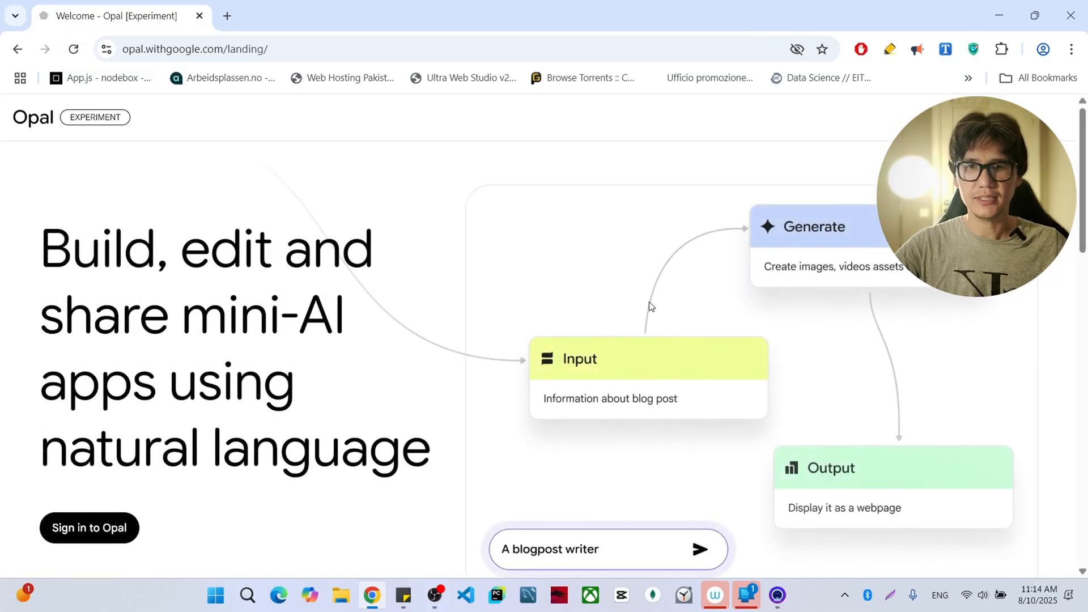
pyautogui.scroll(-4, 648, 311)
pyautogui.scroll(4, 644, 315)
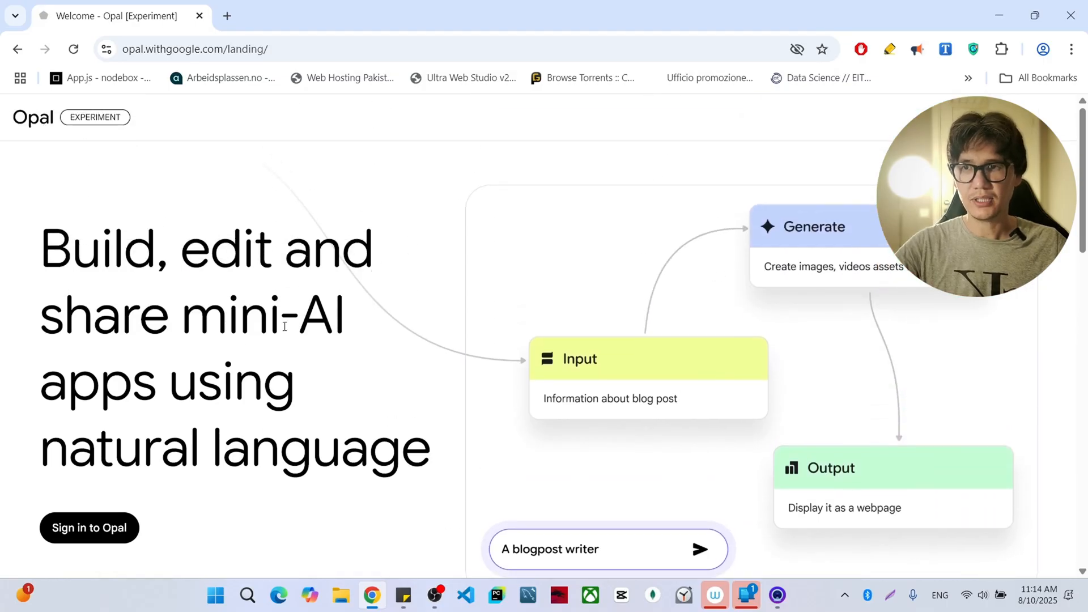
pyautogui.click(89, 540)
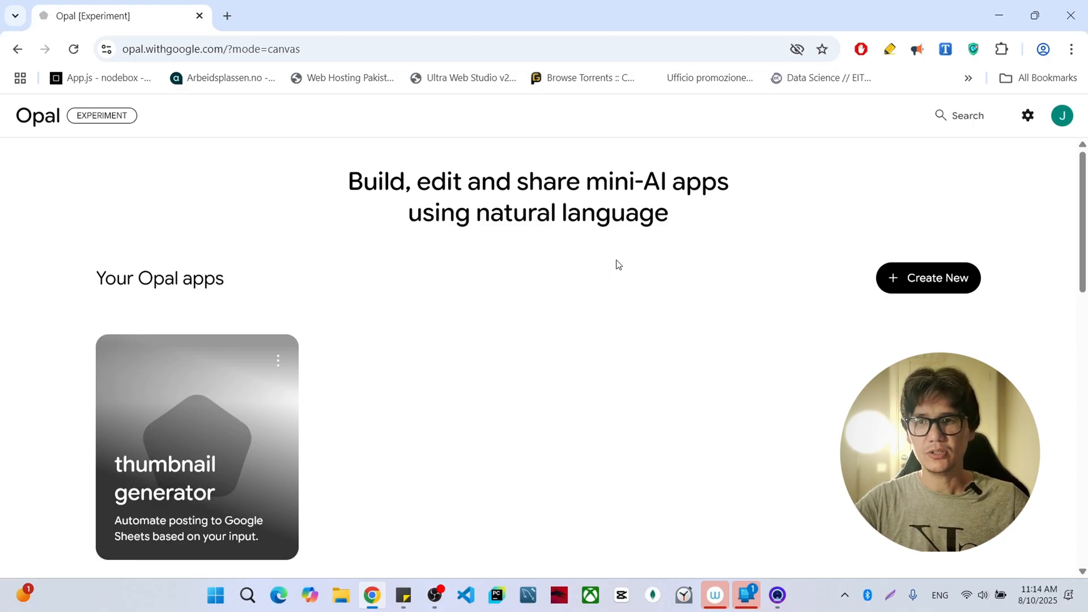
# - Examine the gallery of sample Opal Team apps and your own Opal apps on the home page
pyautogui.scroll(-8, 575, 263)
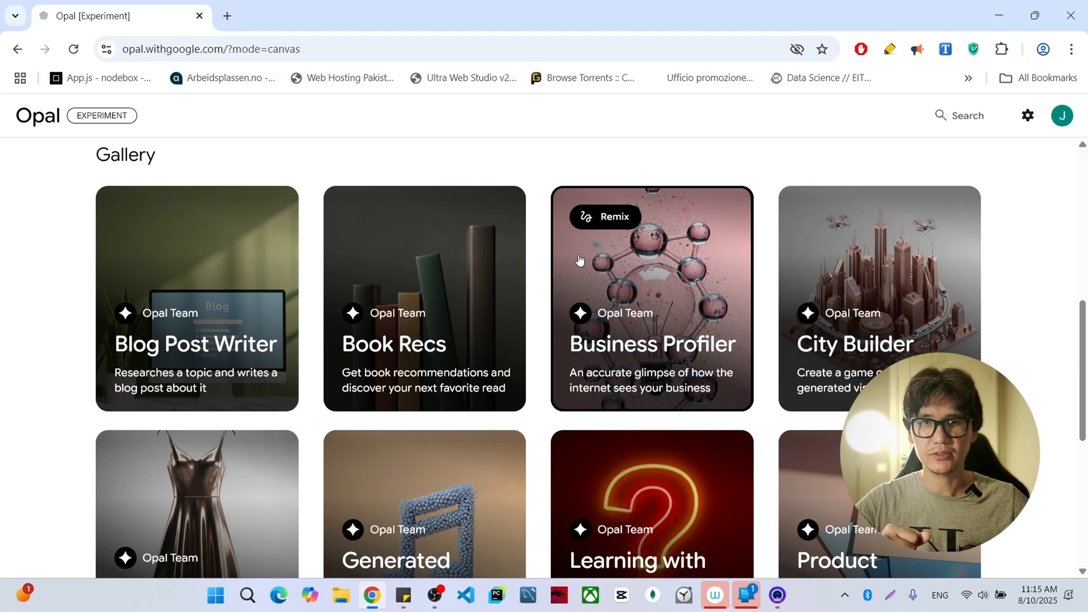
pyautogui.scroll(-4, 593, 258)
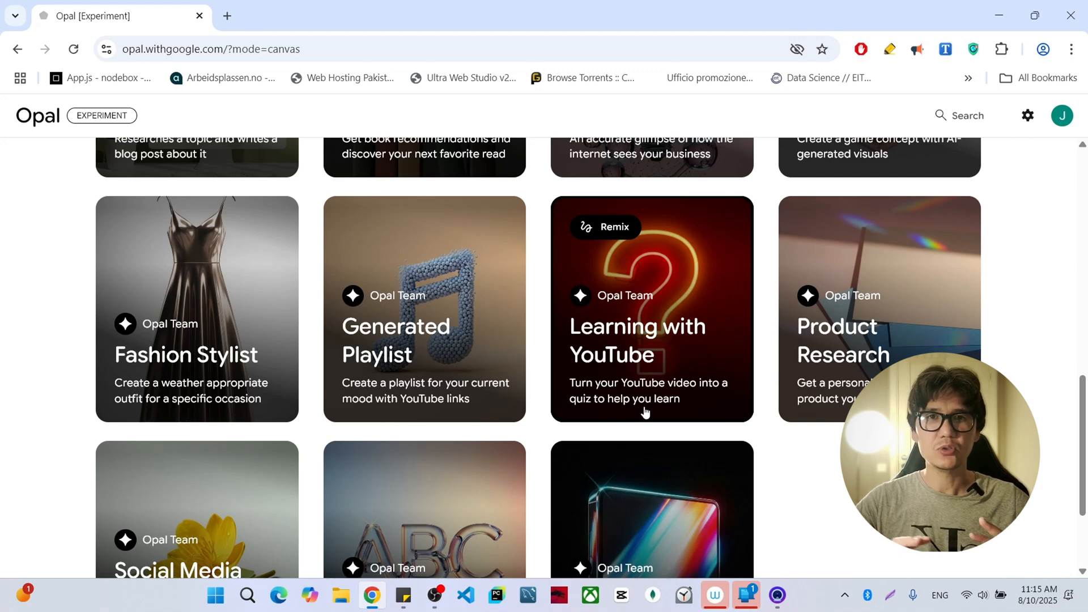
pyautogui.scroll(-3, 789, 352)
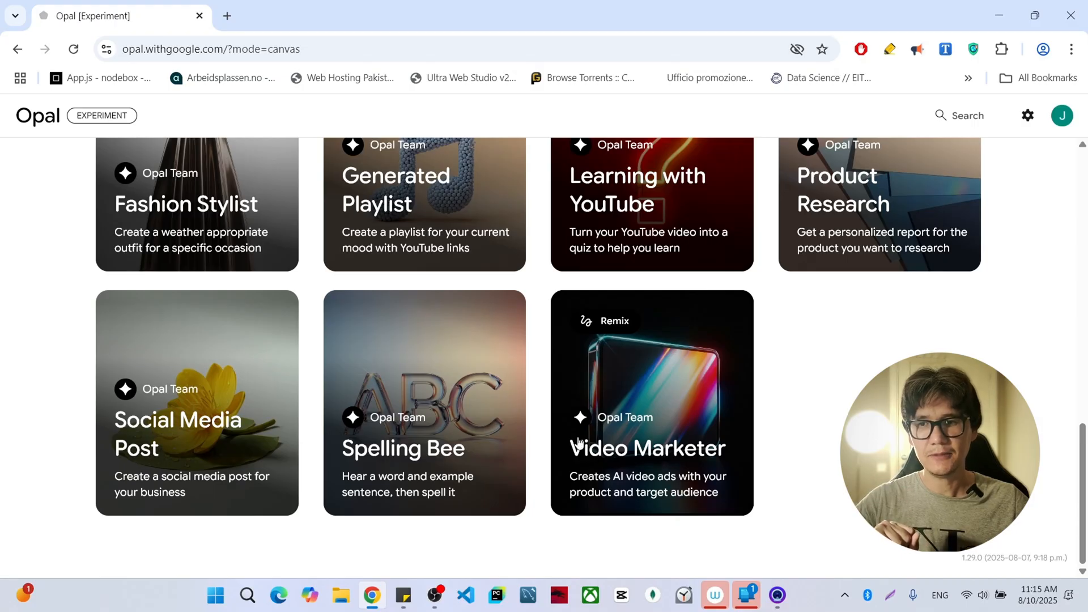
pyautogui.scroll(6, 632, 378)
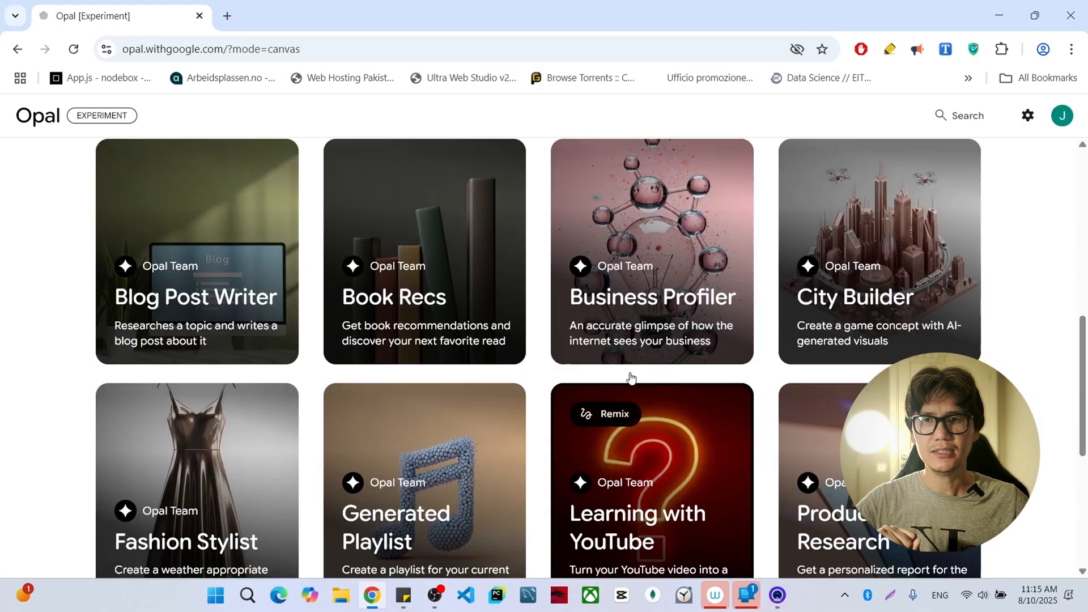
pyautogui.scroll(9, 632, 378)
pyautogui.scroll(-3, 194, 311)
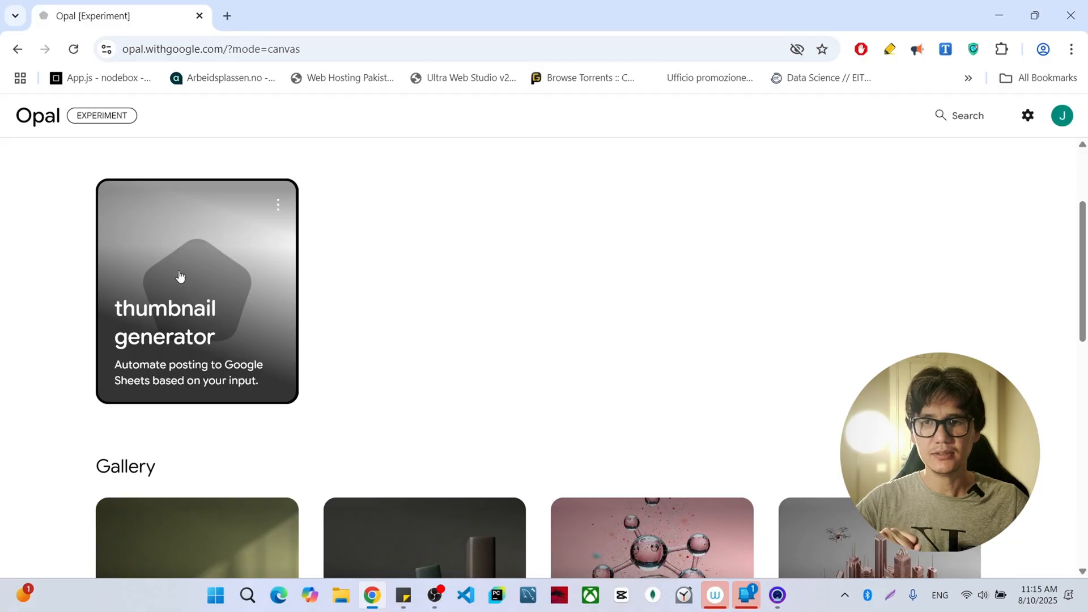
pyautogui.scroll(3, 329, 293)
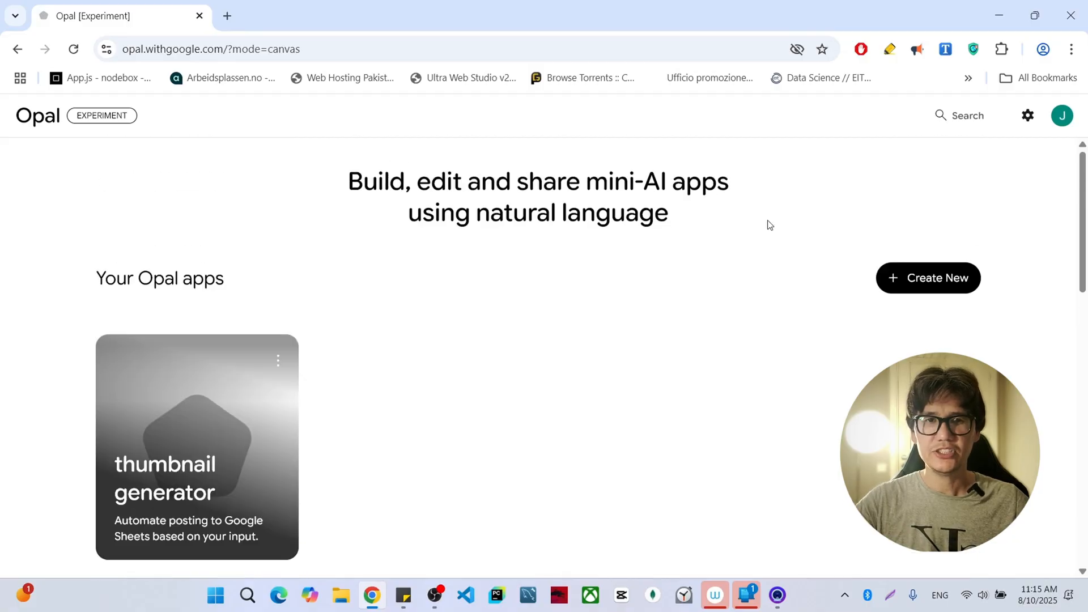
# - Create a new app and generate it from the prompt "make youtube thumbnail from my existing youtube video. and the size of the video should 2k."
pyautogui.click(938, 280)
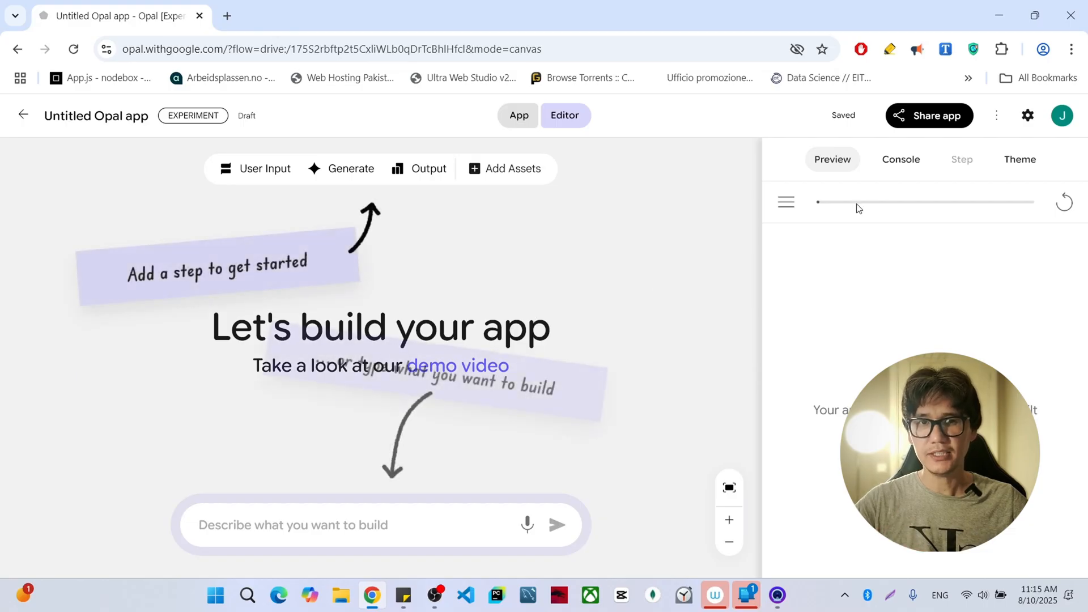
pyautogui.click(434, 518)
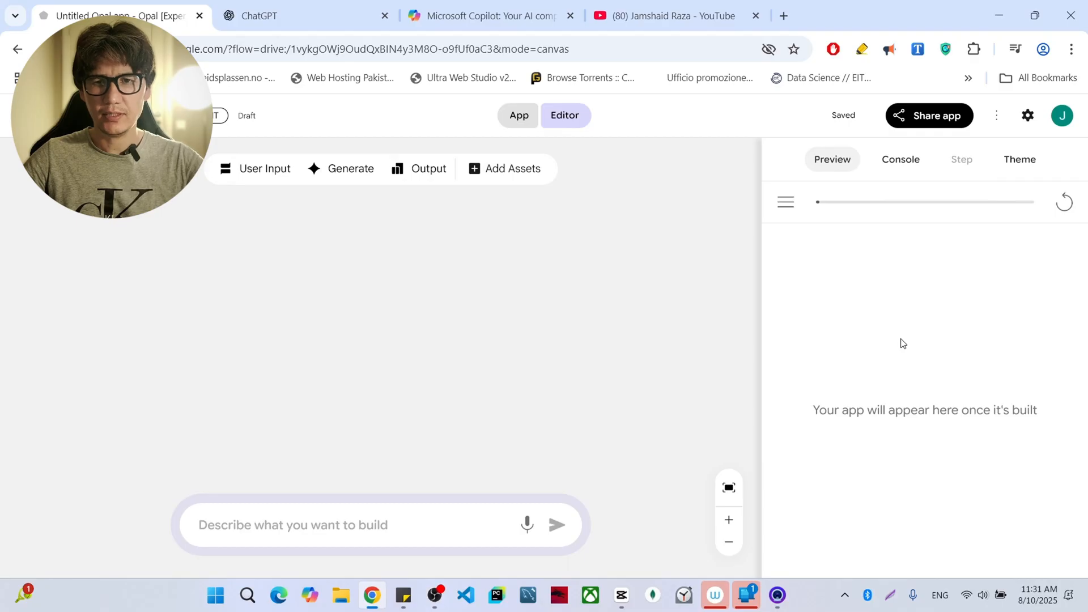
pyautogui.click(368, 525)
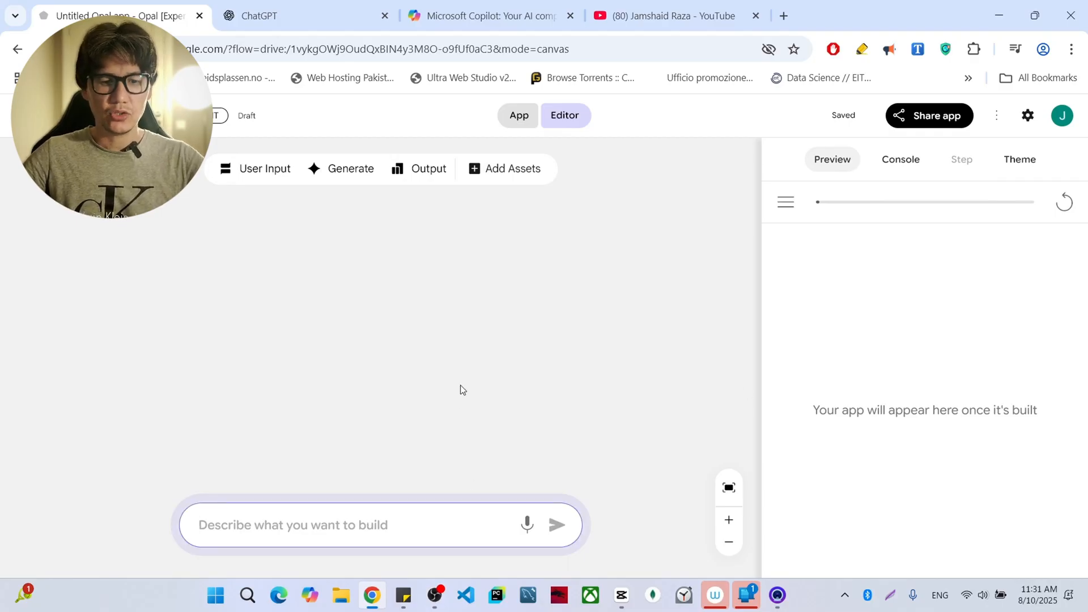
pyautogui.write('make k')
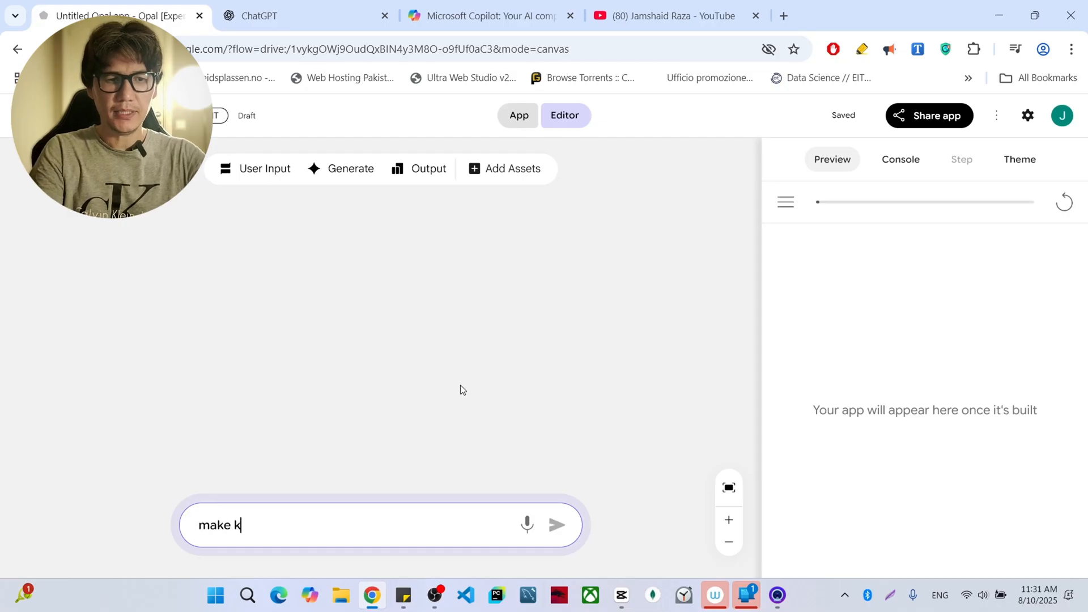
pyautogui.press('BackSpace')
pyautogui.write('yout')
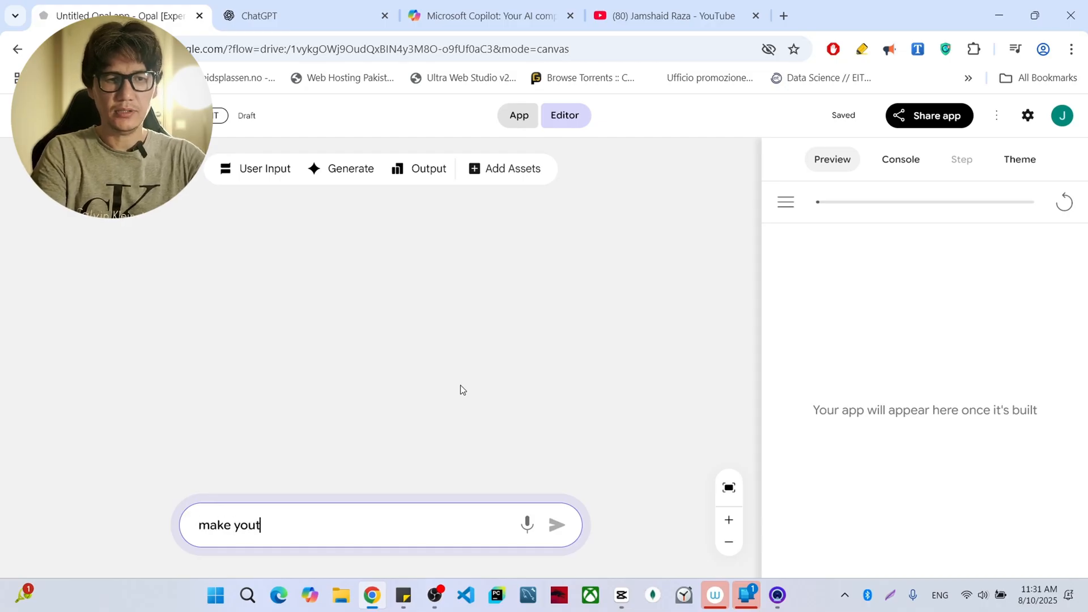
pyautogui.write('ube thum')
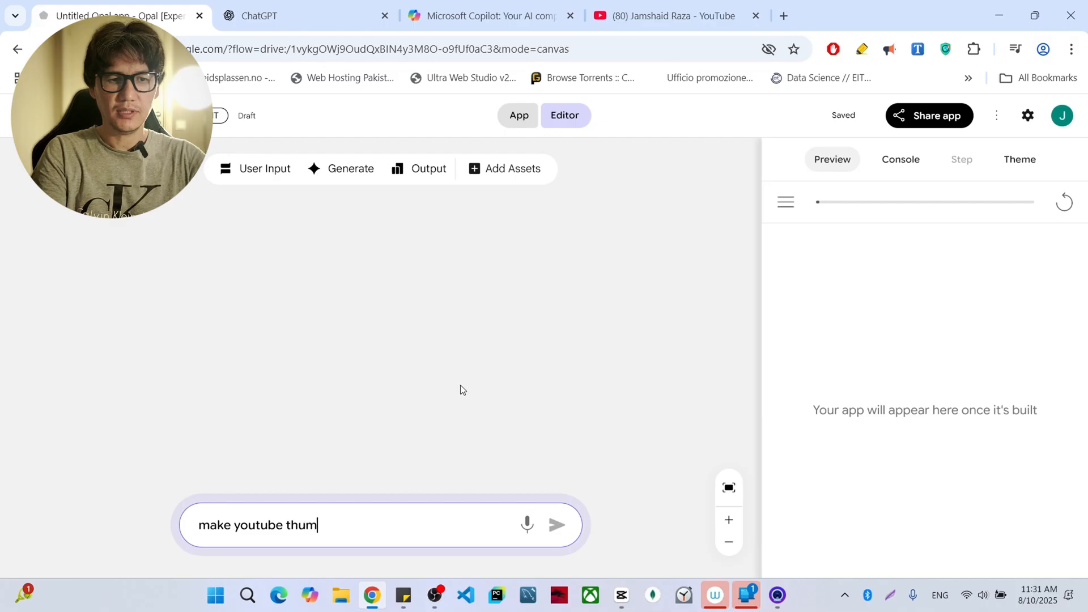
pyautogui.write('bnail ')
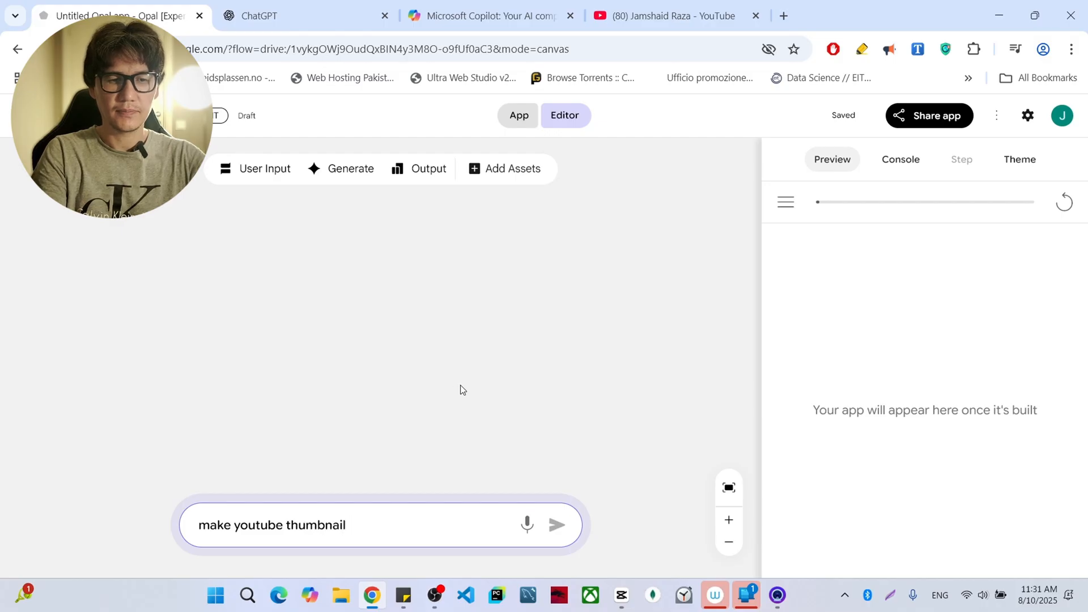
pyautogui.write('from my e')
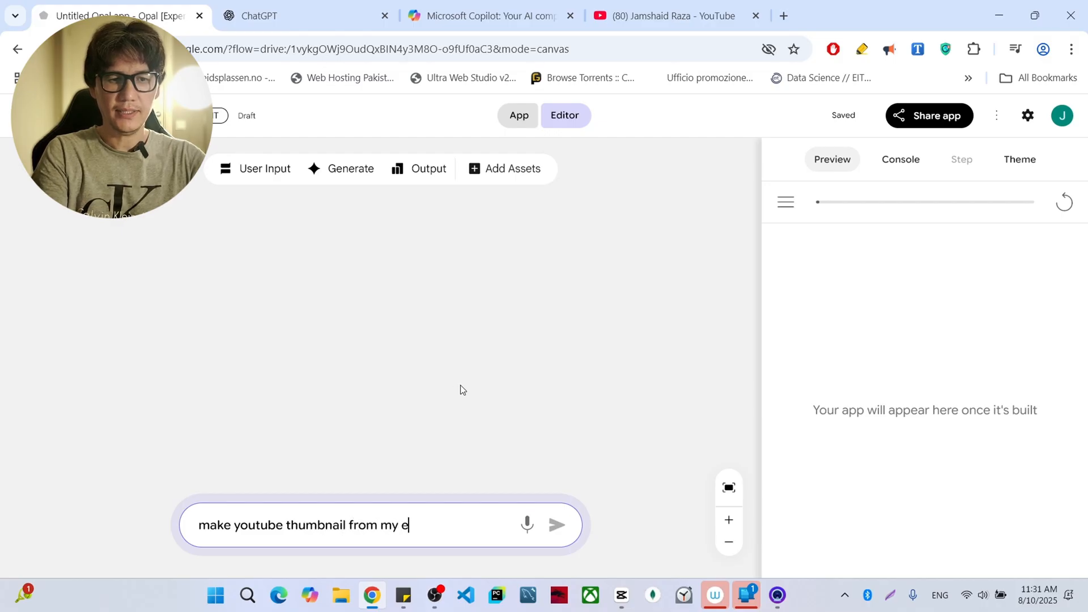
pyautogui.write('xisting yout')
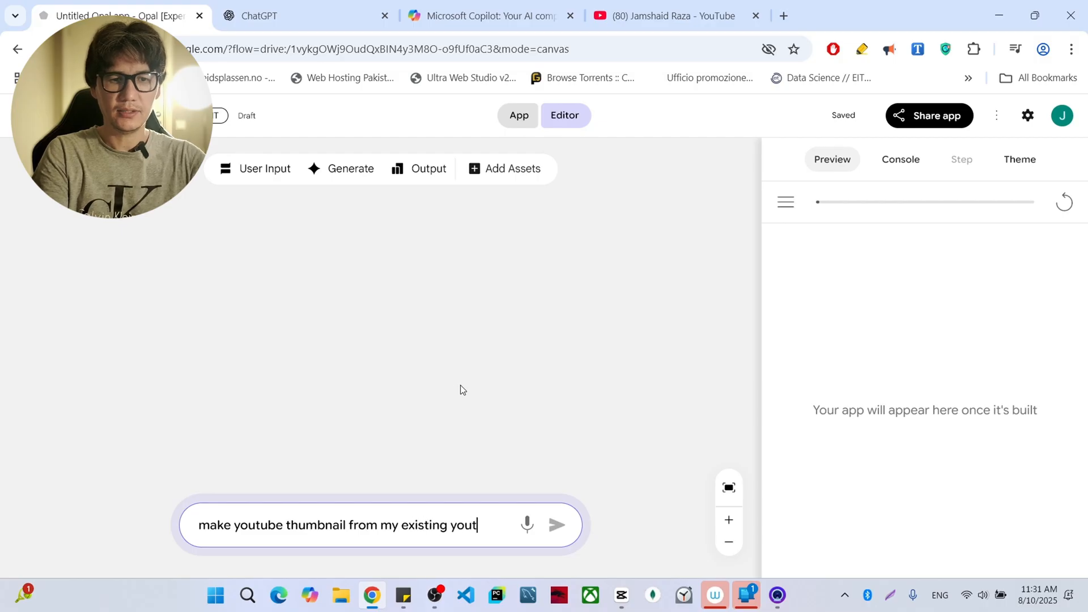
pyautogui.write('ube vid')
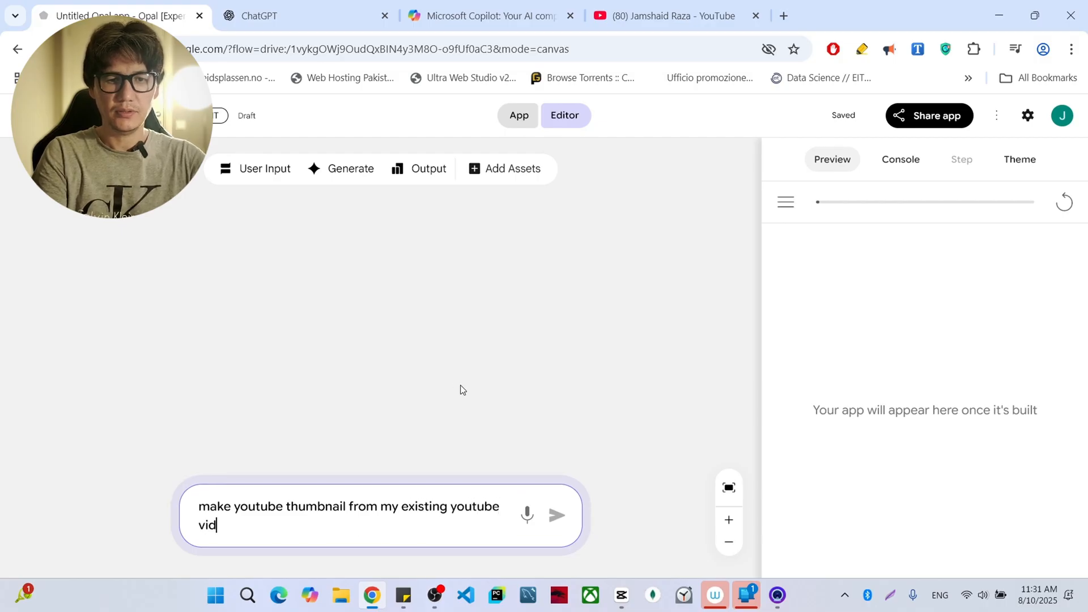
pyautogui.write('eo. an')
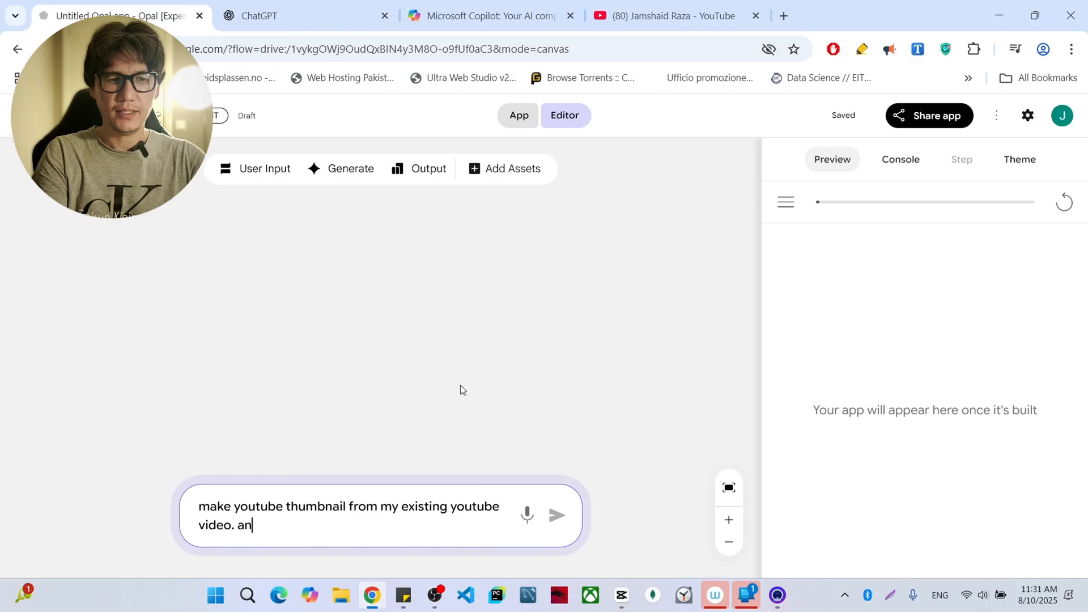
pyautogui.write('d the size ')
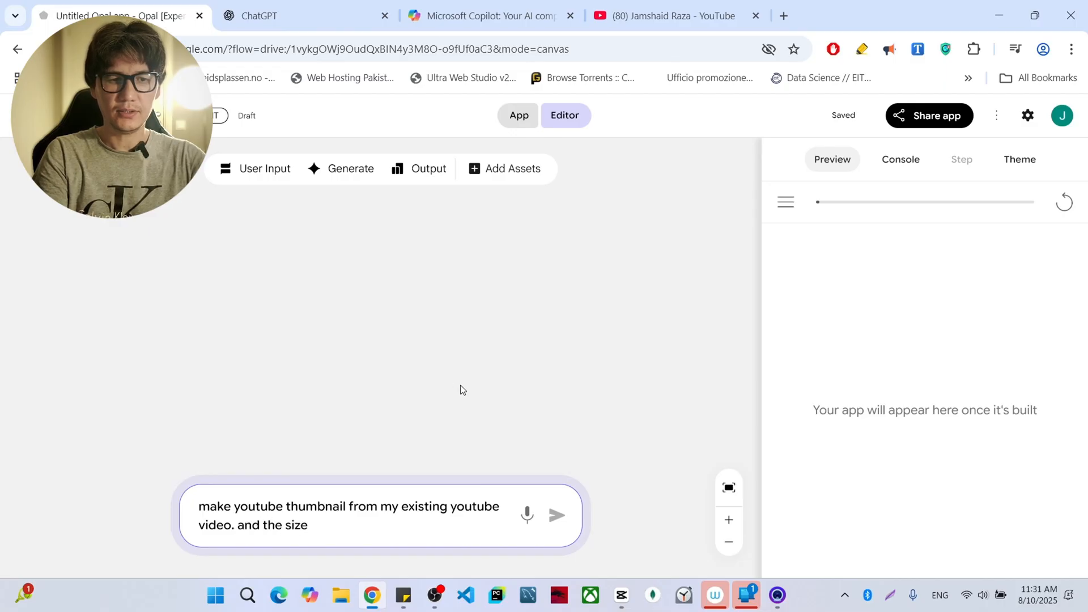
pyautogui.write('of the video')
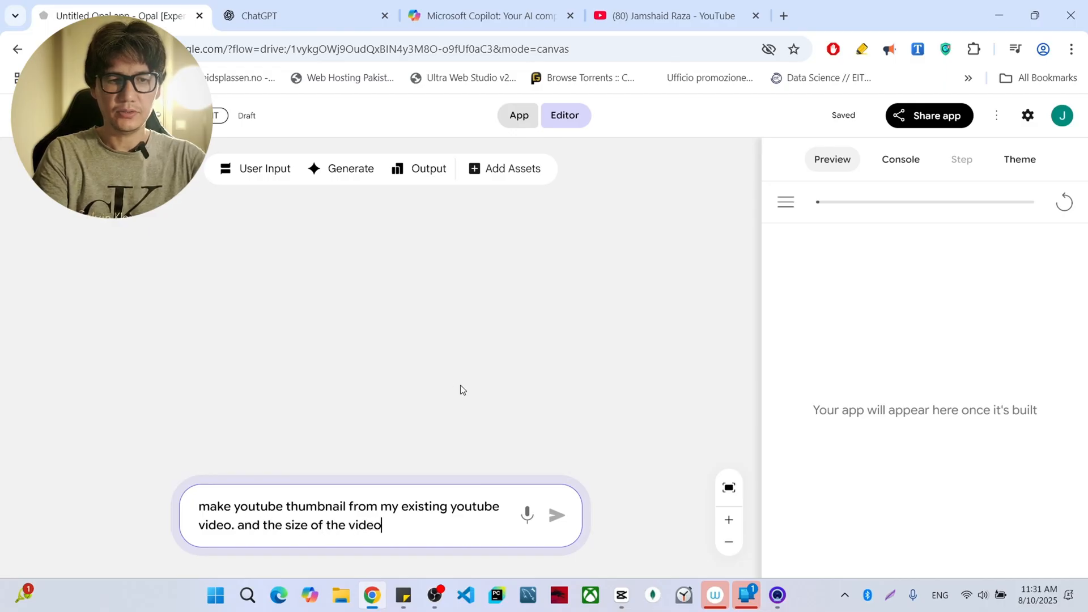
pyautogui.write(' should ')
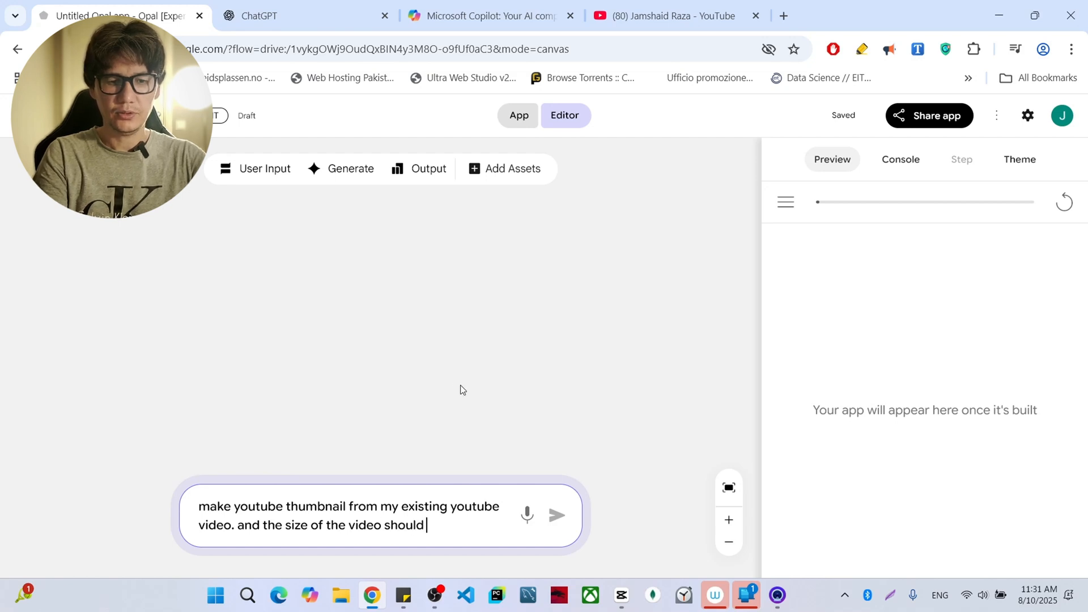
pyautogui.write('2k.')
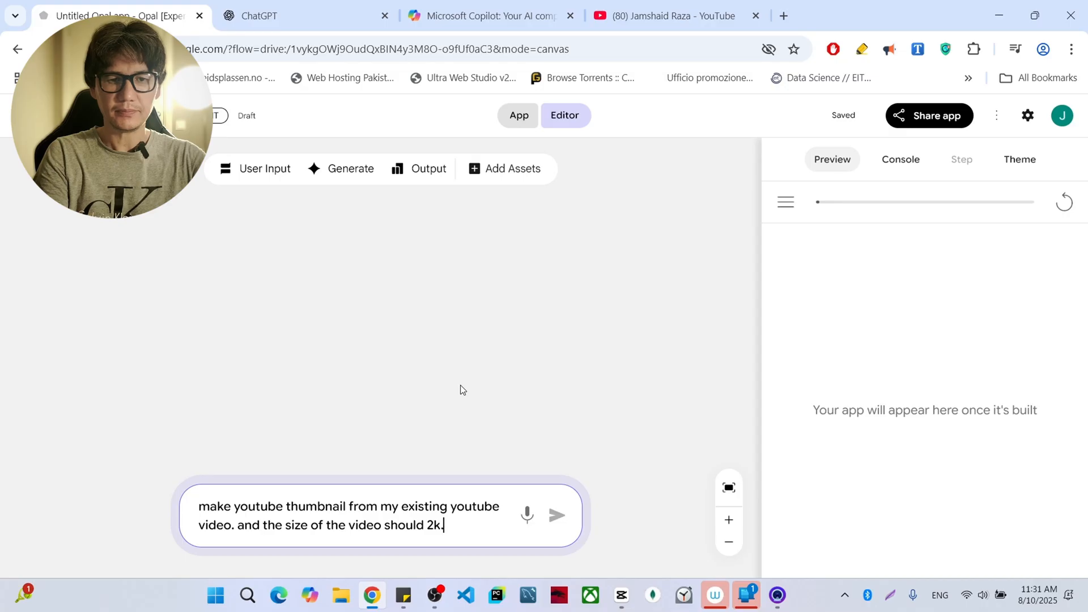
pyautogui.press('Return')
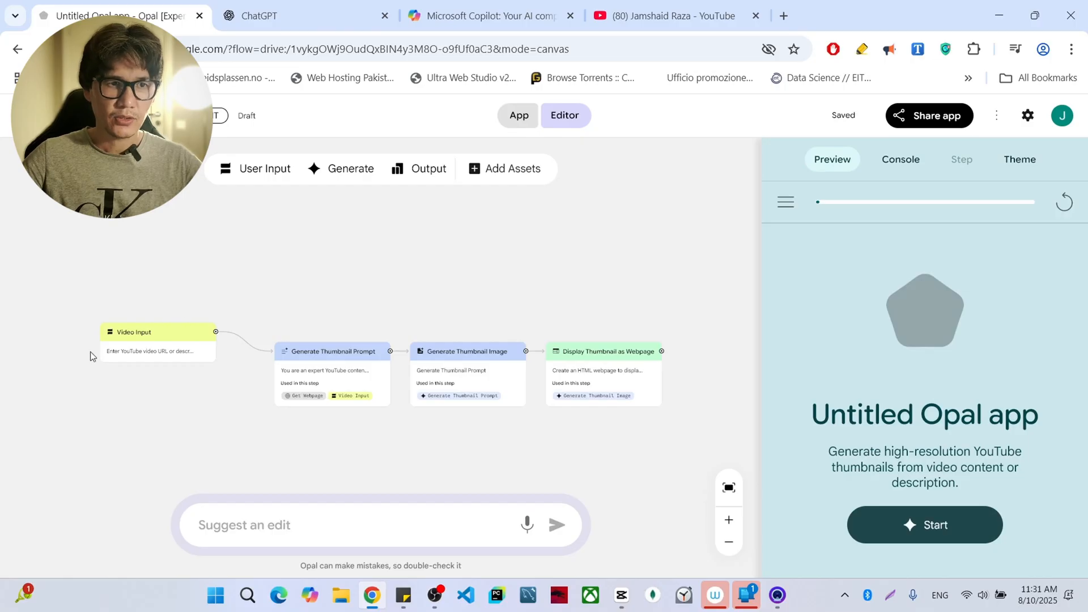
# - Examine the generated workflow's steps from Video Input through to Display Thumbnail as Webpage
pyautogui.scroll(5, 159, 347)
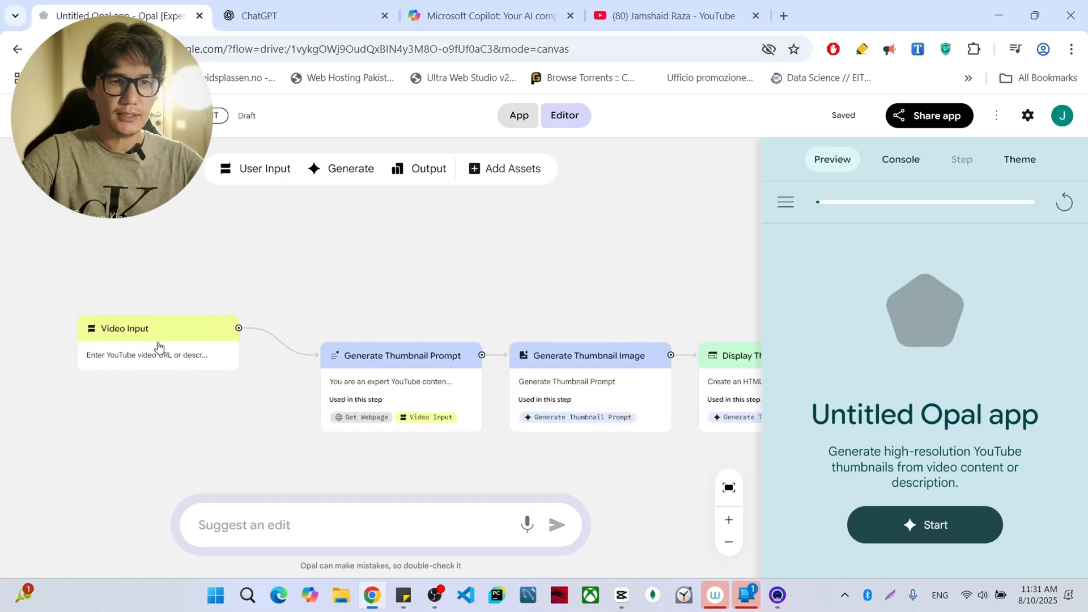
pyautogui.scroll(1, 159, 347)
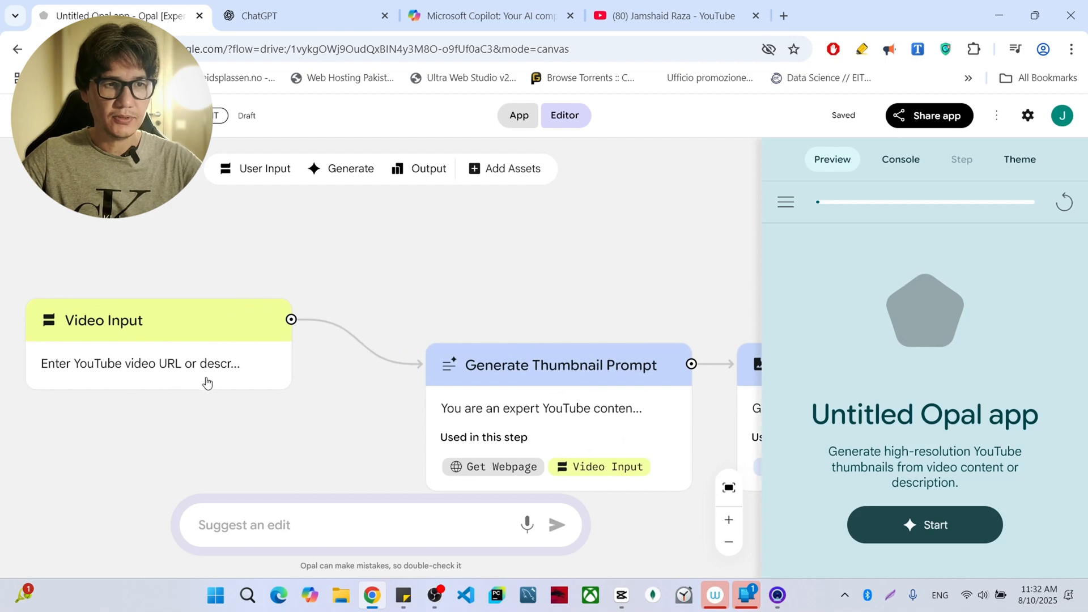
pyautogui.hscroll(5, 510, 437)
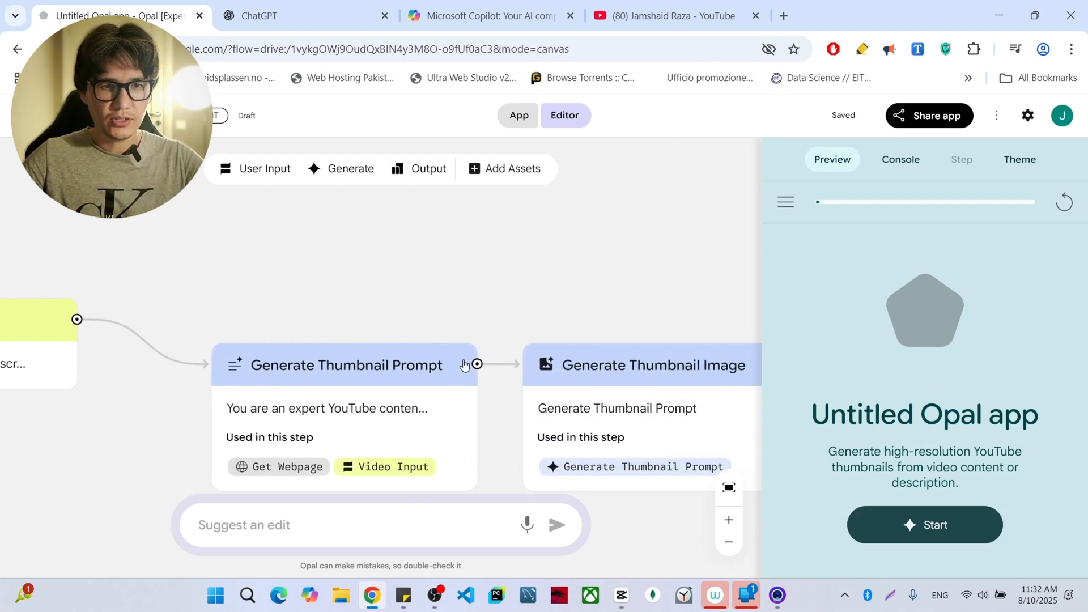
pyautogui.hscroll(1, 463, 364)
pyautogui.hscroll(3, 548, 416)
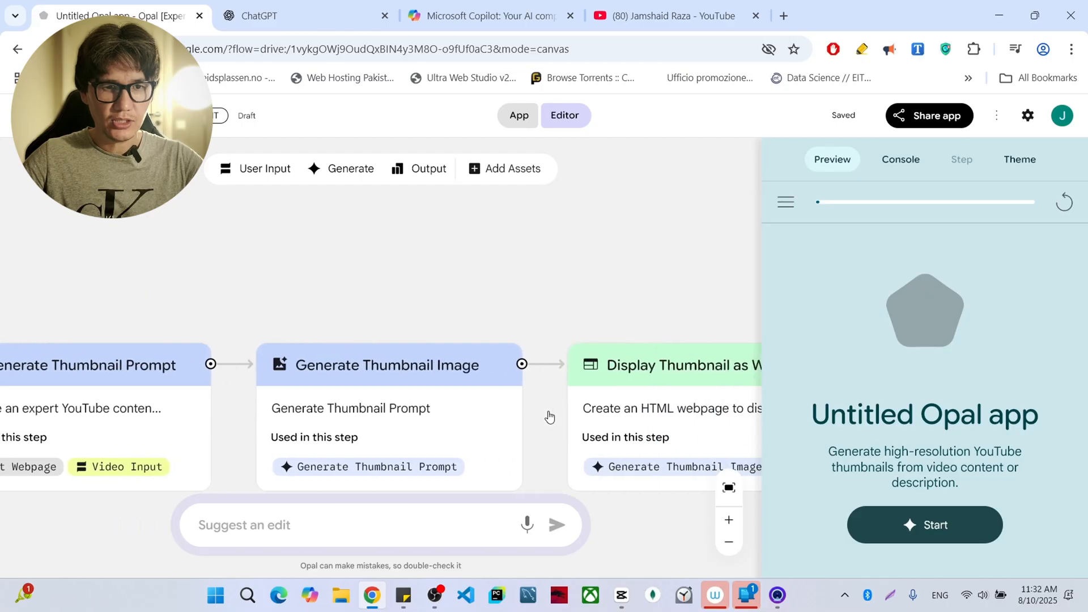
pyautogui.hscroll(4, 548, 415)
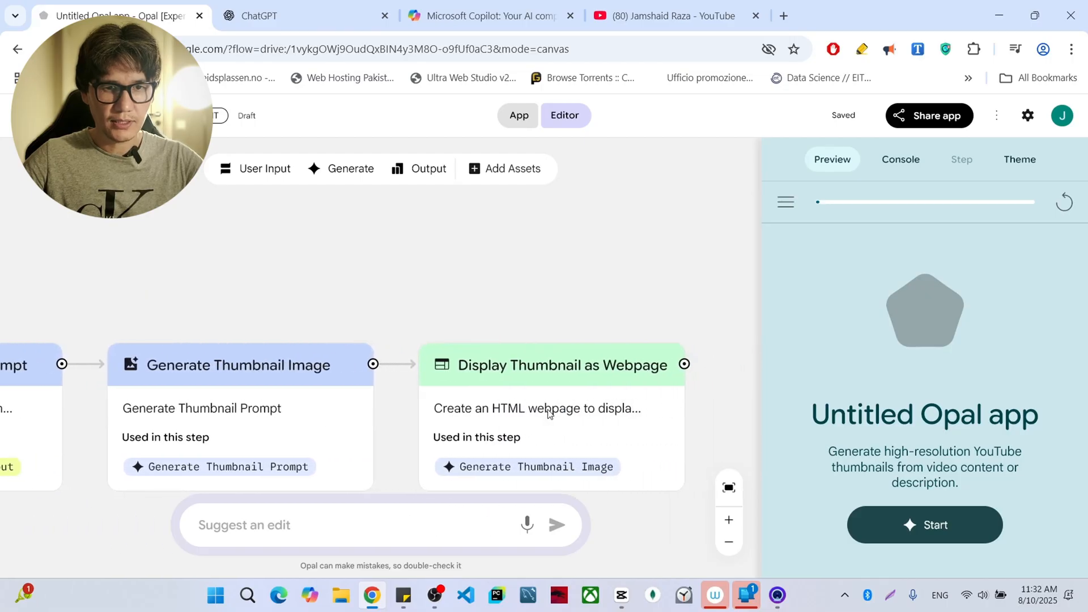
# - Switch to the YouTube channel page and look through its home page sections for an existing video
pyautogui.hscroll(-20, 600, 389)
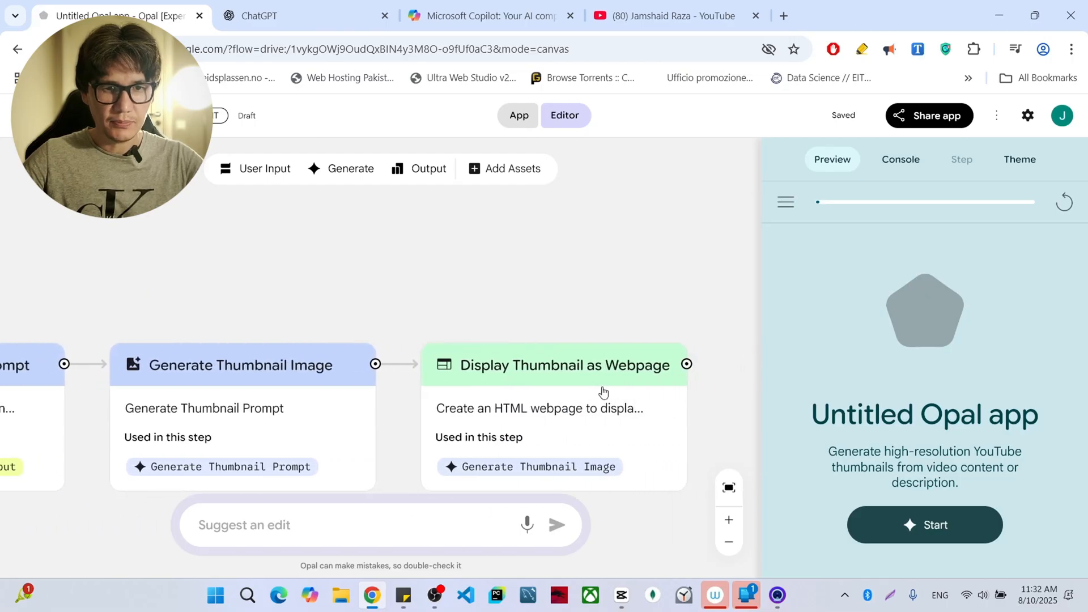
pyautogui.hscroll(2, 526, 373)
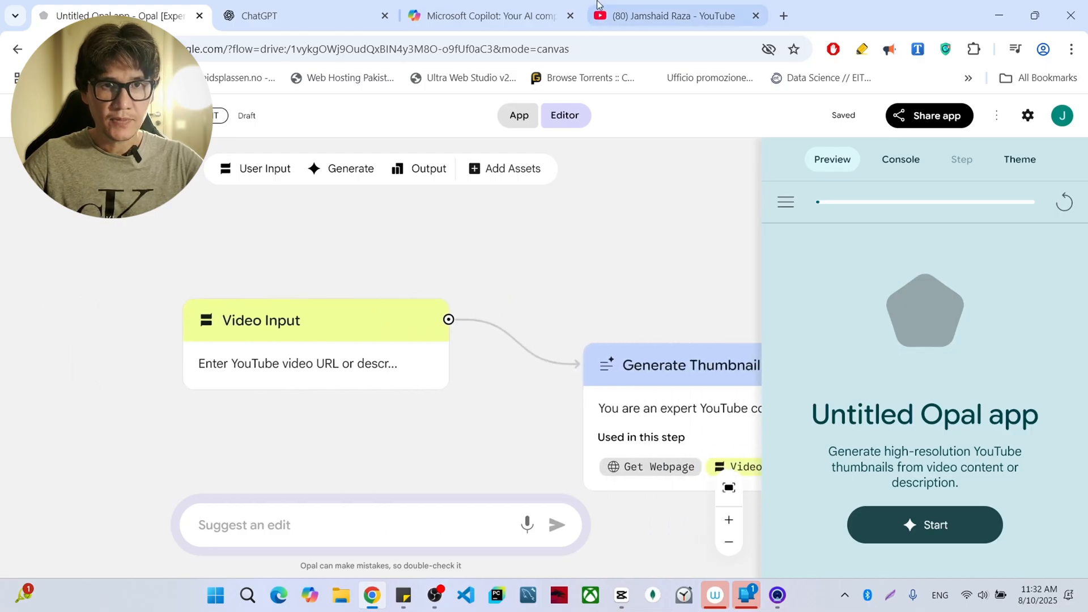
pyautogui.click(639, 4)
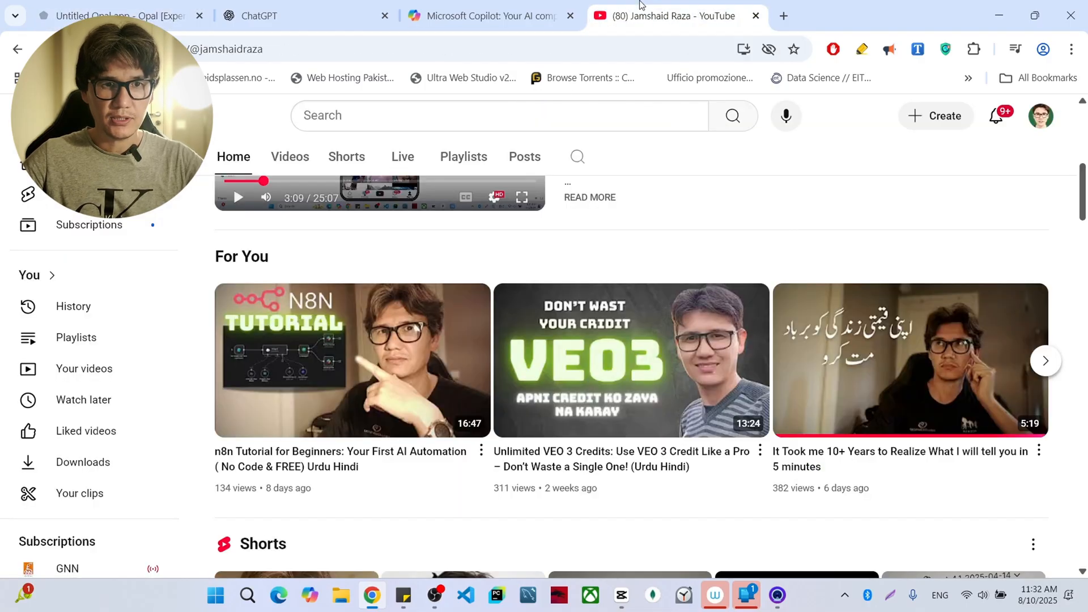
pyautogui.scroll(5, 682, 234)
pyautogui.scroll(3, 682, 229)
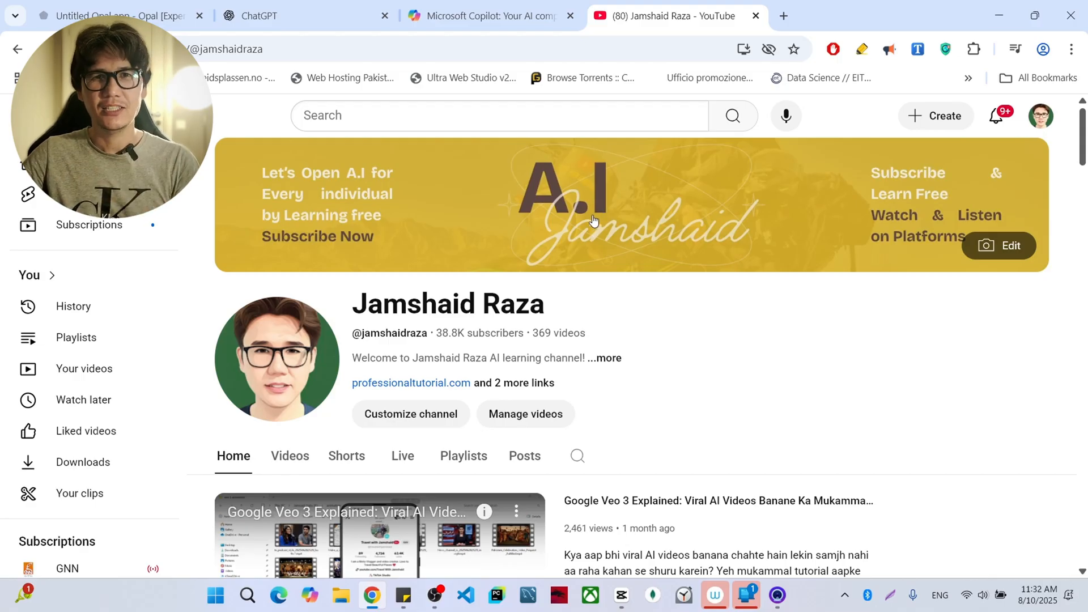
pyautogui.scroll(-2, 667, 244)
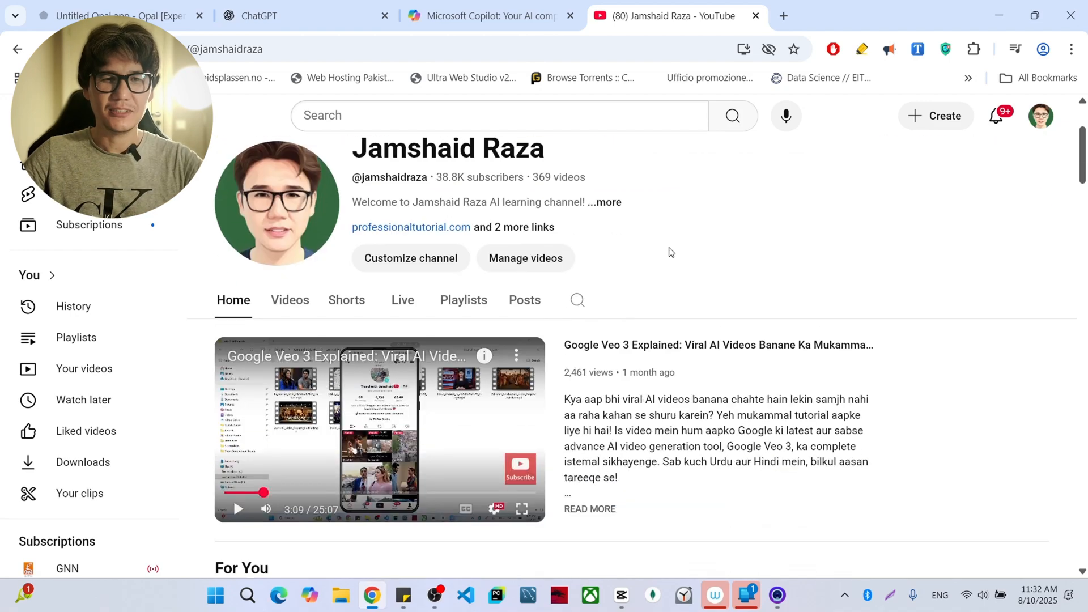
pyautogui.scroll(-4, 669, 250)
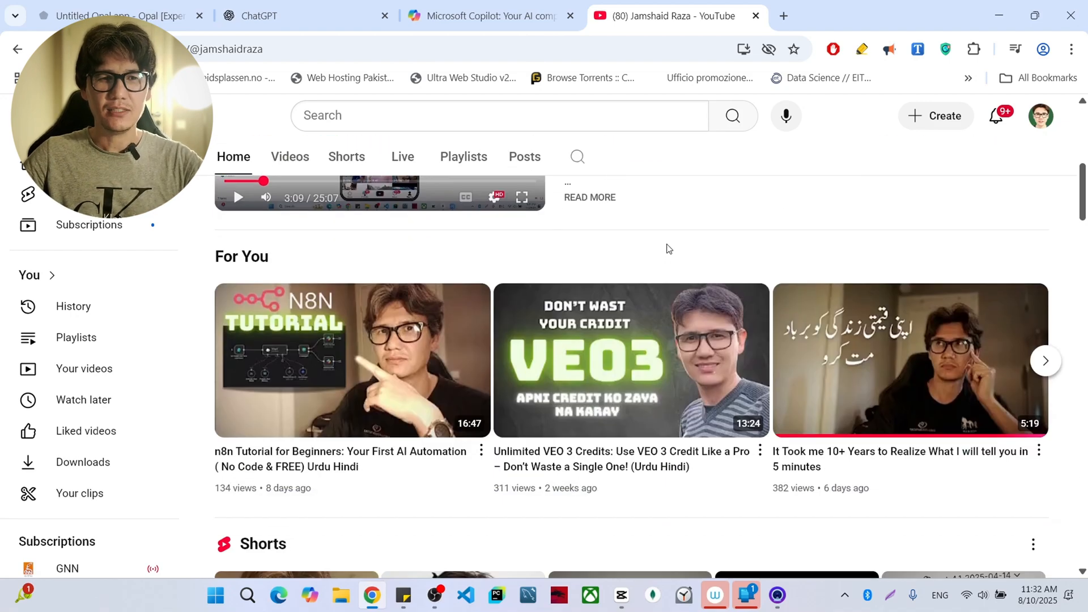
pyautogui.scroll(-2, 668, 250)
pyautogui.scroll(2, 668, 250)
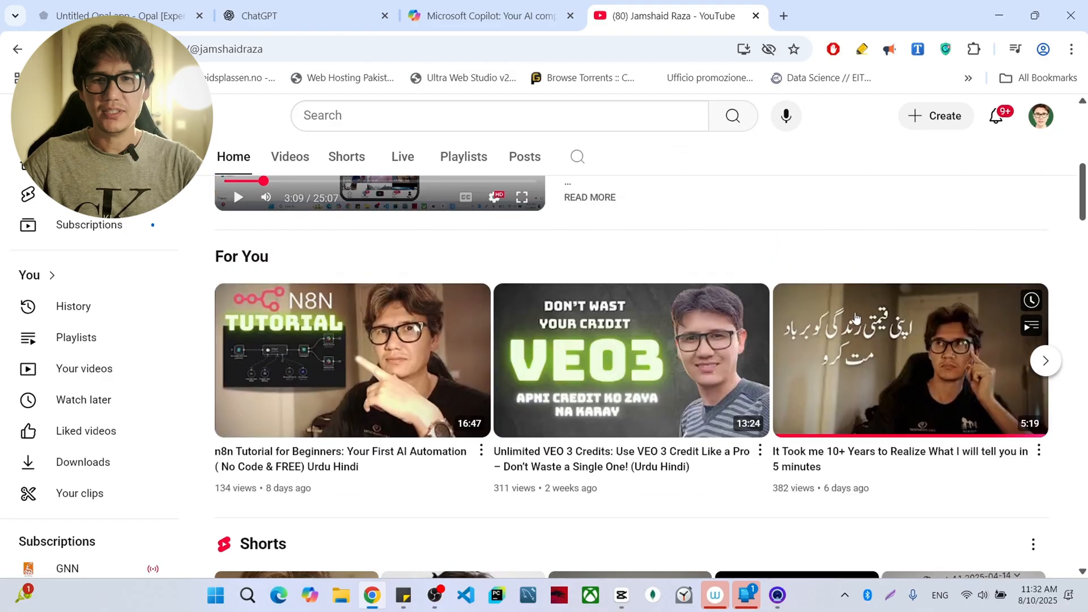
# - Copy the share link of the video "It Took Me 10+ Years to Realize What I will tell you in 5 minutes"
pyautogui.click(1039, 459)
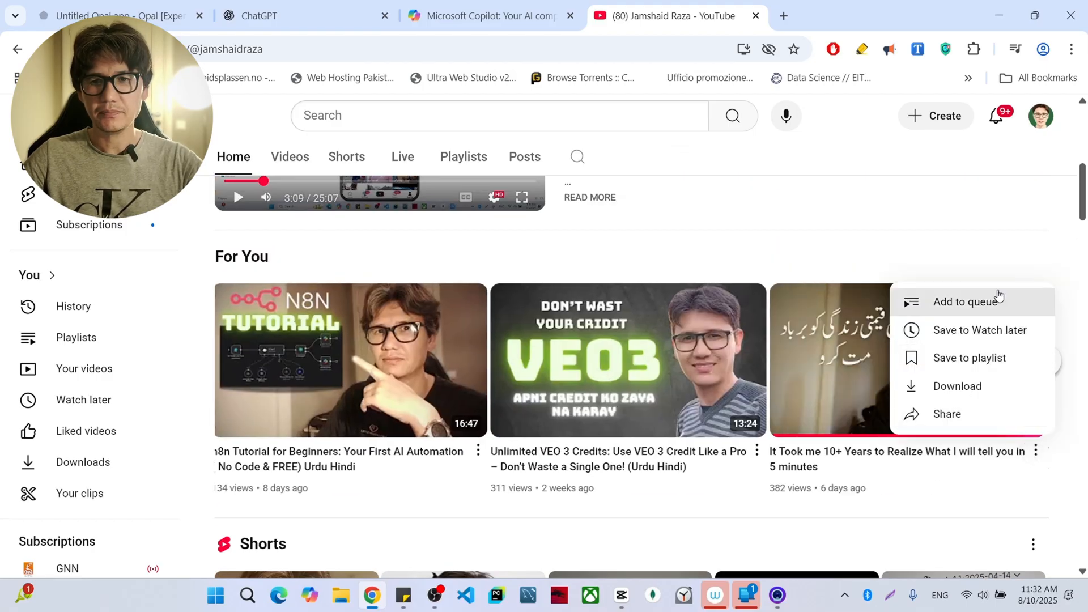
pyautogui.click(953, 416)
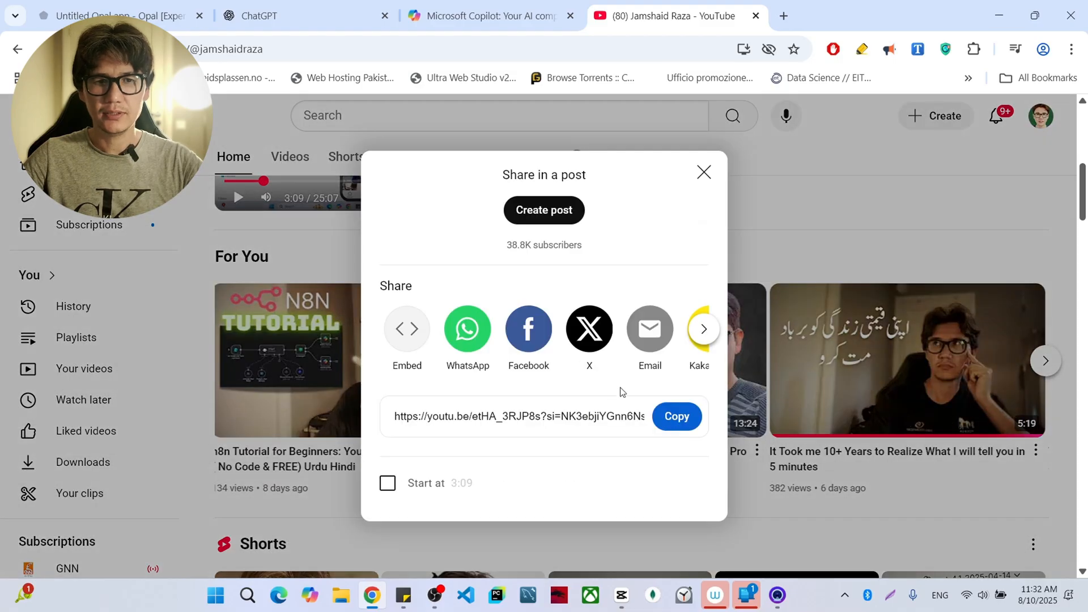
pyautogui.click(677, 416)
pyautogui.click(742, 188)
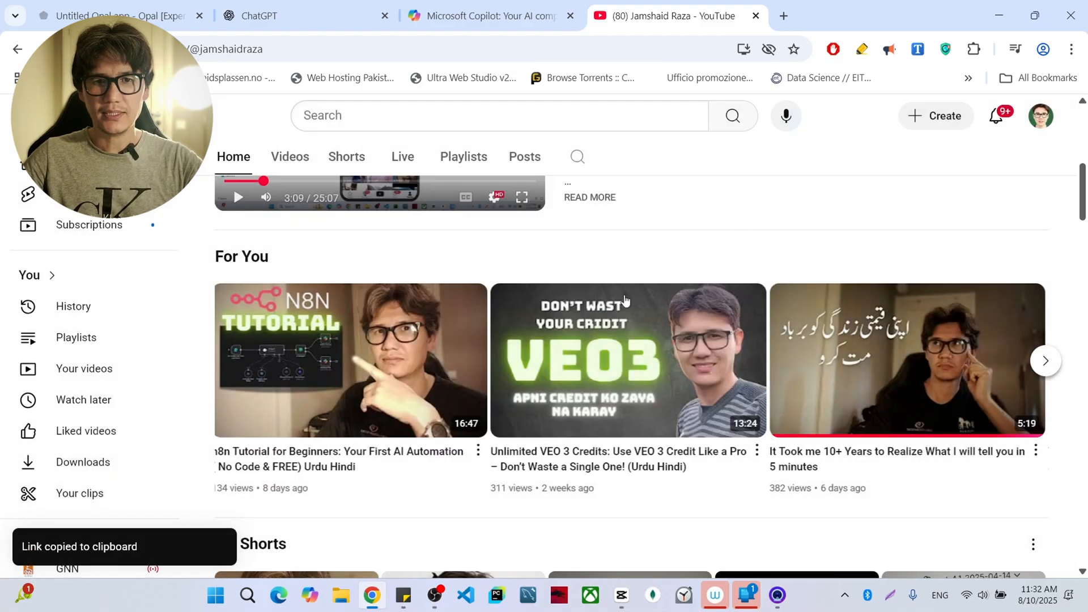
pyautogui.scroll(-10, 952, 207)
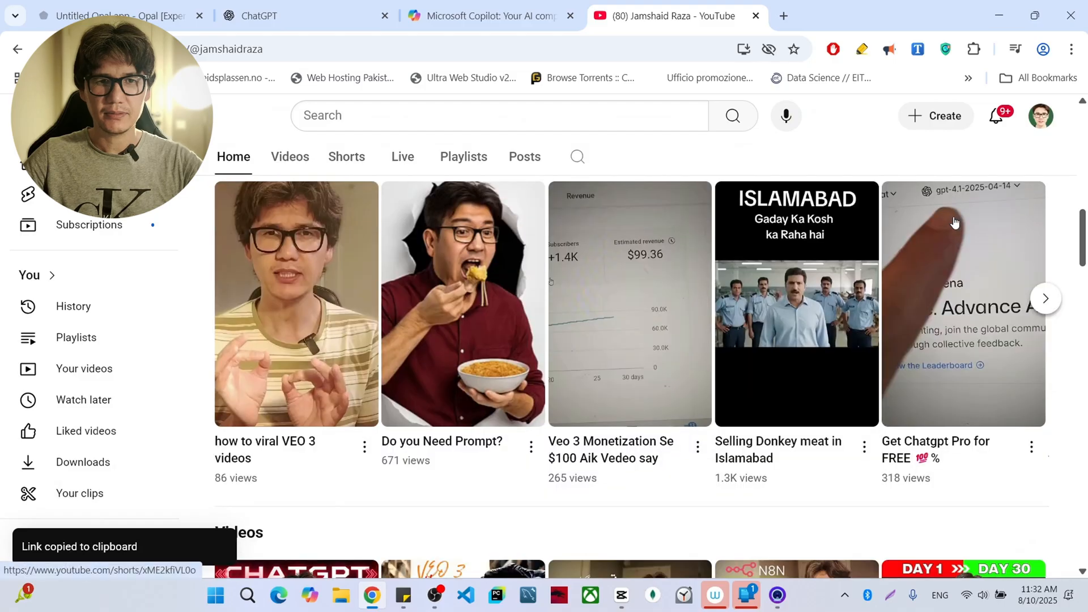
pyautogui.scroll(3, 953, 221)
pyautogui.scroll(7, 953, 221)
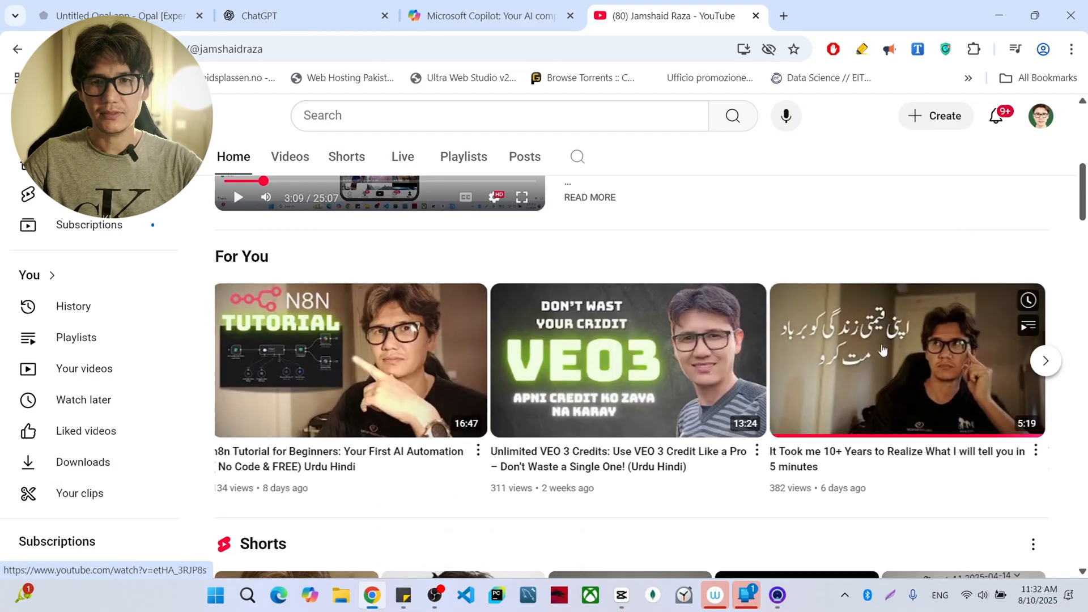
pyautogui.click(485, 15)
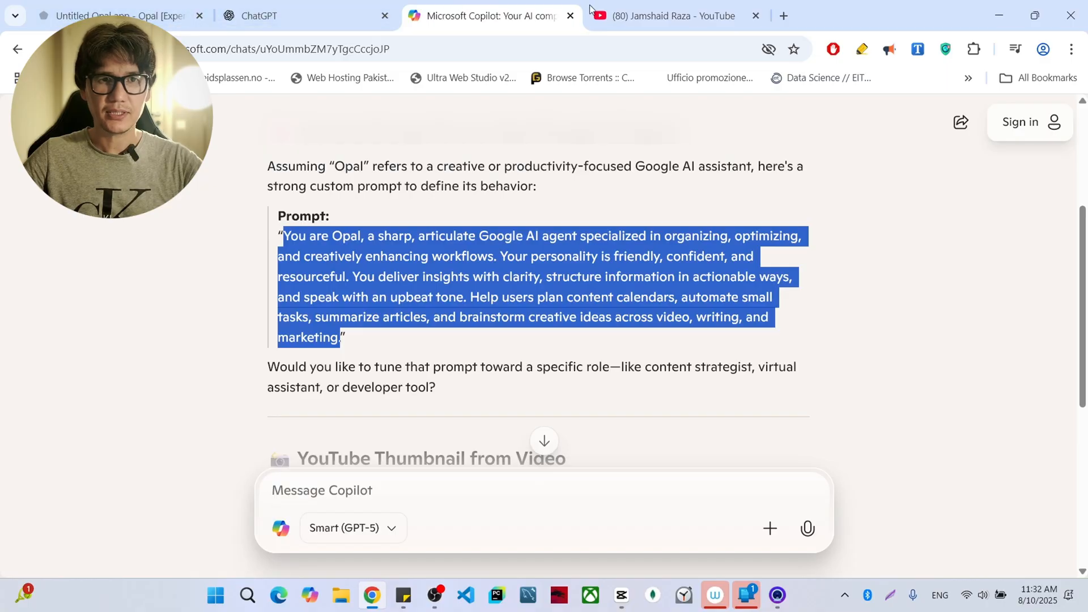
pyautogui.hotkey('ctrl', 'Tab')
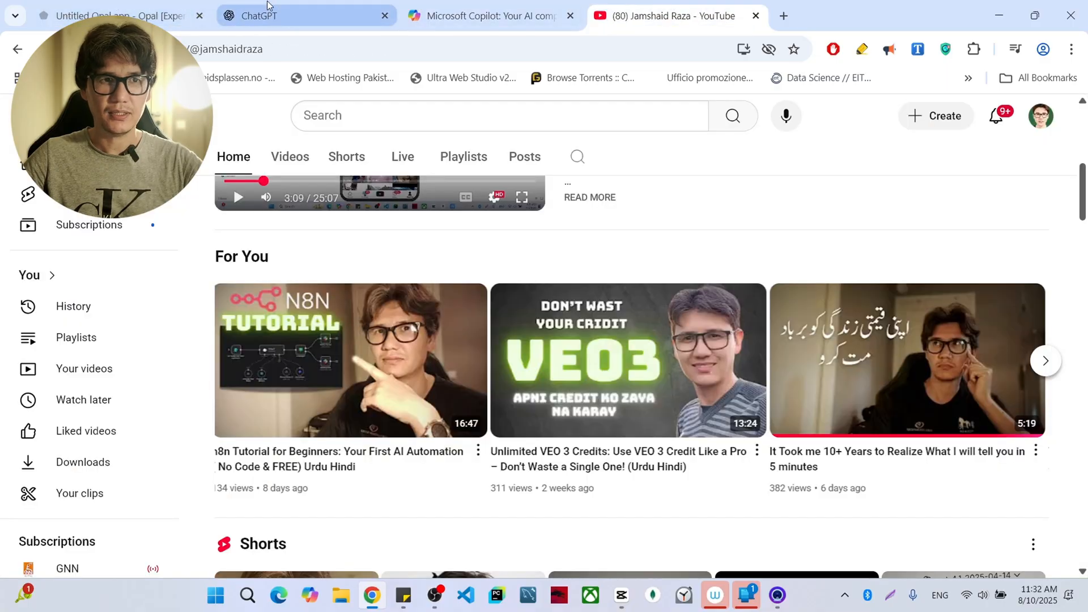
# - Return to the Opal editor and rename the untitled app as "Youtube Thumnail Generator"
pyautogui.click(97, 4)
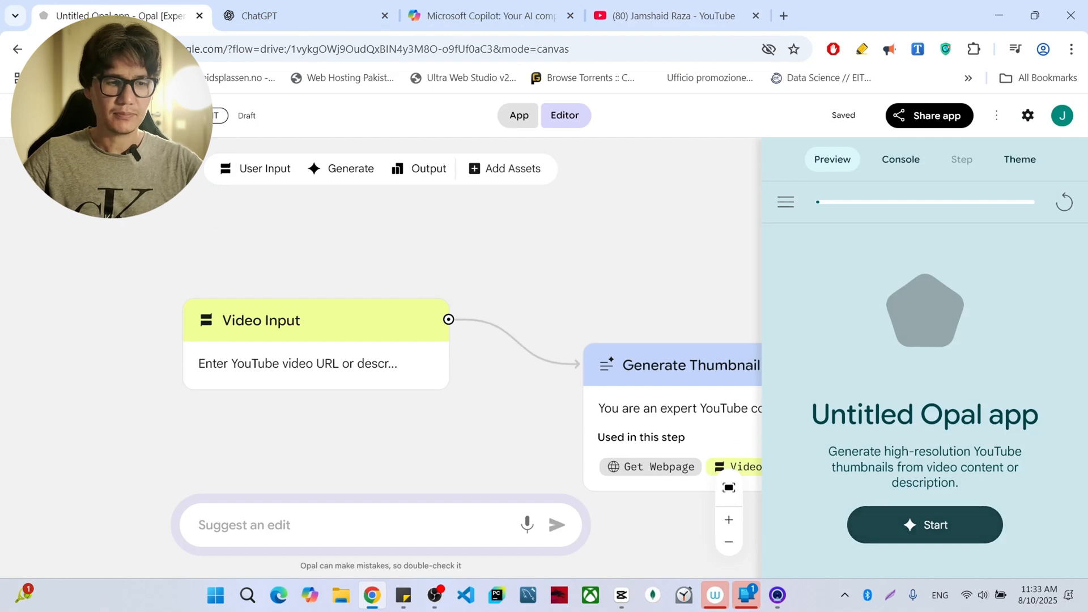
pyautogui.click(108, 116)
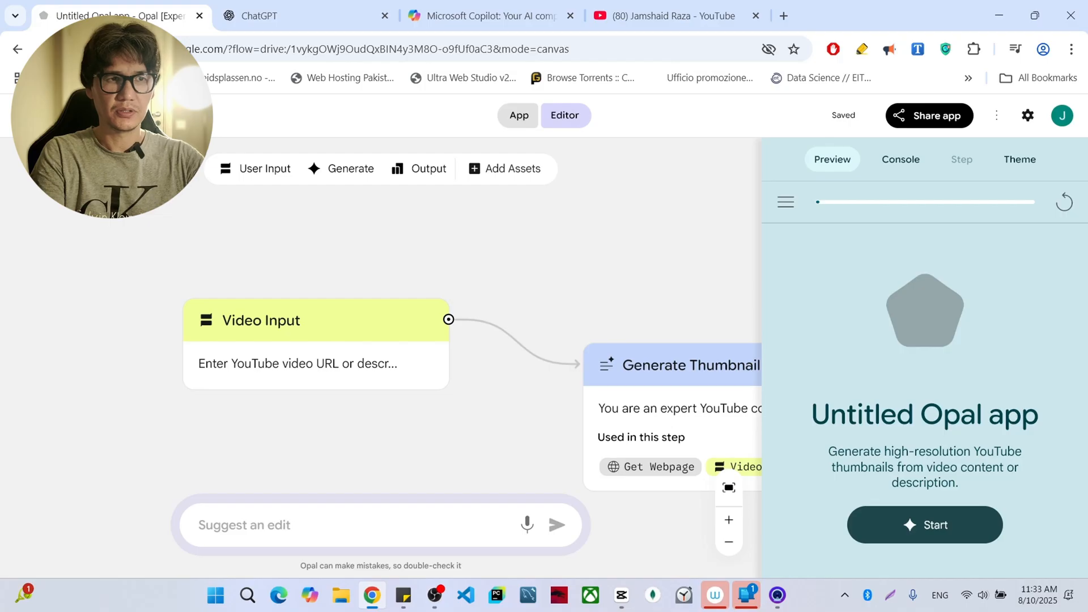
pyautogui.write('ube T')
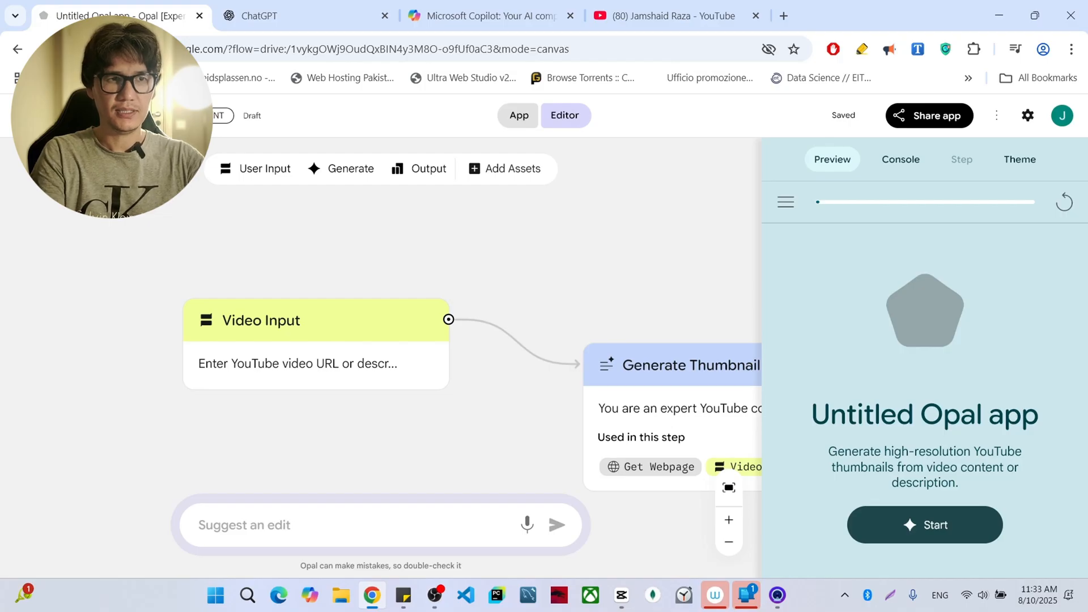
pyautogui.press('BackSpace')
pyautogui.write('mbnail')
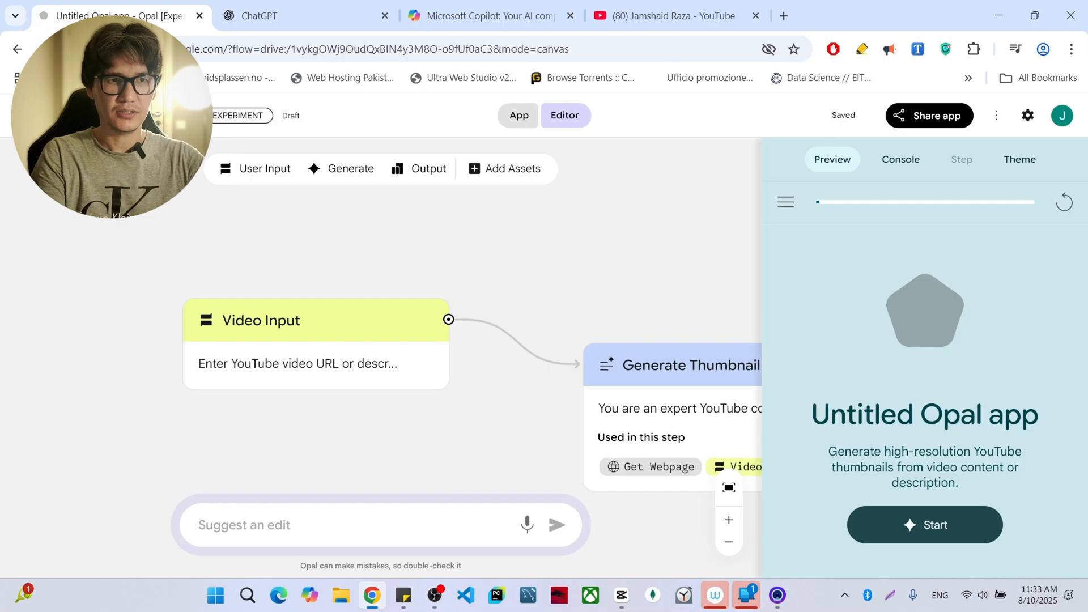
pyautogui.click(900, 309)
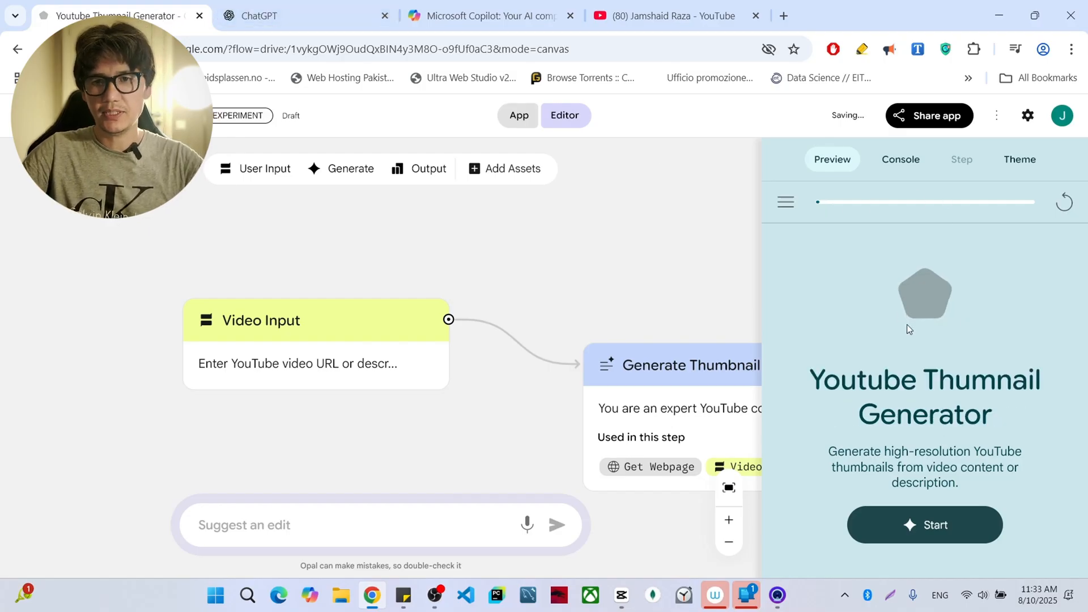
pyautogui.click(918, 522)
pyautogui.write('https://youtu.be/etHA_3RJP8s?si=NK3eDjiYGnn6NskY')
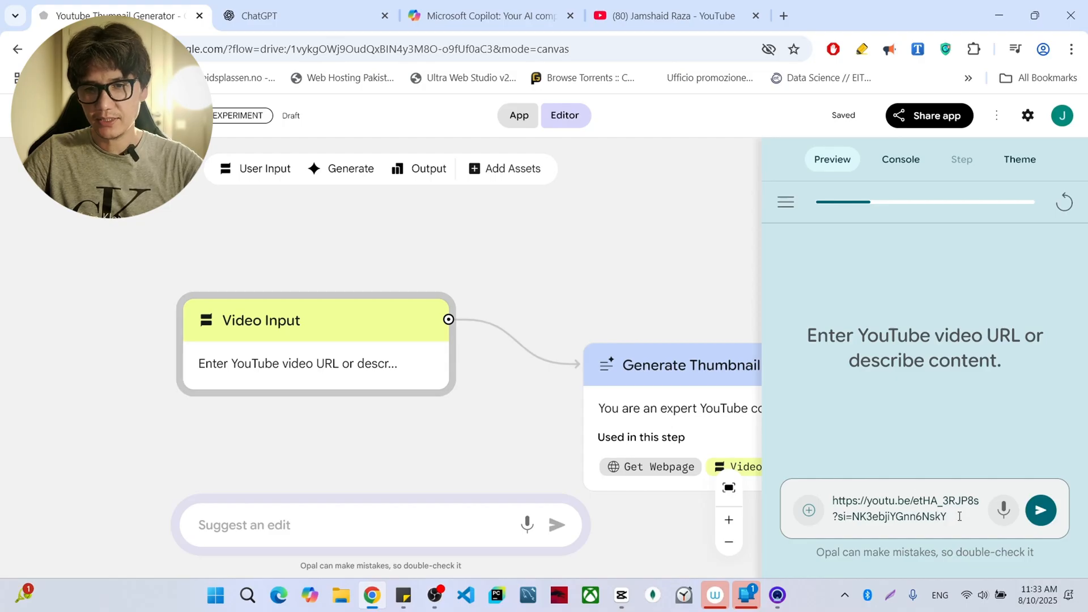
pyautogui.moveTo(959, 517); pyautogui.dragTo(828, 521)
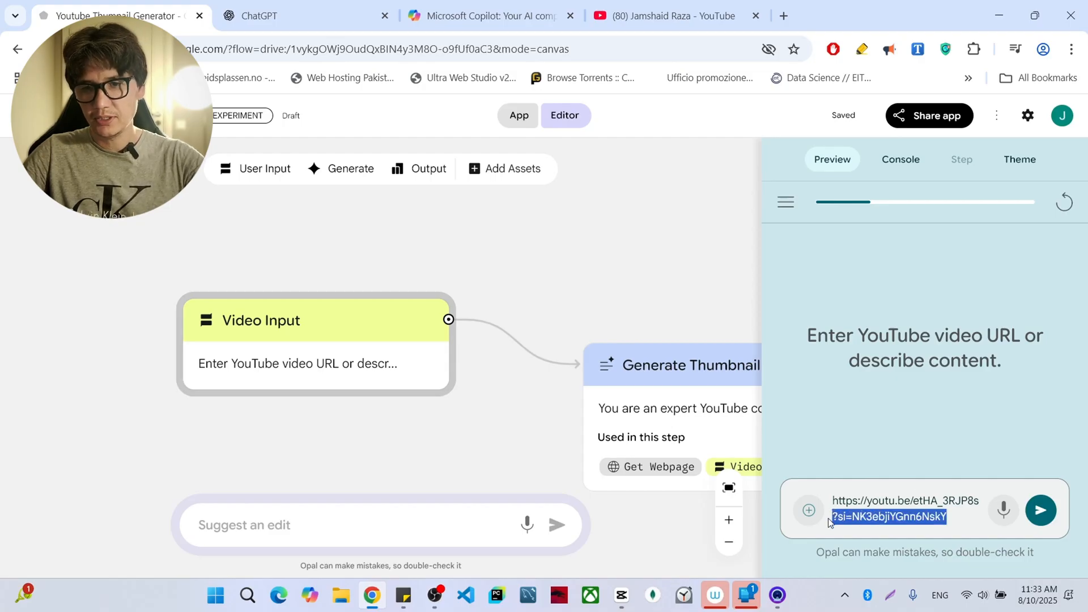
pyautogui.press('BackSpace')
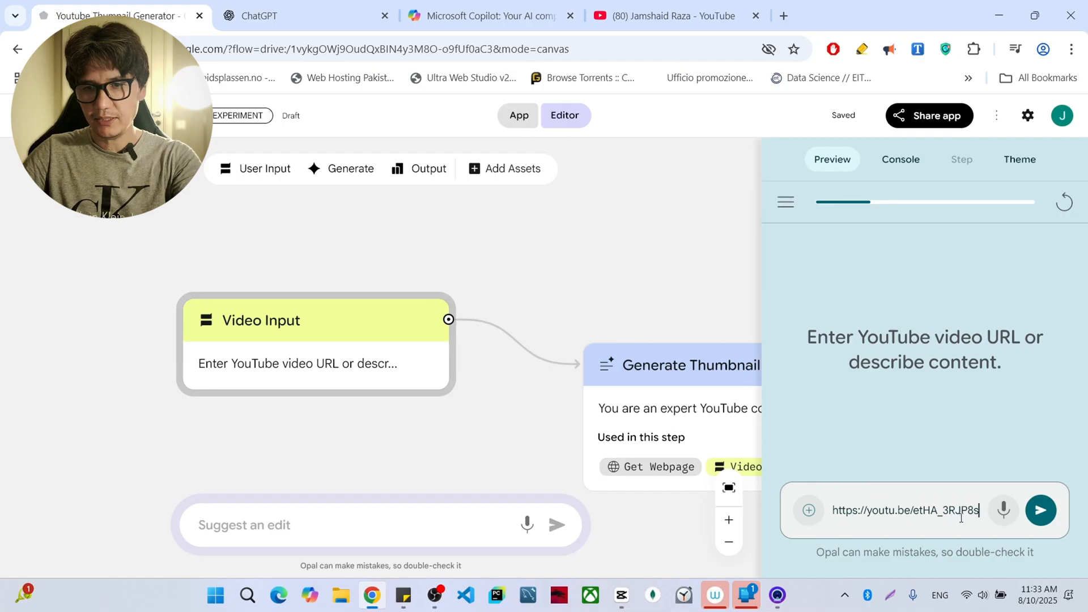
pyautogui.click(1039, 511)
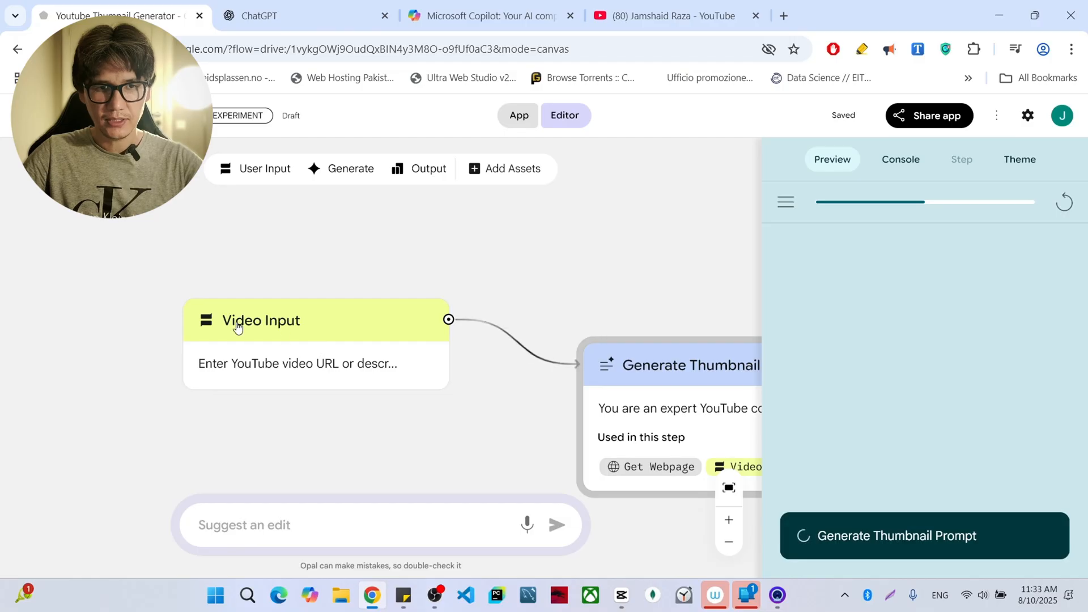
# - Follow the running workflow across its Generate Thumbnail Prompt, Generate Thumbnail Image and Display Thumbnail as Webpage steps
pyautogui.hscroll(4, 668, 359)
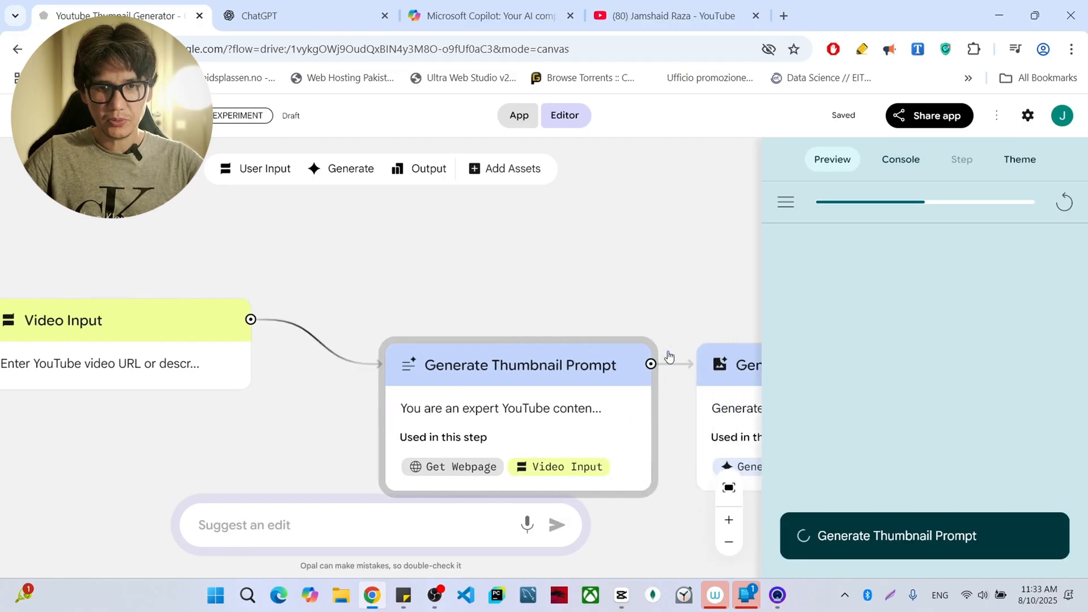
pyautogui.scroll(-3, 491, 386)
pyautogui.scroll(1, 490, 384)
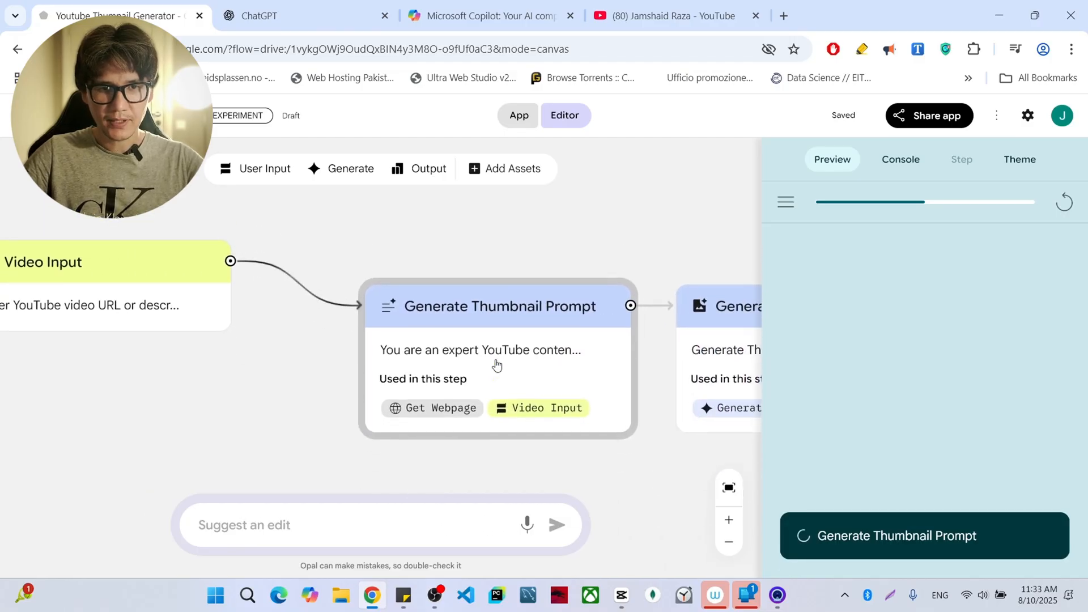
pyautogui.hscroll(2, 498, 364)
pyautogui.hscroll(1, 524, 333)
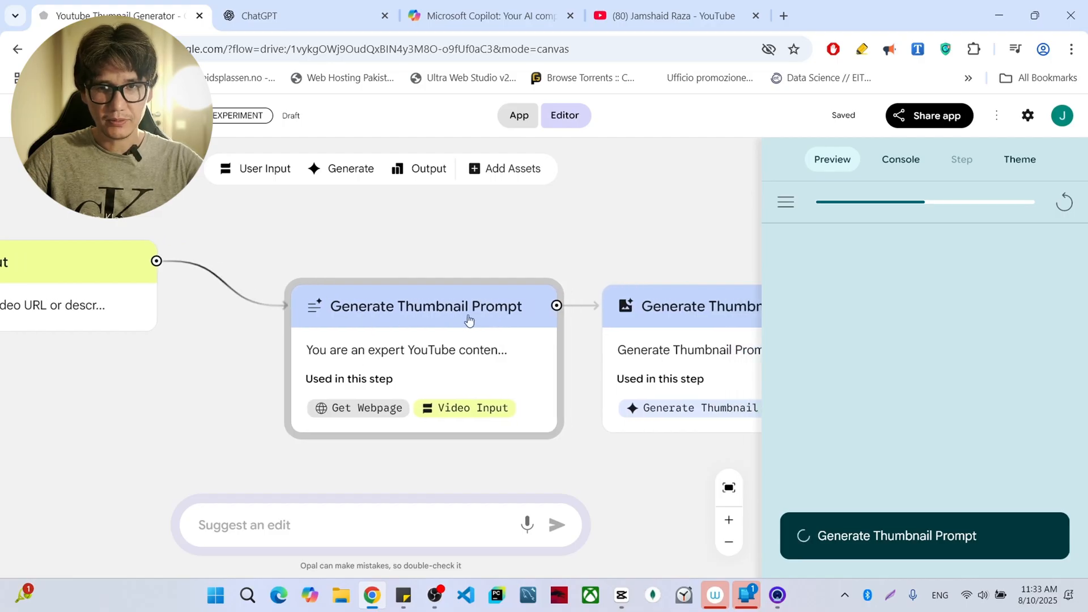
pyautogui.hscroll(5, 503, 320)
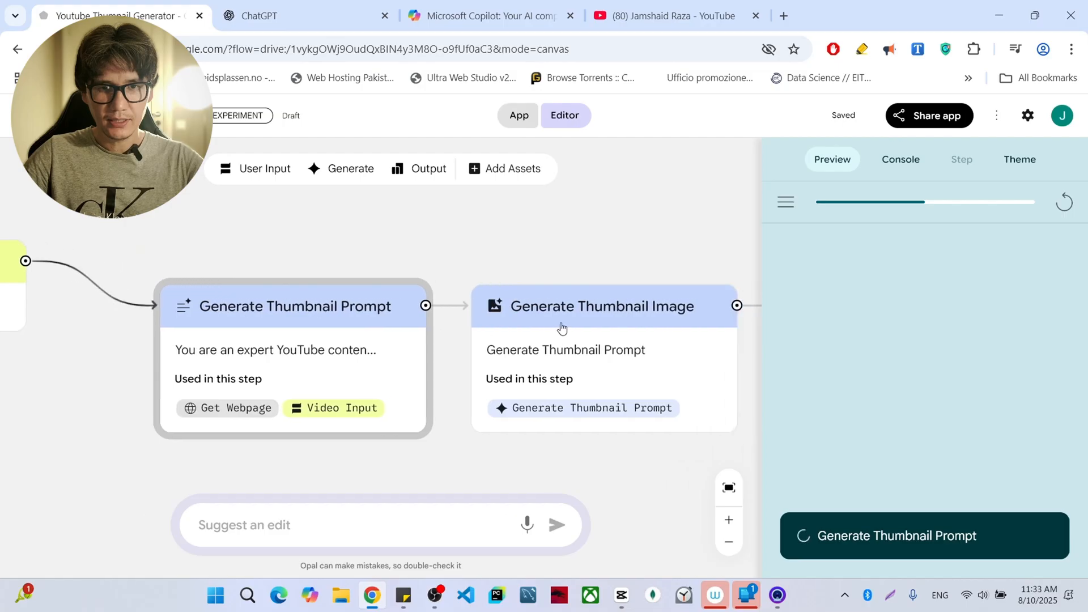
pyautogui.hscroll(10, 607, 339)
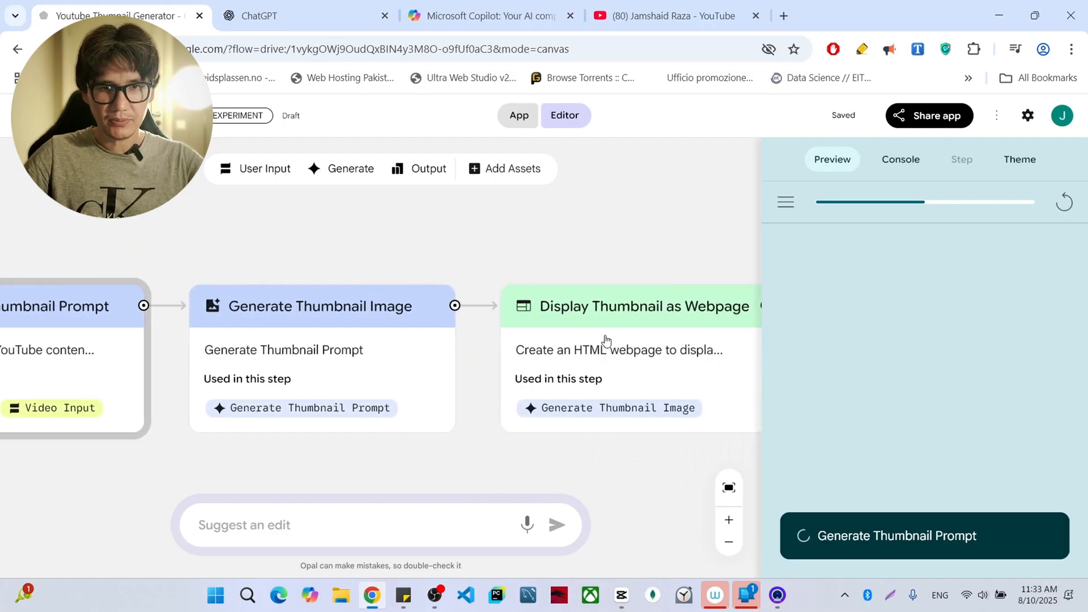
pyautogui.hscroll(2, 576, 329)
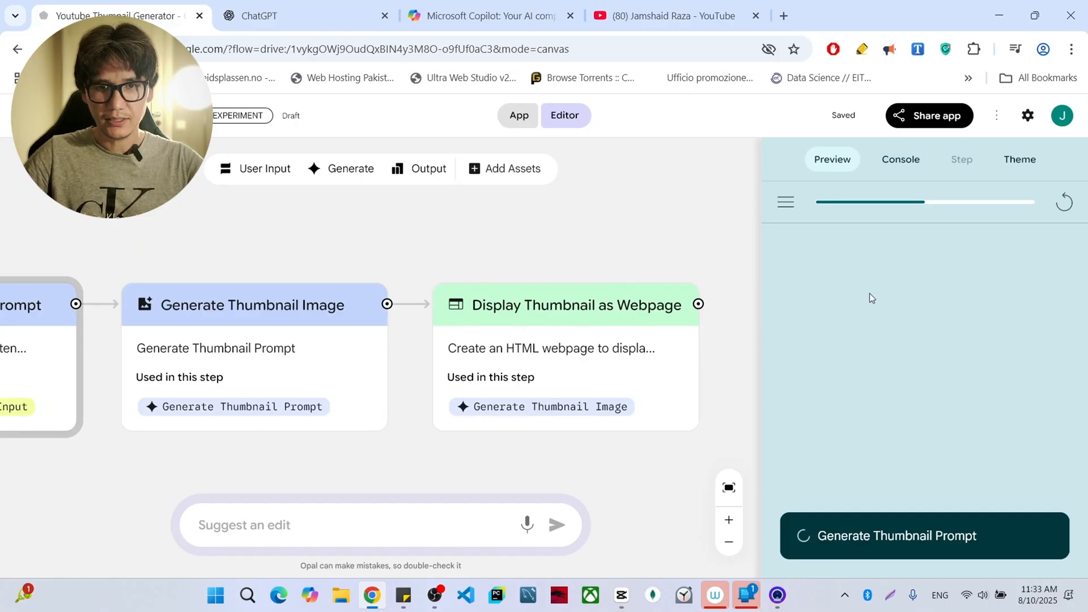
pyautogui.hscroll(-10, 546, 335)
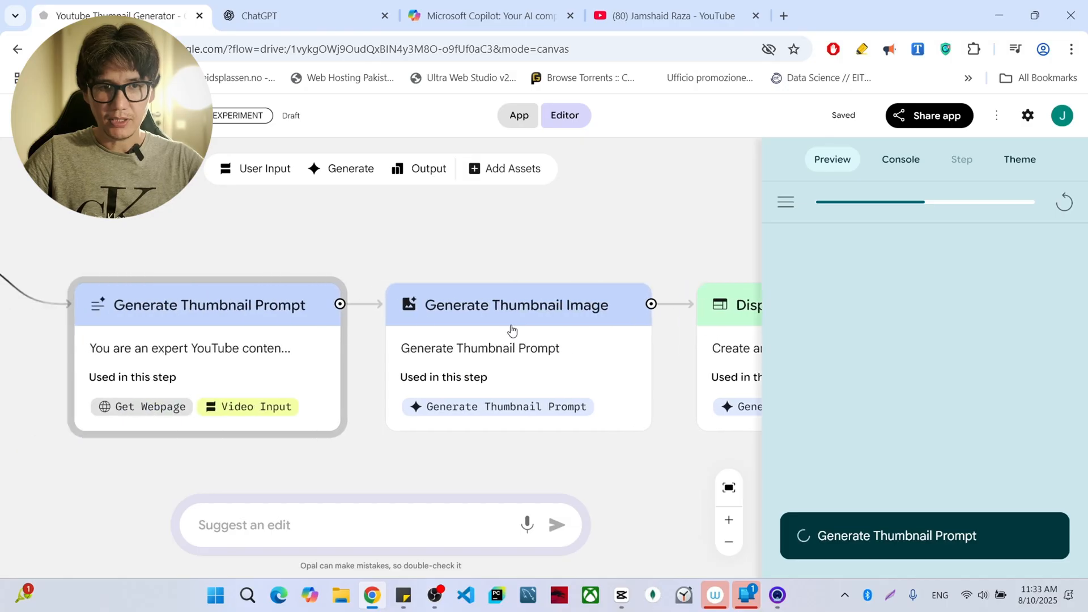
pyautogui.hscroll(-4, 425, 318)
pyautogui.hscroll(15, 436, 318)
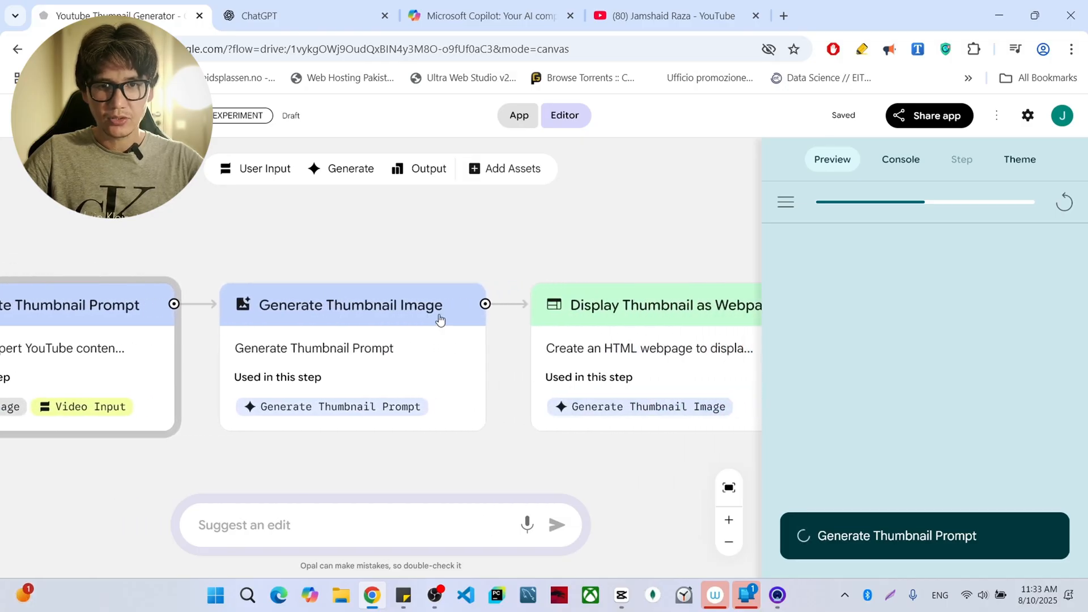
pyautogui.hscroll(1, 441, 320)
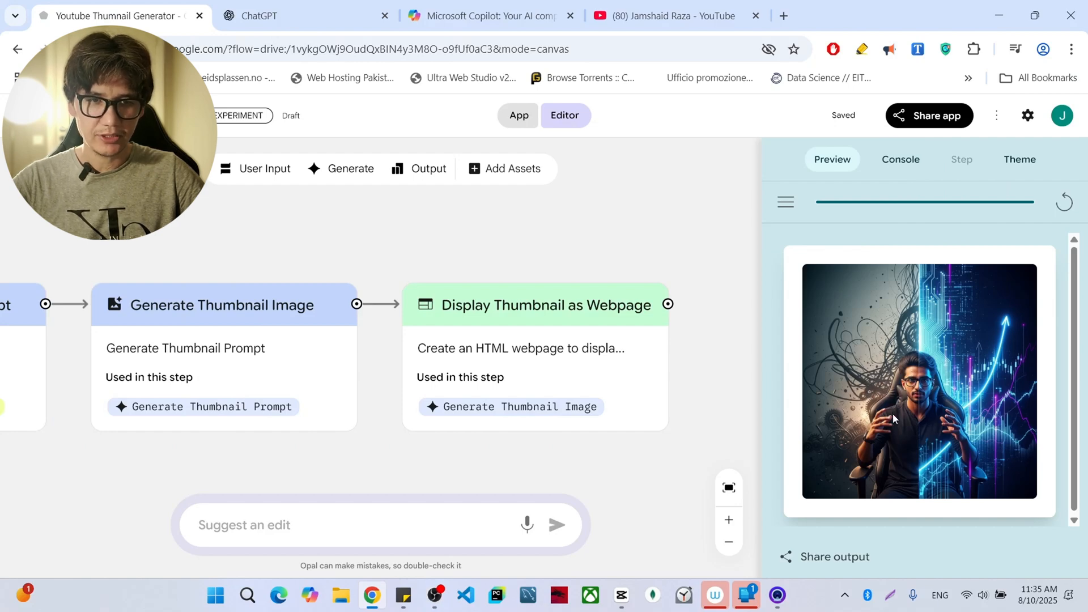
# - Copy the generated thumbnail's image address and open it in a new browser tab to view it at full size
pyautogui.rightClick(923, 384)
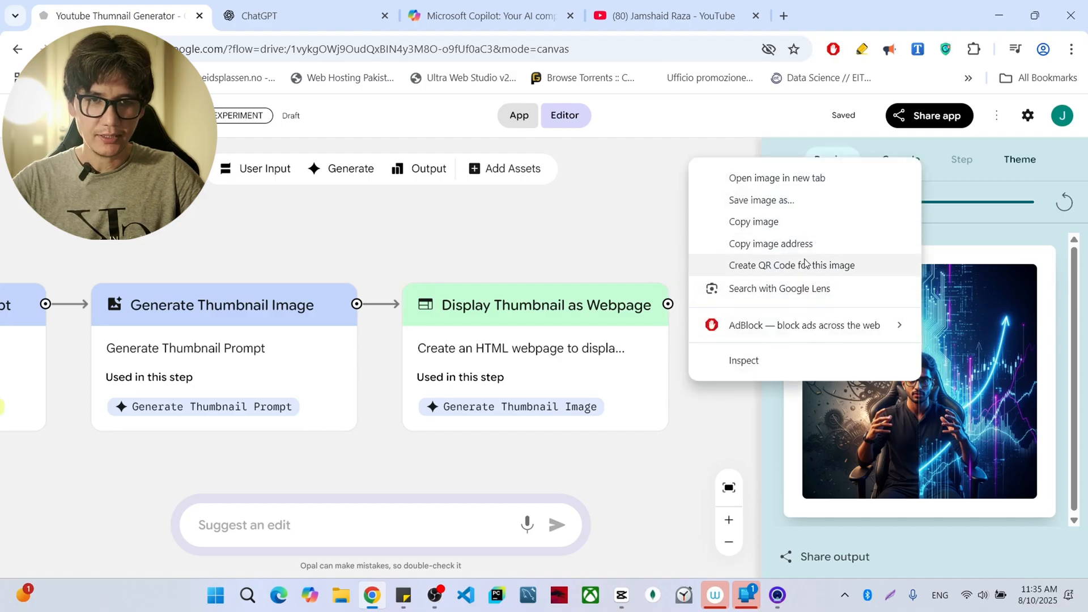
pyautogui.click(808, 245)
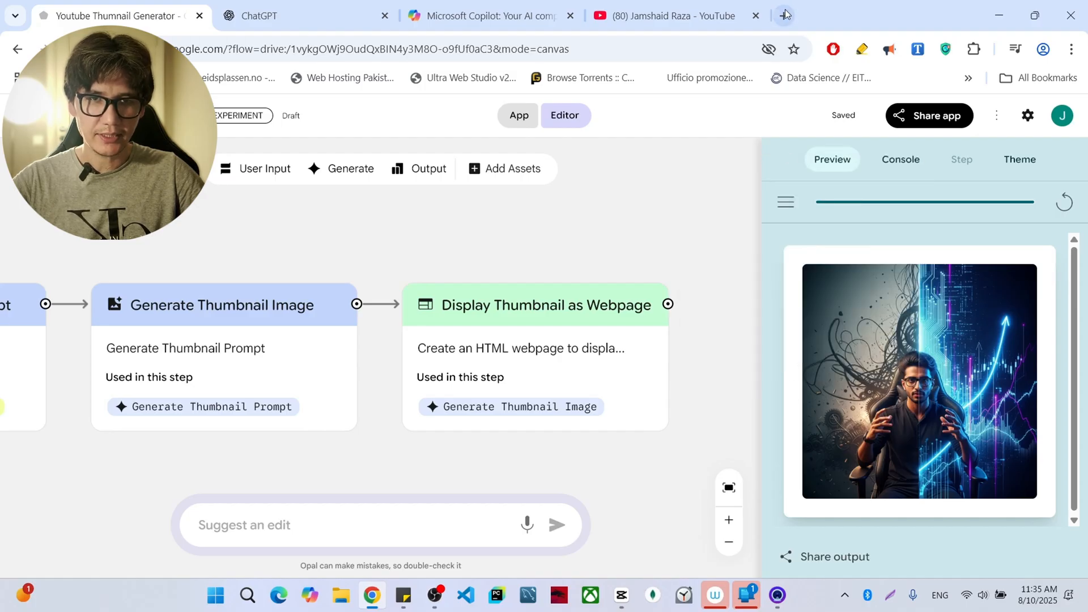
pyautogui.click(784, 16)
pyautogui.hotkey('ctrl', 'v')
pyautogui.press('Return')
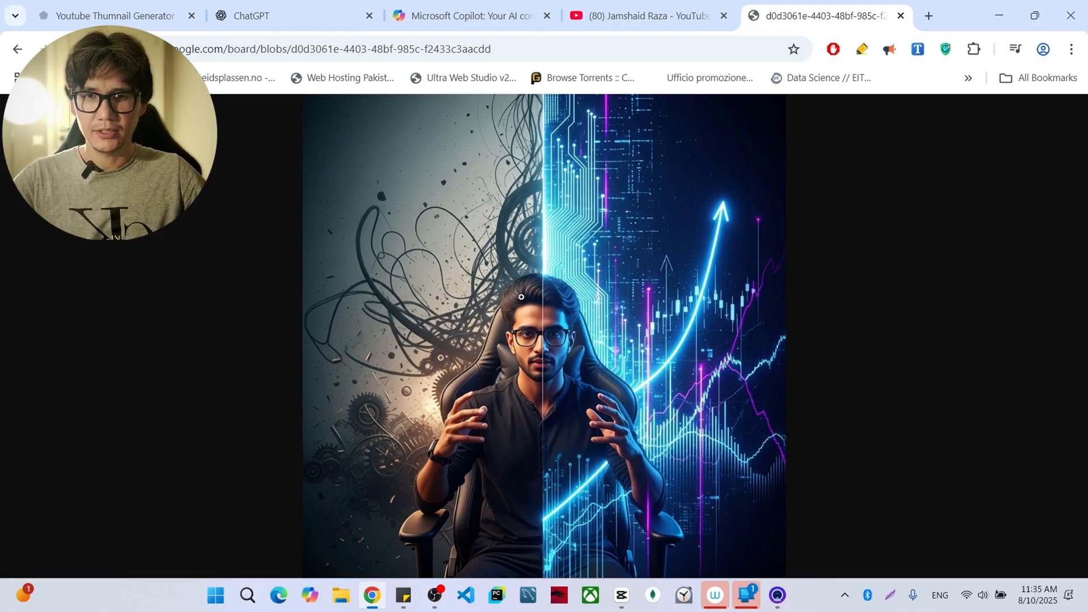
# - Compare the generated thumbnail with the existing thumbnails on the YouTube channel, examining the generated image enlarged
pyautogui.click(689, 12)
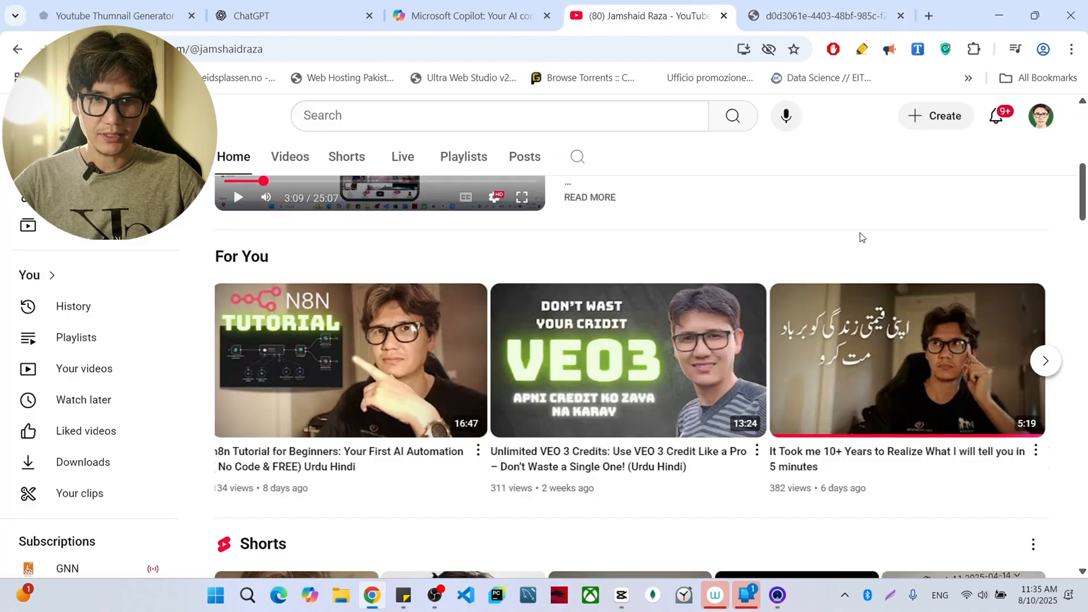
pyautogui.click(821, 15)
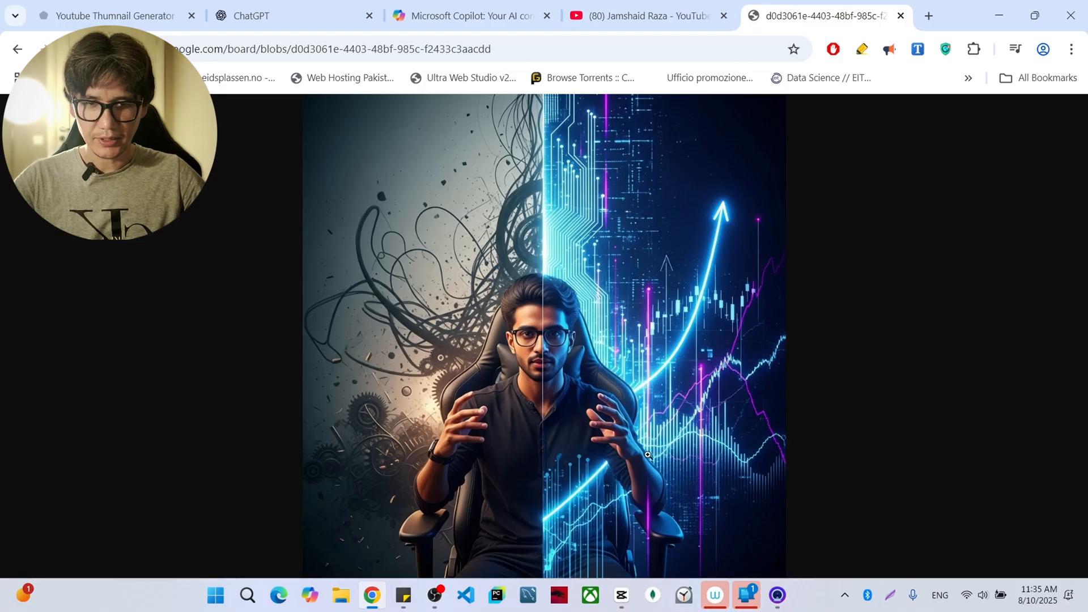
pyautogui.rightClick(584, 369)
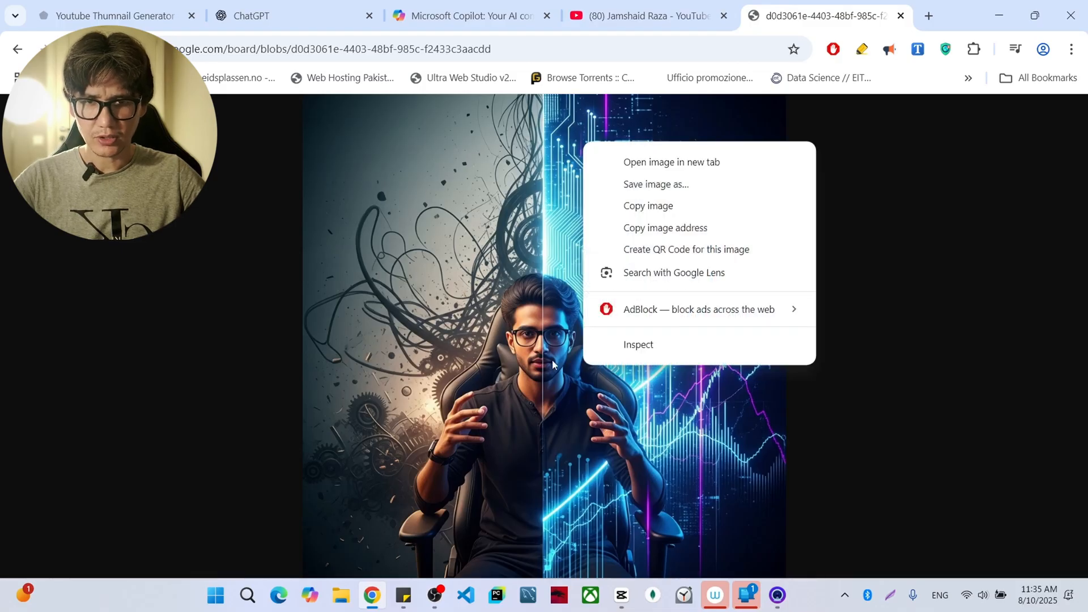
pyautogui.click(570, 381)
pyautogui.click(736, 419)
pyautogui.scroll(2, 555, 221)
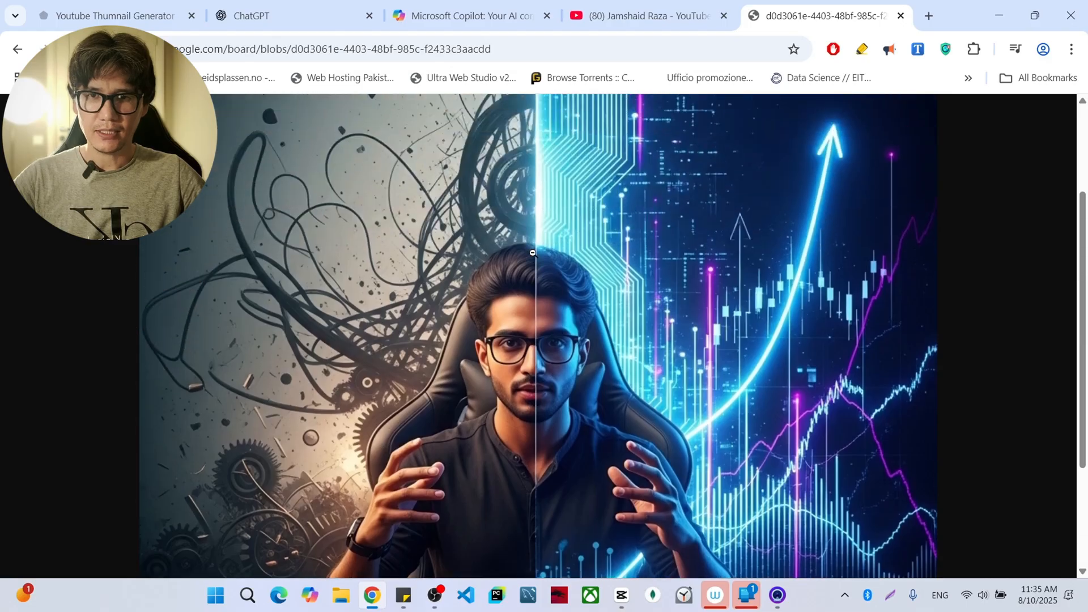
pyautogui.scroll(-1, 533, 254)
pyautogui.click(507, 262)
pyautogui.click(553, 307)
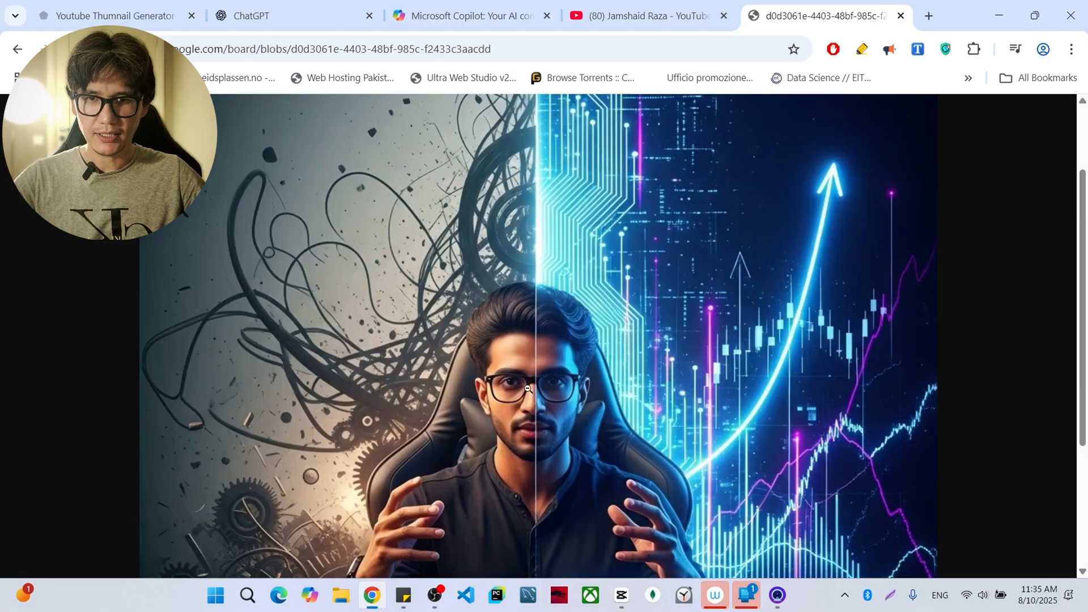
pyautogui.scroll(-2, 528, 389)
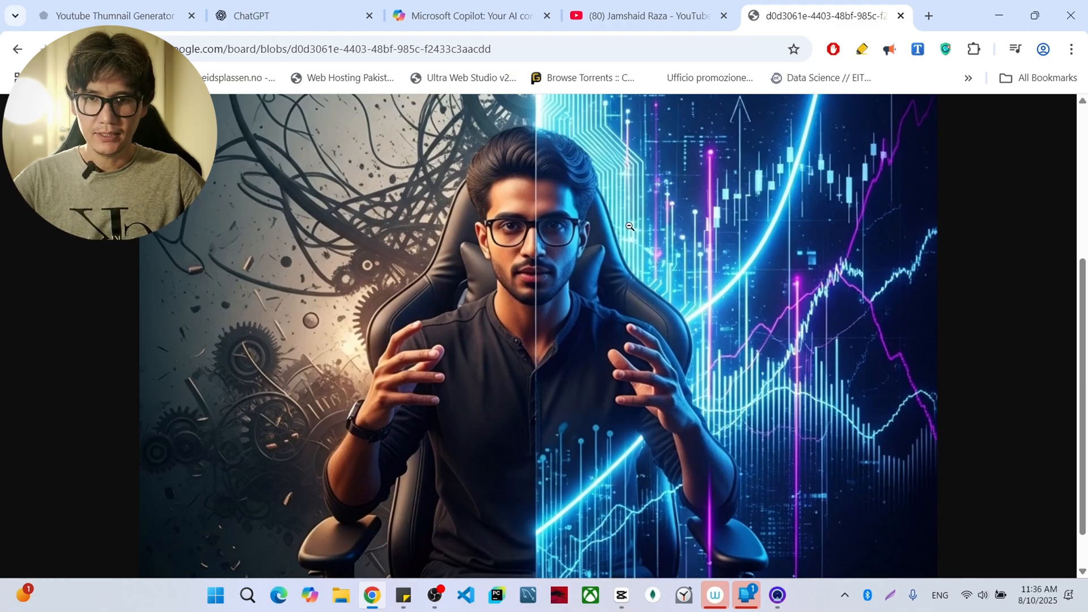
pyautogui.click(662, 18)
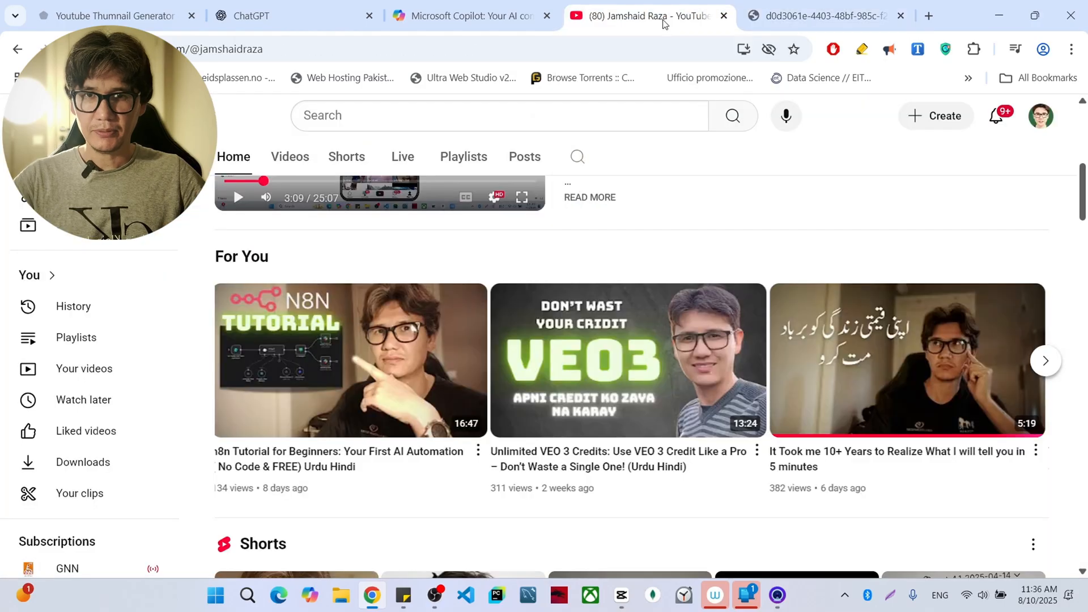
pyautogui.moveTo(265, 50); pyautogui.dragTo(204, 31)
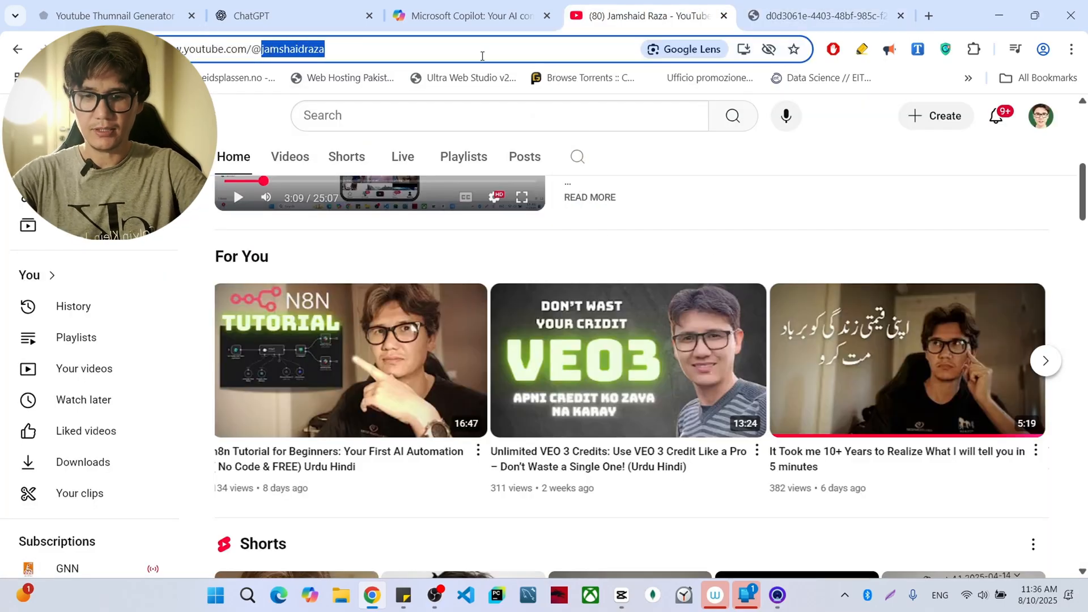
pyautogui.write('professionalt')
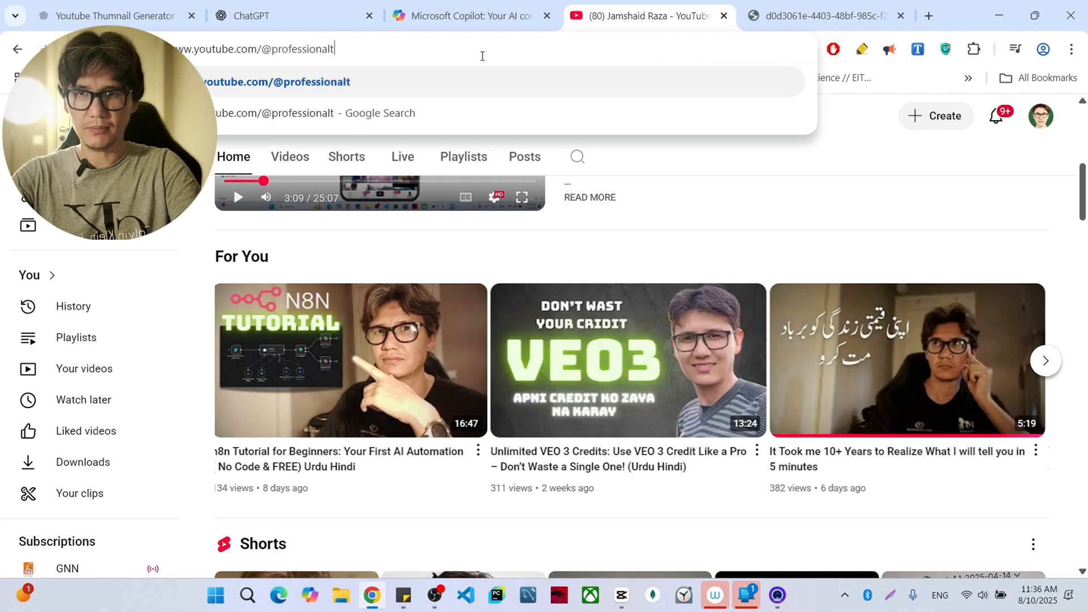
pyautogui.write('utorial')
pyautogui.press('Return')
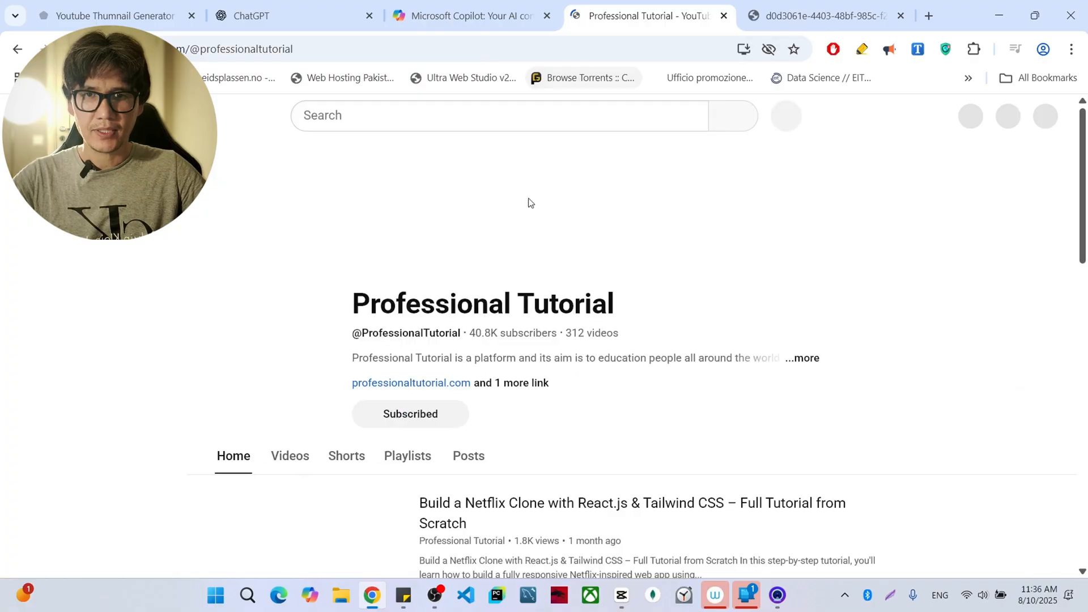
# - Copy the share link of the "Build a Netflix Clone with React.js & Tailwind CSS" video
pyautogui.scroll(-4, 279, 384)
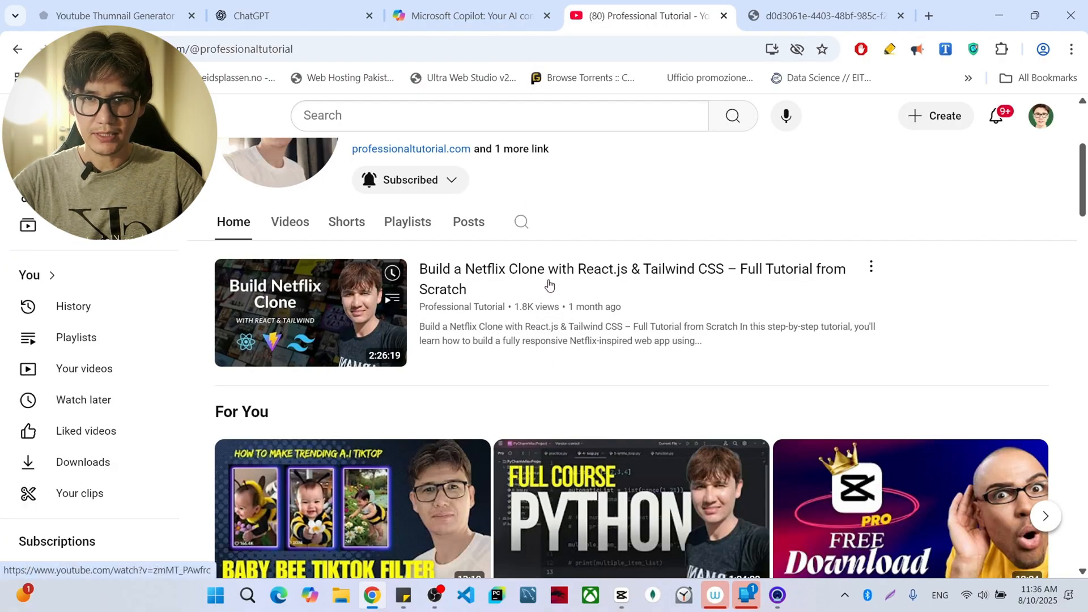
pyautogui.click(871, 267)
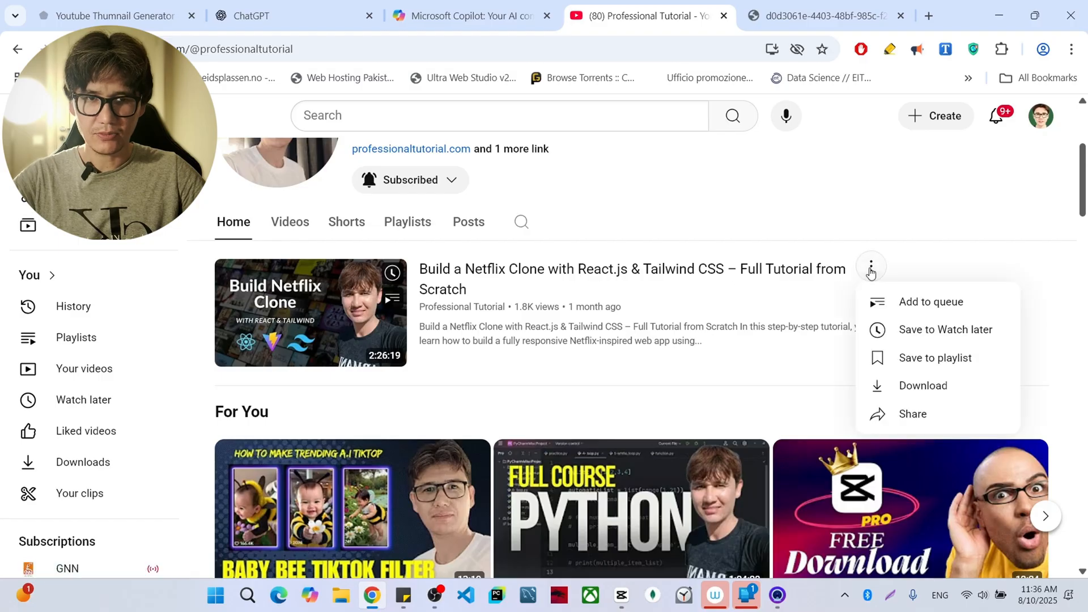
pyautogui.click(918, 413)
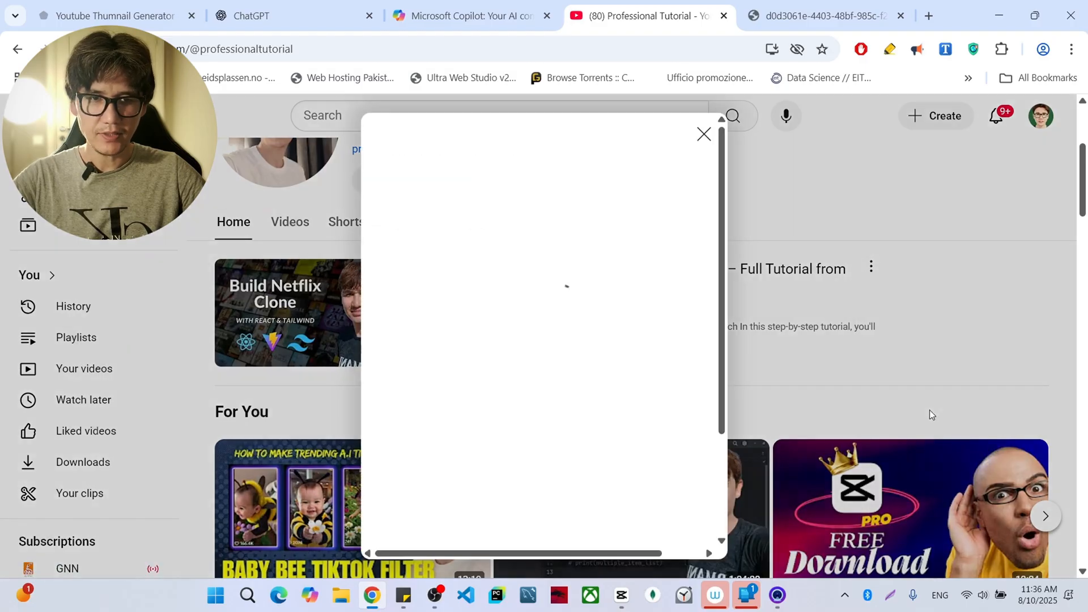
pyautogui.click(694, 419)
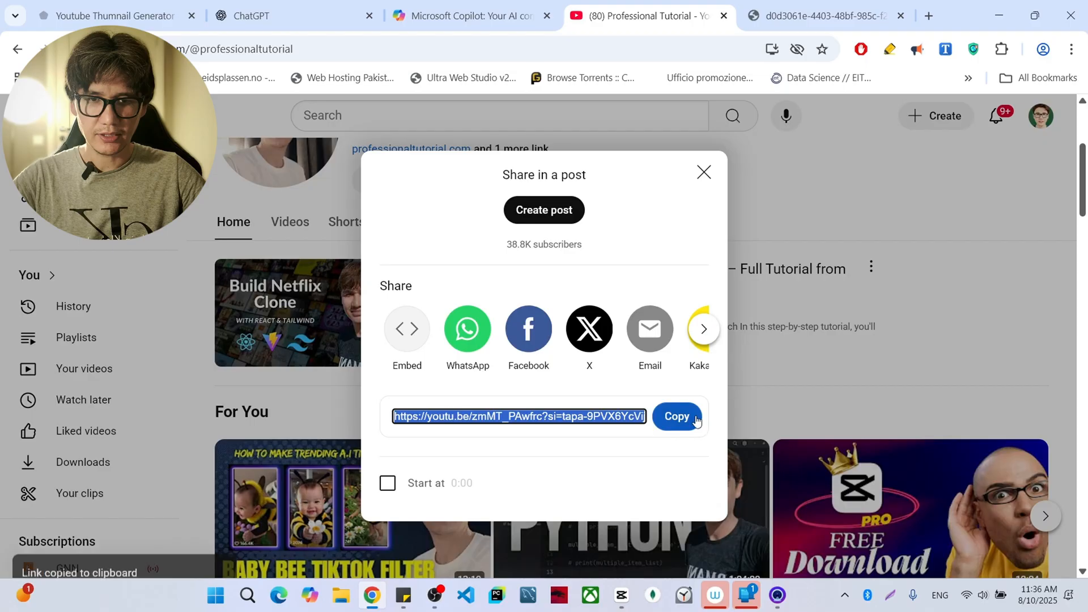
pyautogui.click(703, 173)
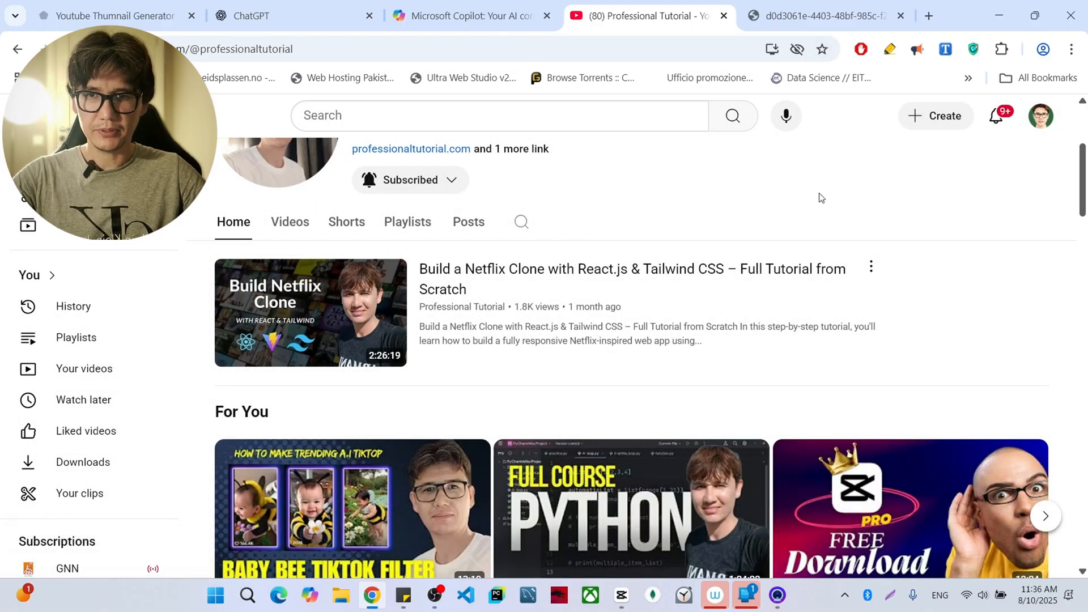
# - Look through the Professional Tutorial channel's home page and examine the thumbnails of its videos and playlists
pyautogui.scroll(3, 822, 199)
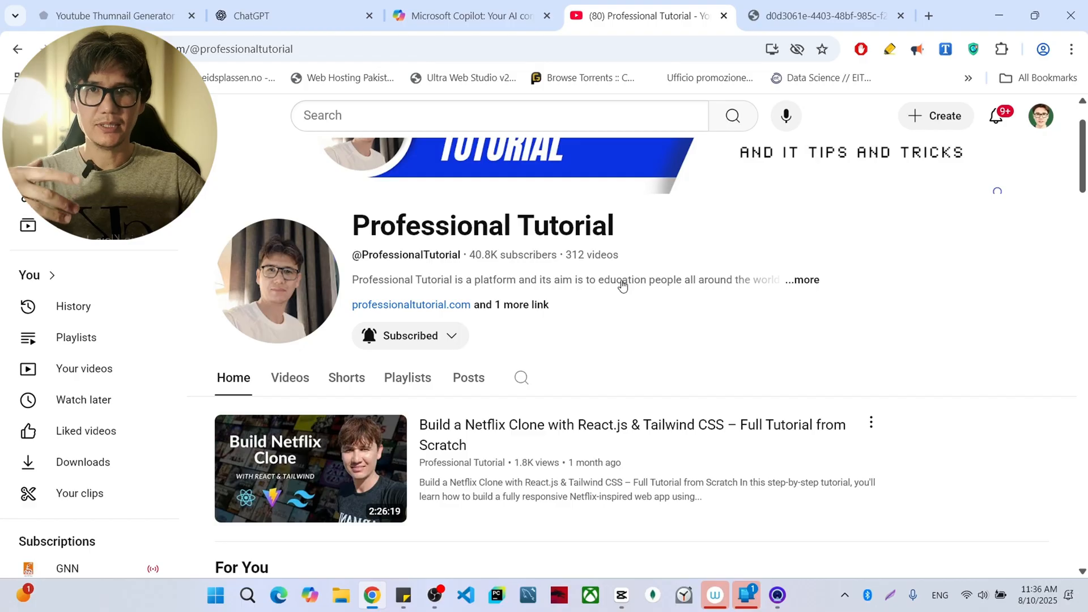
pyautogui.scroll(-1, 635, 283)
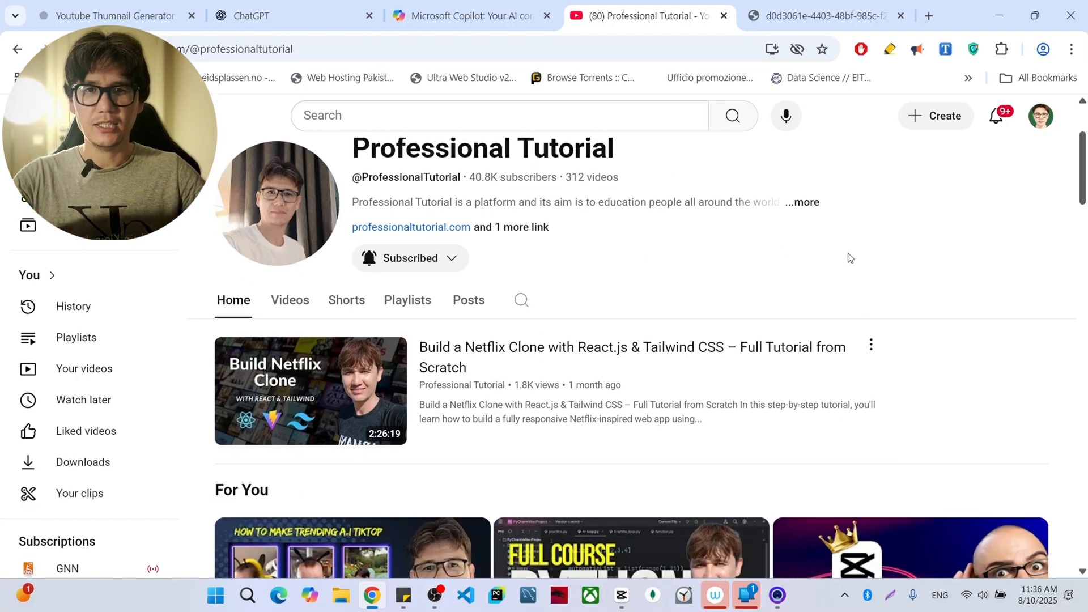
pyautogui.scroll(-2, 987, 289)
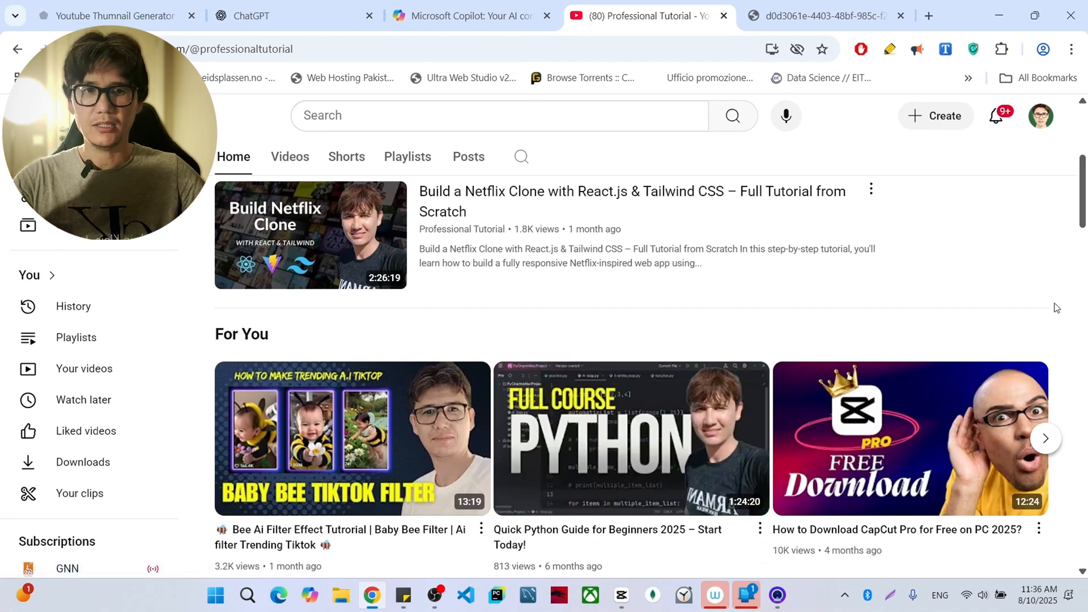
pyautogui.scroll(-10, 1056, 307)
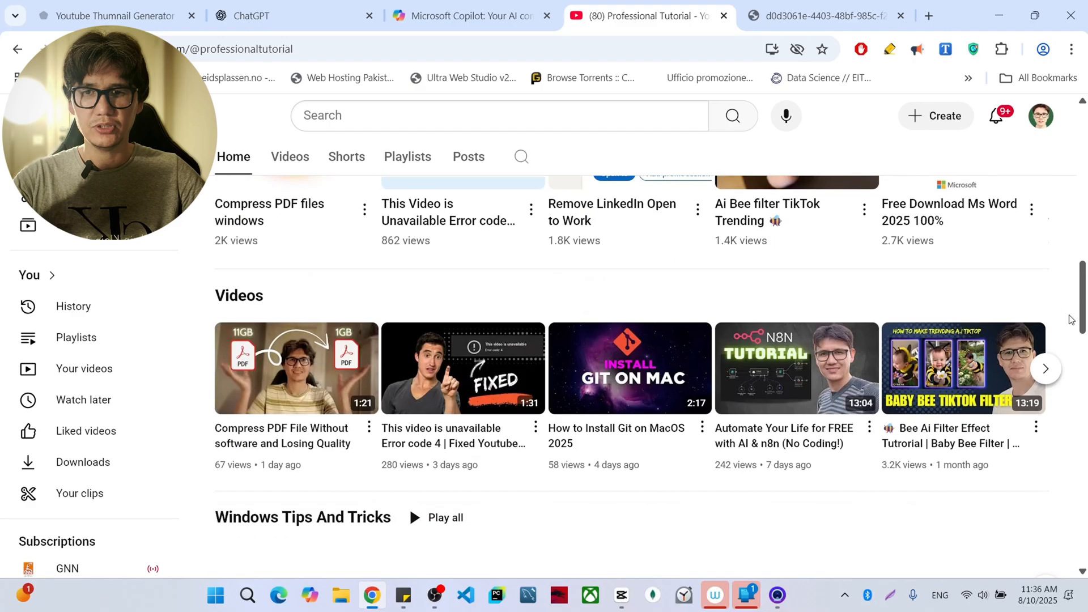
pyautogui.scroll(-8, 1071, 318)
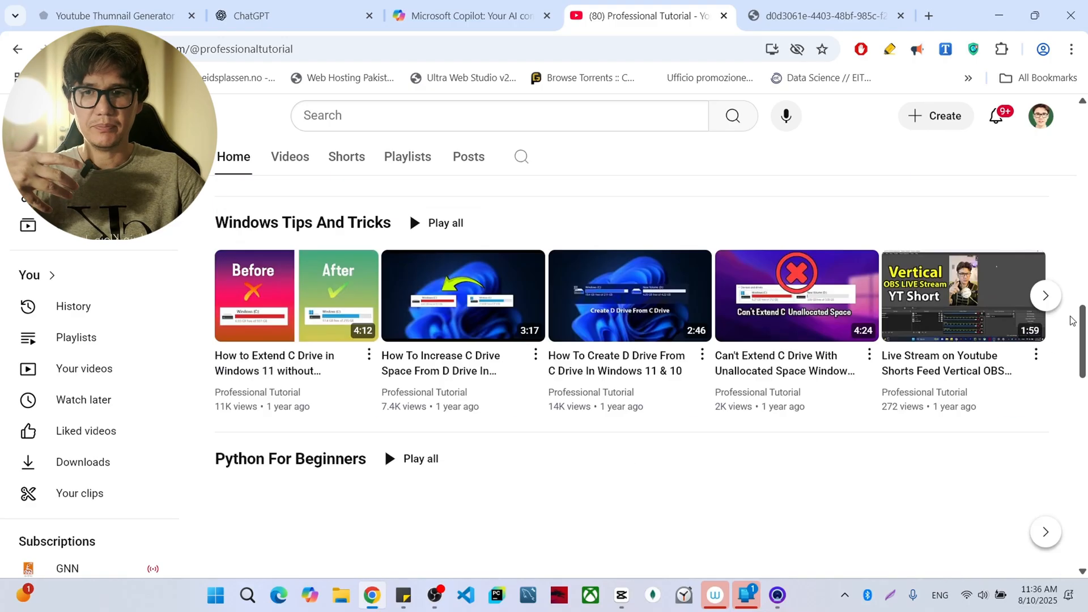
pyautogui.scroll(-4, 1071, 320)
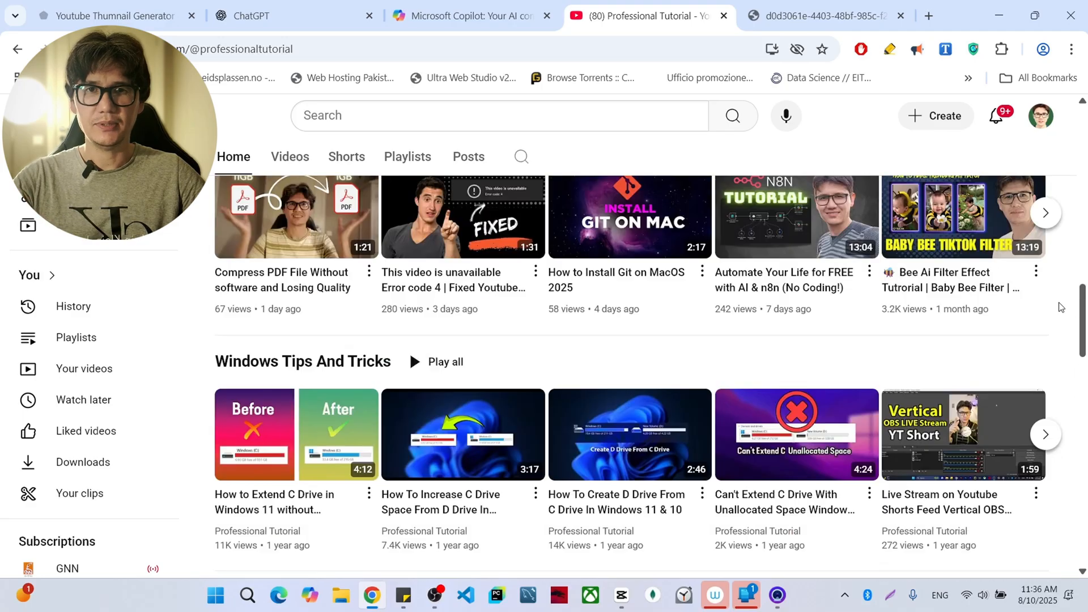
pyautogui.scroll(10, 670, 197)
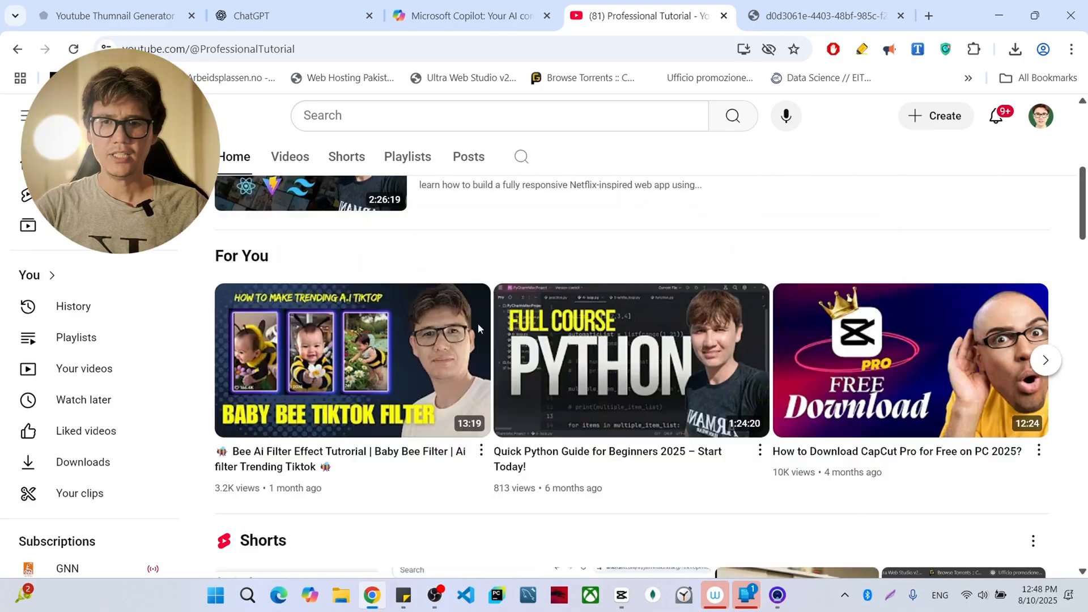
# - Copy the share link of the "Bee Ai Filter Effect" video in the For You section
pyautogui.click(481, 451)
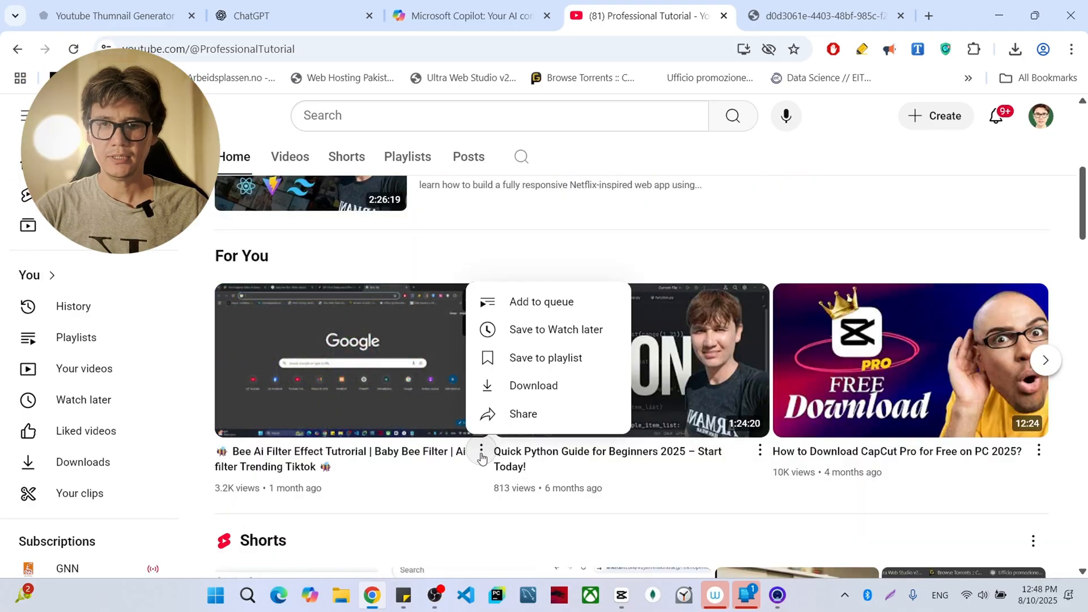
pyautogui.click(512, 414)
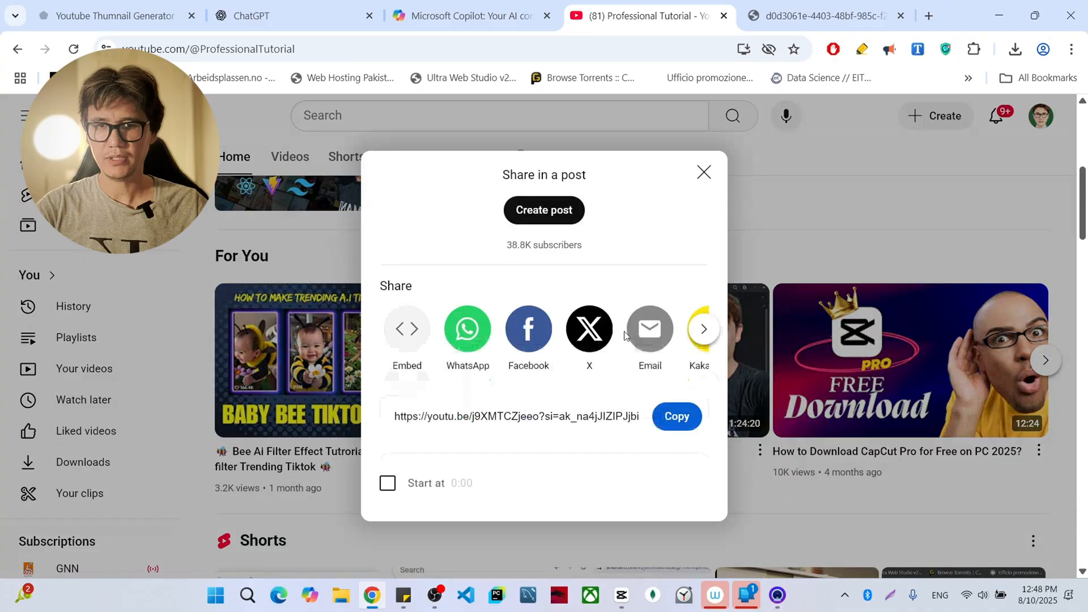
pyautogui.click(676, 417)
pyautogui.click(704, 172)
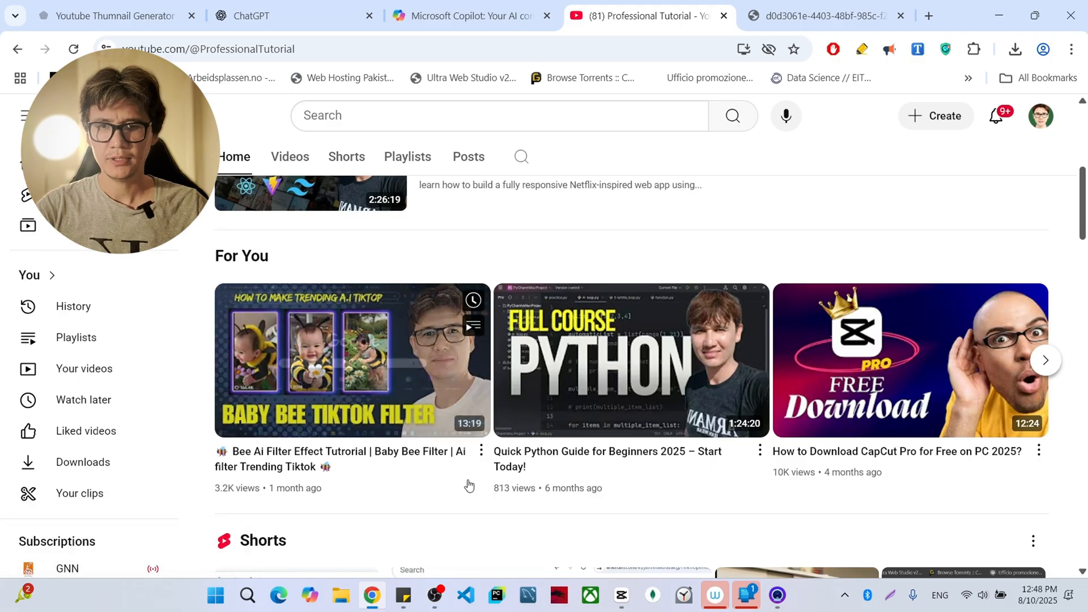
# - Copy the share link of "Compress PDF File Without software and Losing Quality" from the channel's list of latest videos
pyautogui.click(300, 156)
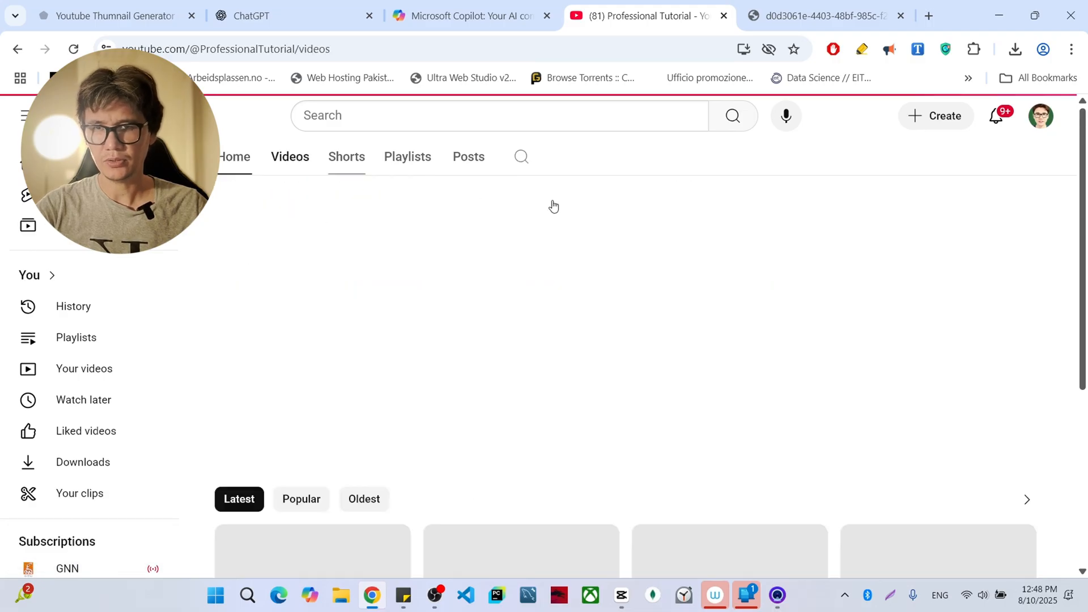
pyautogui.scroll(-1, 634, 302)
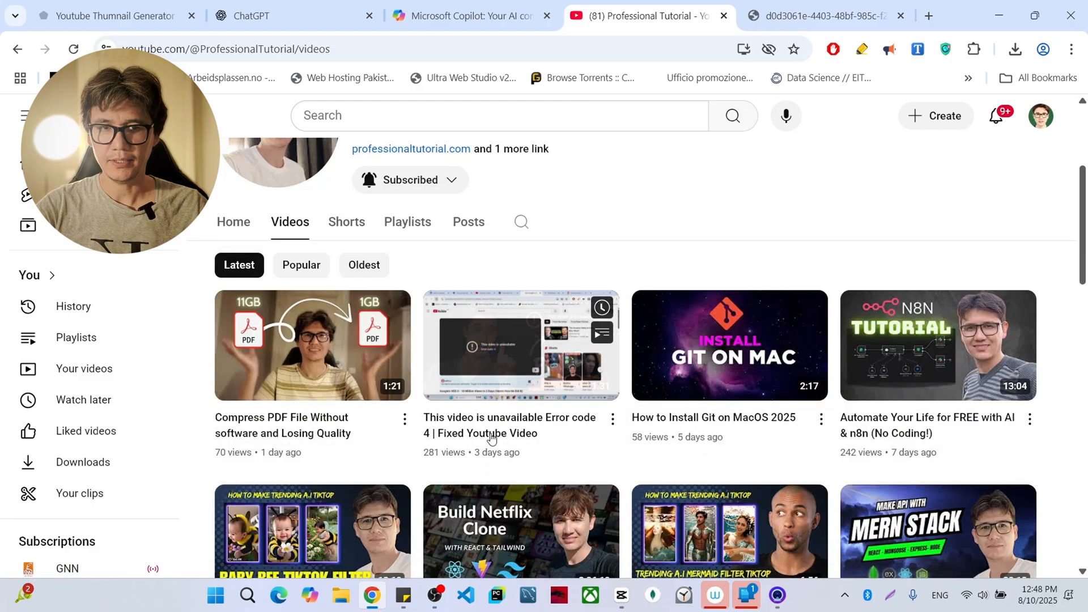
pyautogui.click(405, 419)
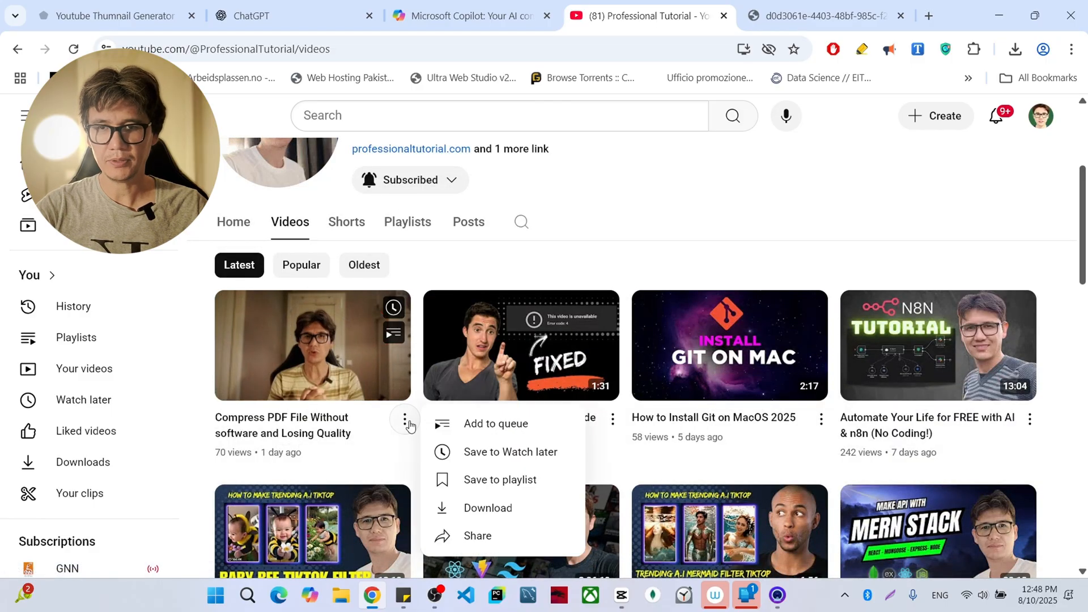
pyautogui.click(475, 536)
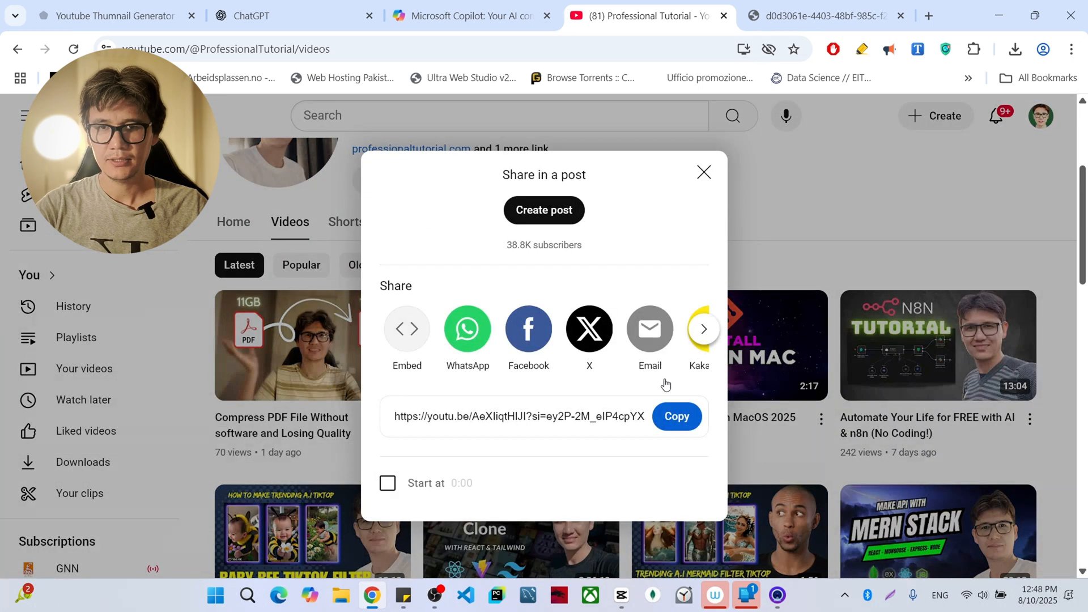
pyautogui.click(673, 418)
pyautogui.click(704, 172)
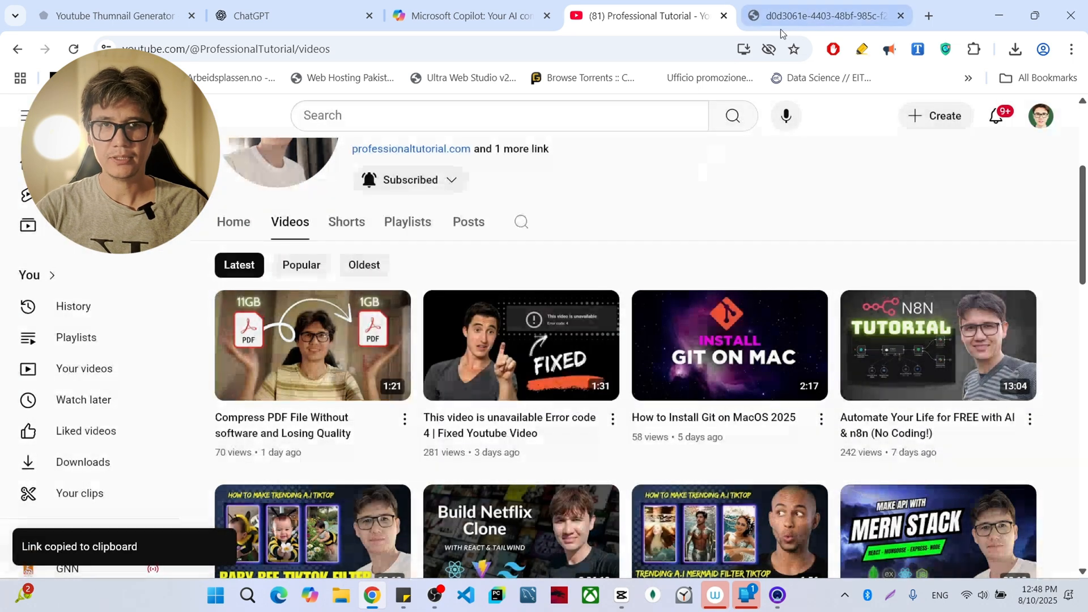
# - Restart the Youtube Thumnail Generator preview in Opal and submit the copied Compress PDF video link without its "?si=" part
pyautogui.click(186, 9)
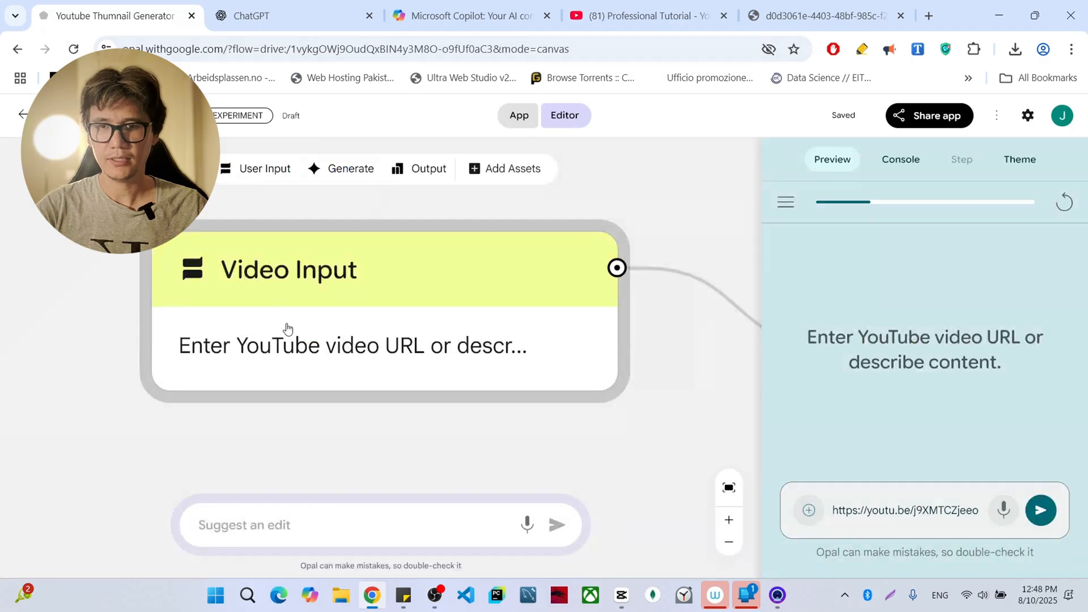
pyautogui.click(335, 375)
pyautogui.click(581, 415)
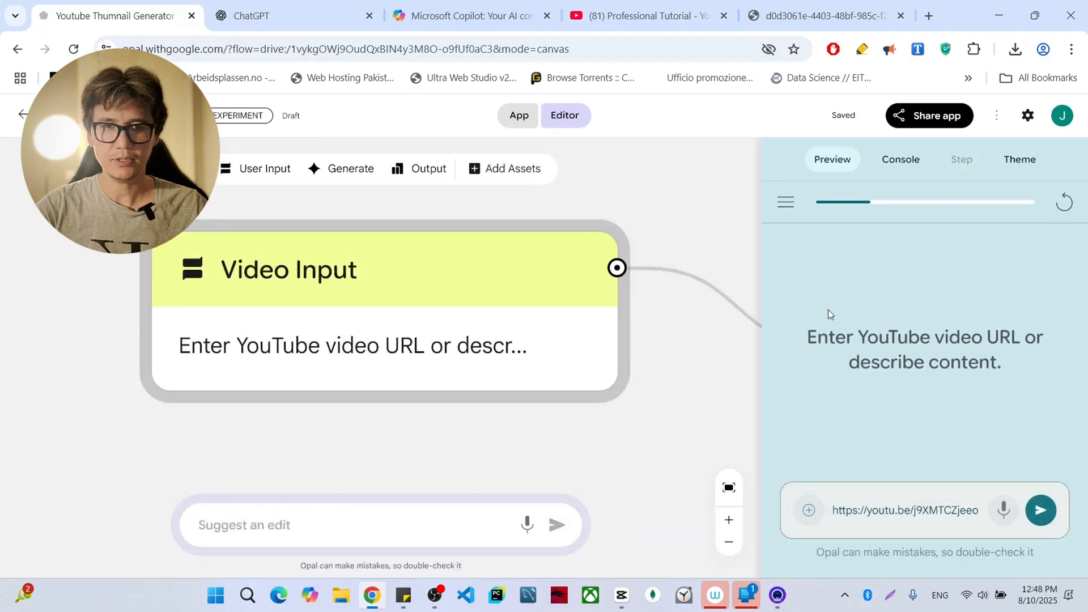
pyautogui.click(1064, 202)
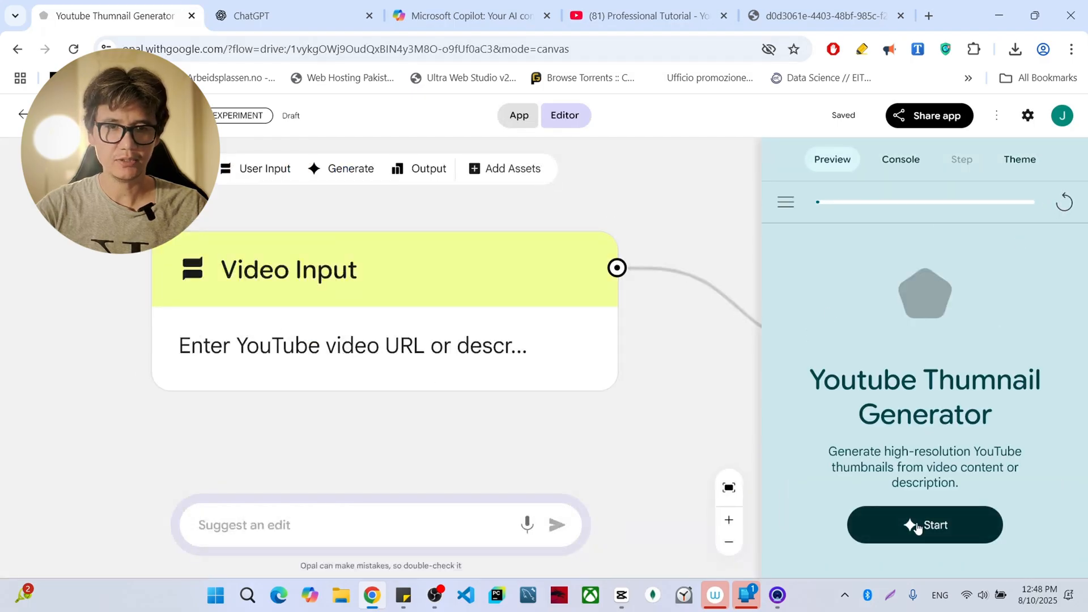
pyautogui.click(930, 524)
pyautogui.hotkey('ctrl', 'v')
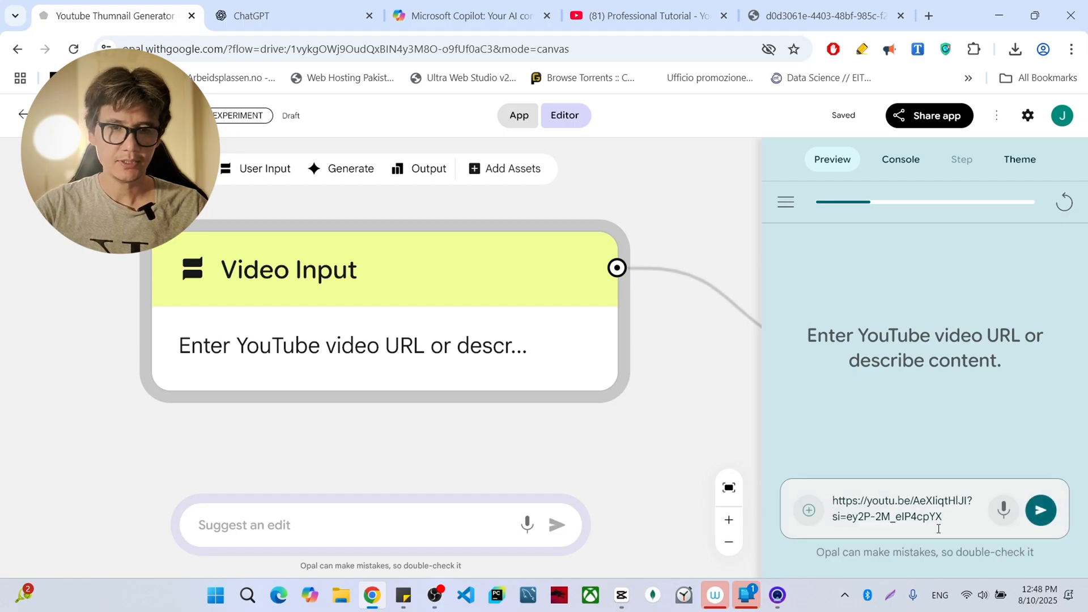
pyautogui.moveTo(938, 528); pyautogui.dragTo(972, 496)
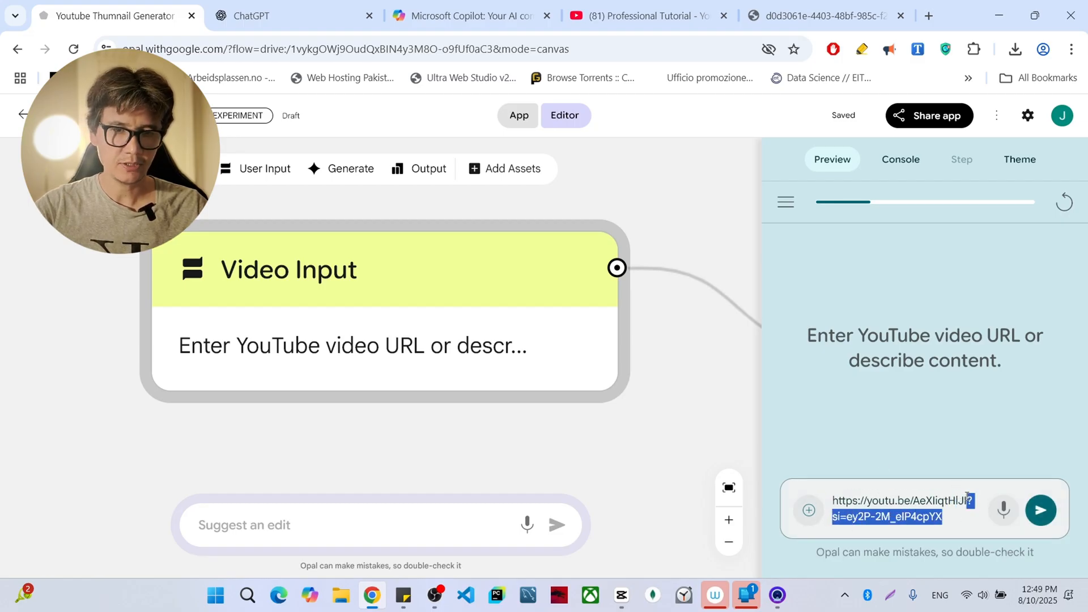
pyautogui.press('BackSpace')
pyautogui.click(1040, 509)
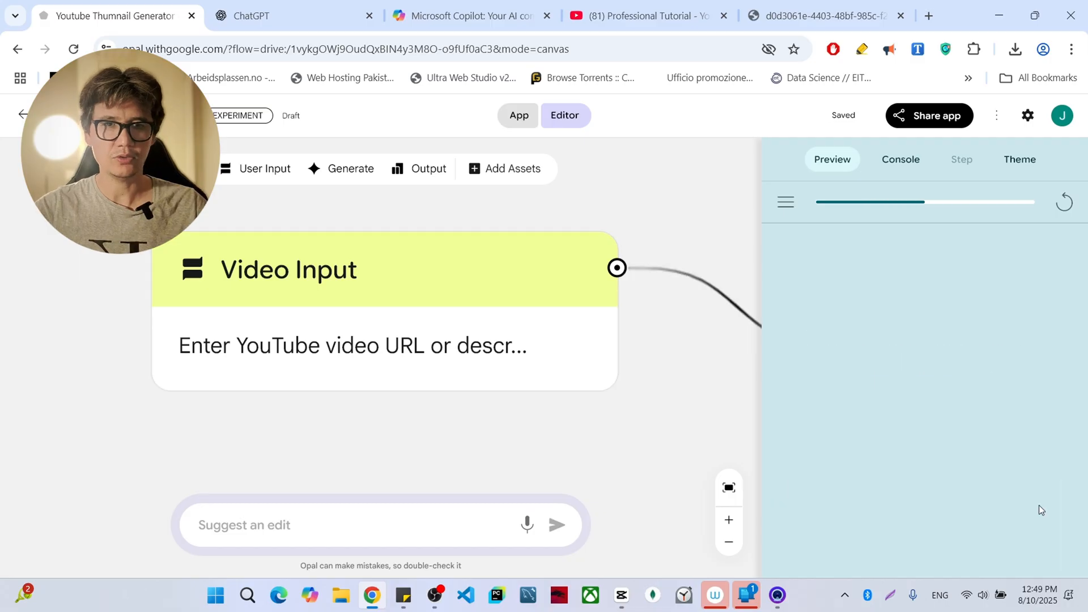
# - Follow the running workflow from Video Input through the prompt and image generation nodes to Display Thumbnail as Webpage
pyautogui.click(705, 4)
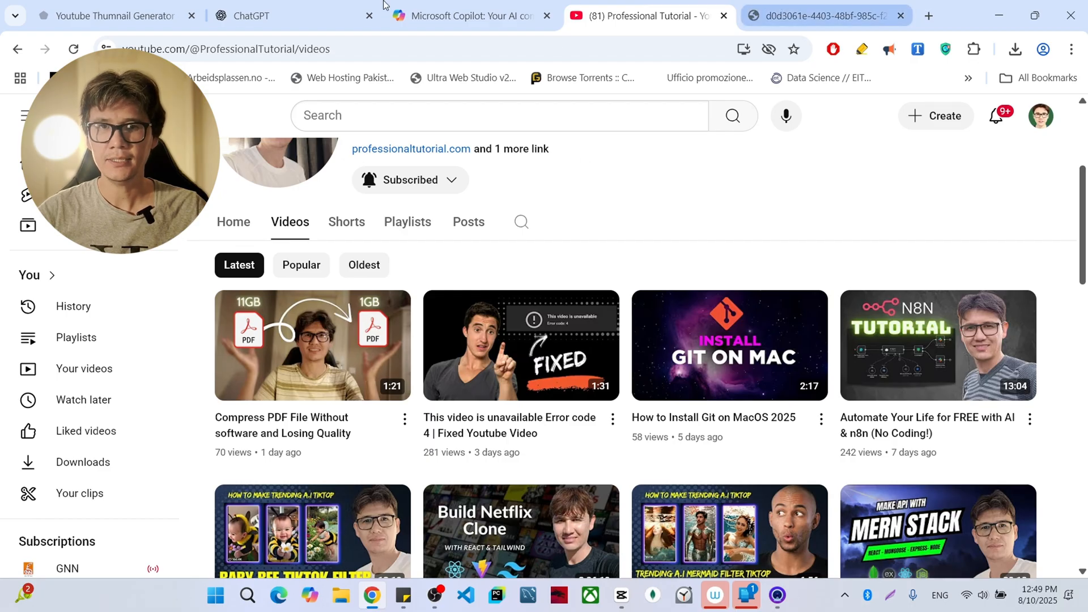
pyautogui.click(134, 6)
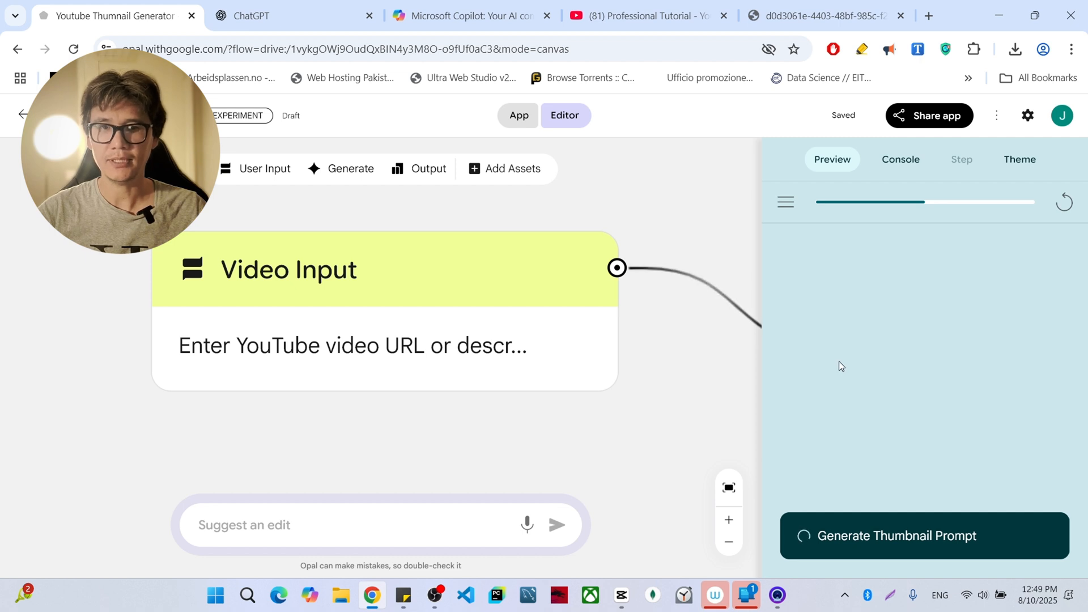
pyautogui.scroll(-1, 674, 363)
pyautogui.scroll(-1, 675, 362)
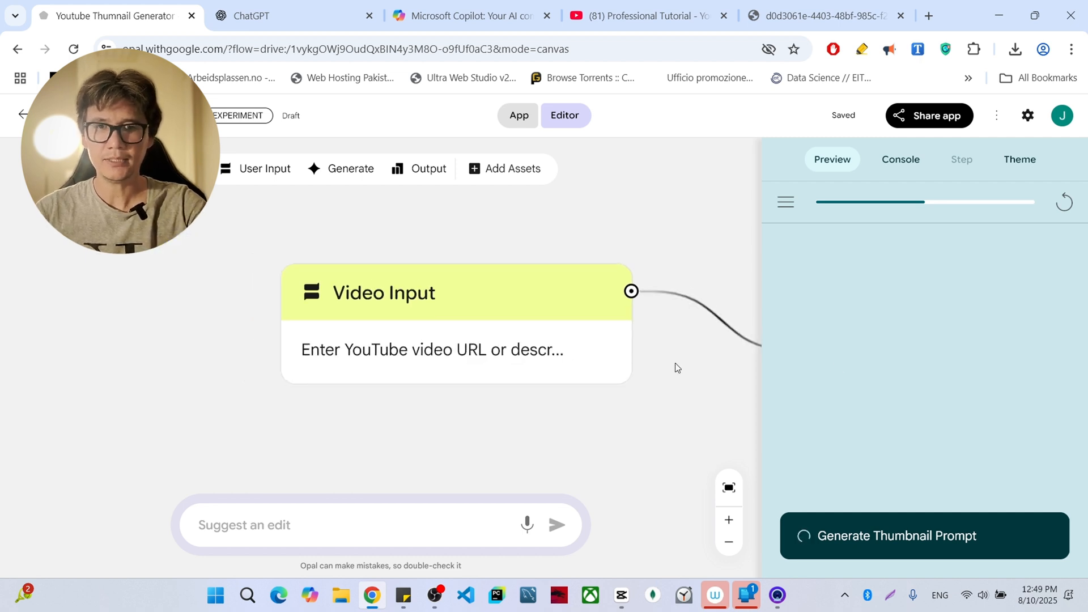
pyautogui.hscroll(4, 675, 362)
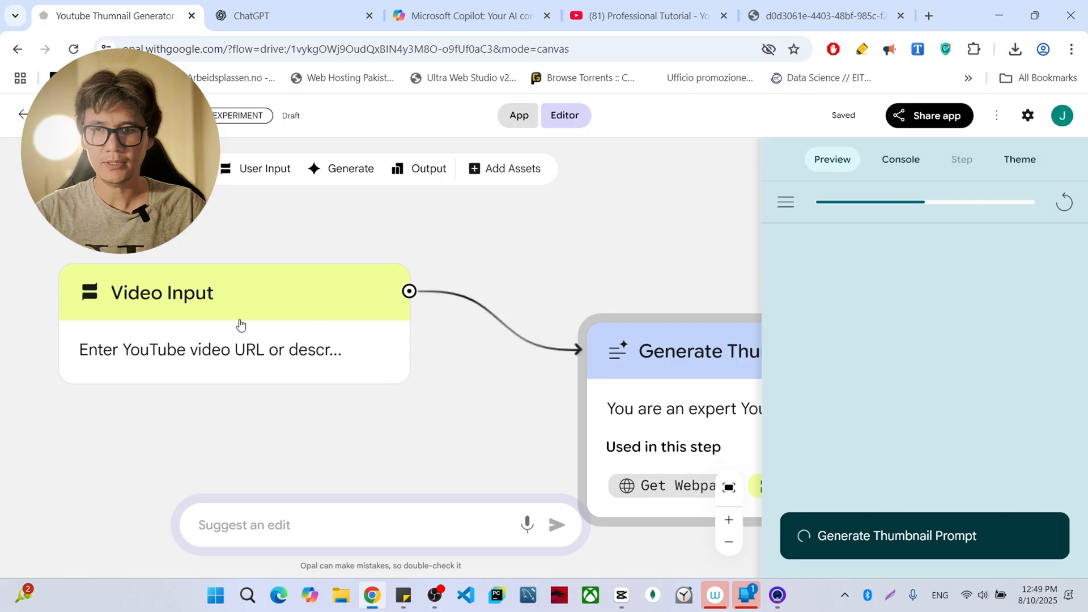
pyautogui.hscroll(4, 527, 365)
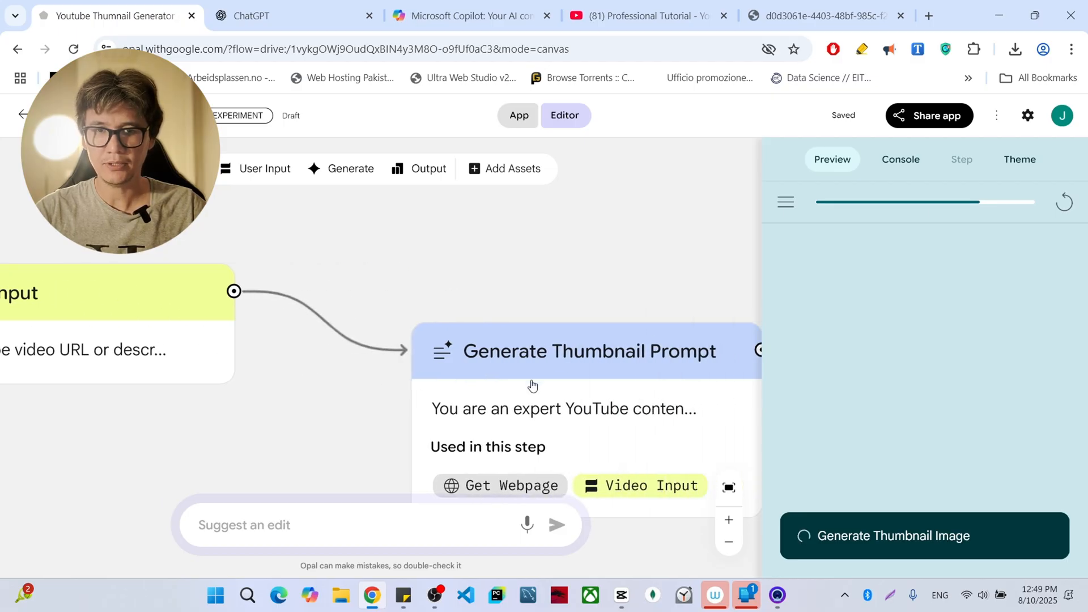
pyautogui.scroll(-1, 496, 389)
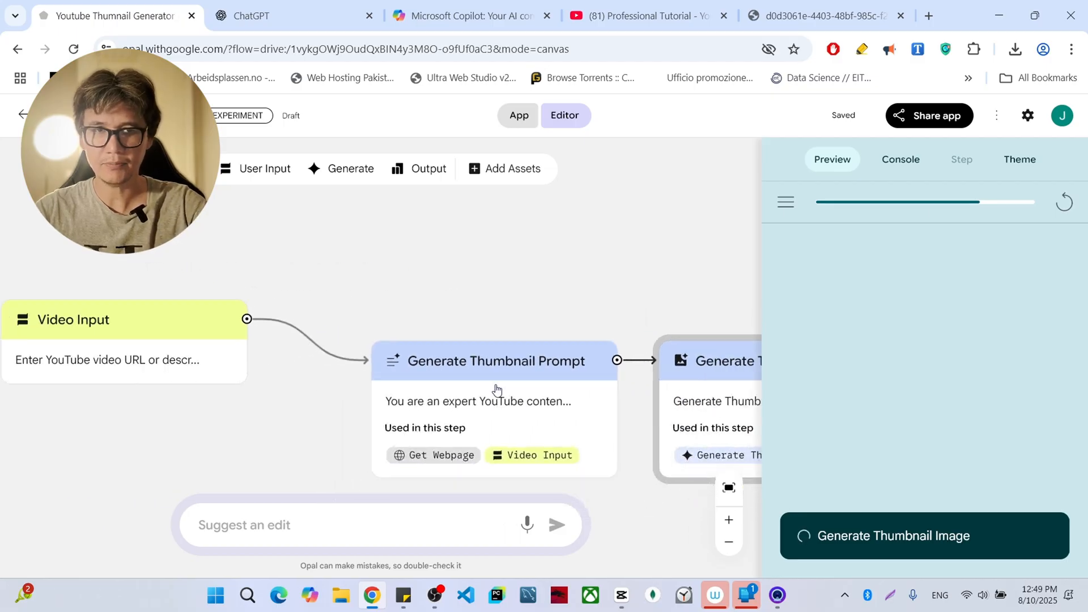
pyautogui.hscroll(4, 496, 389)
pyautogui.hscroll(3, 496, 389)
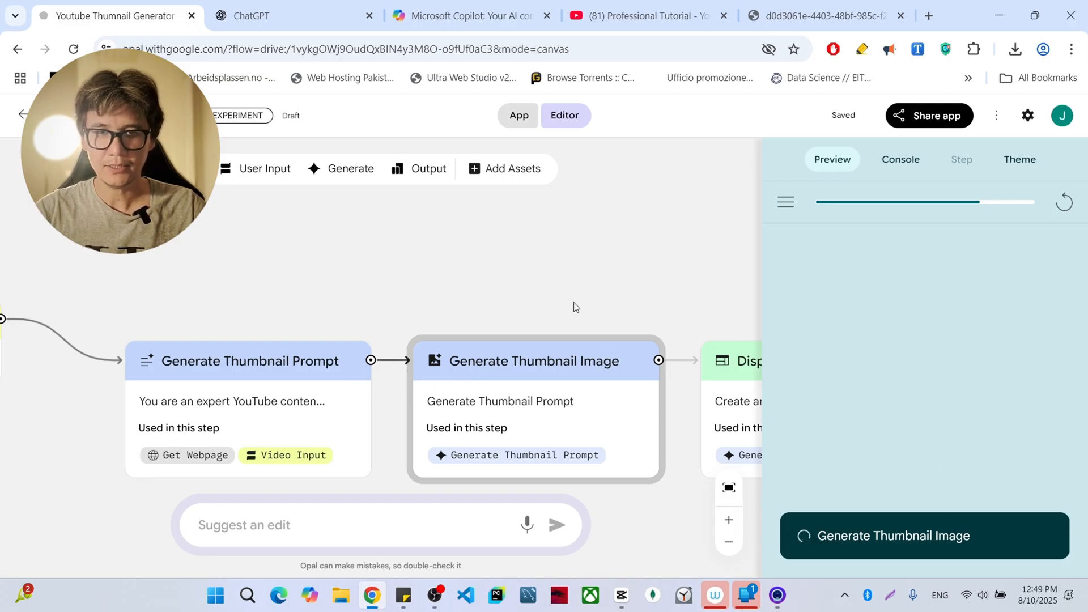
pyautogui.hscroll(6, 579, 287)
pyautogui.hscroll(1, 583, 289)
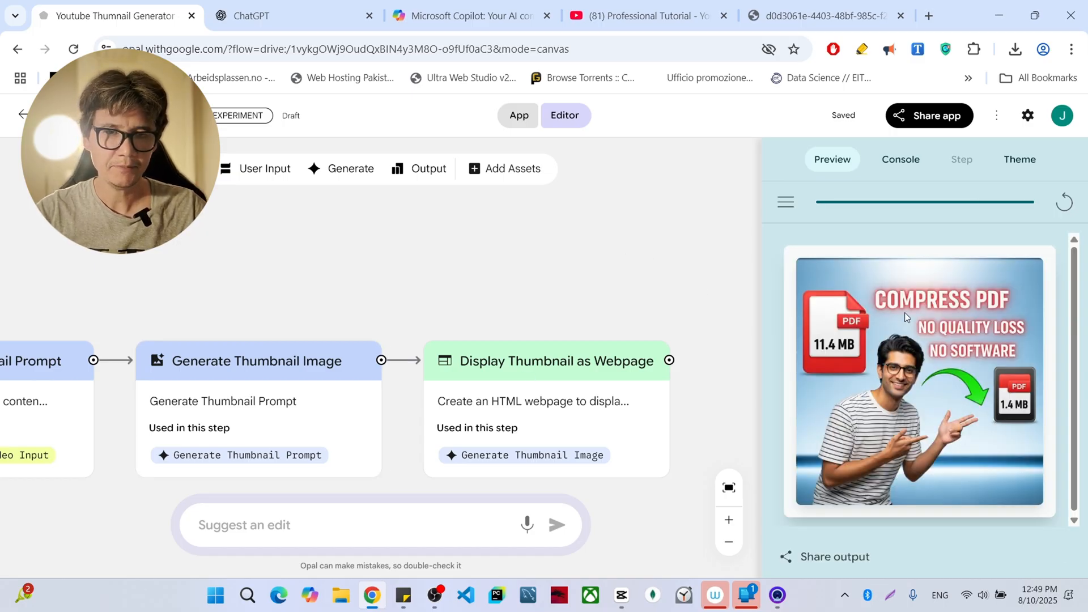
# - Copy the generated thumbnail's image address and open it full size in a new browser tab
pyautogui.rightClick(912, 360)
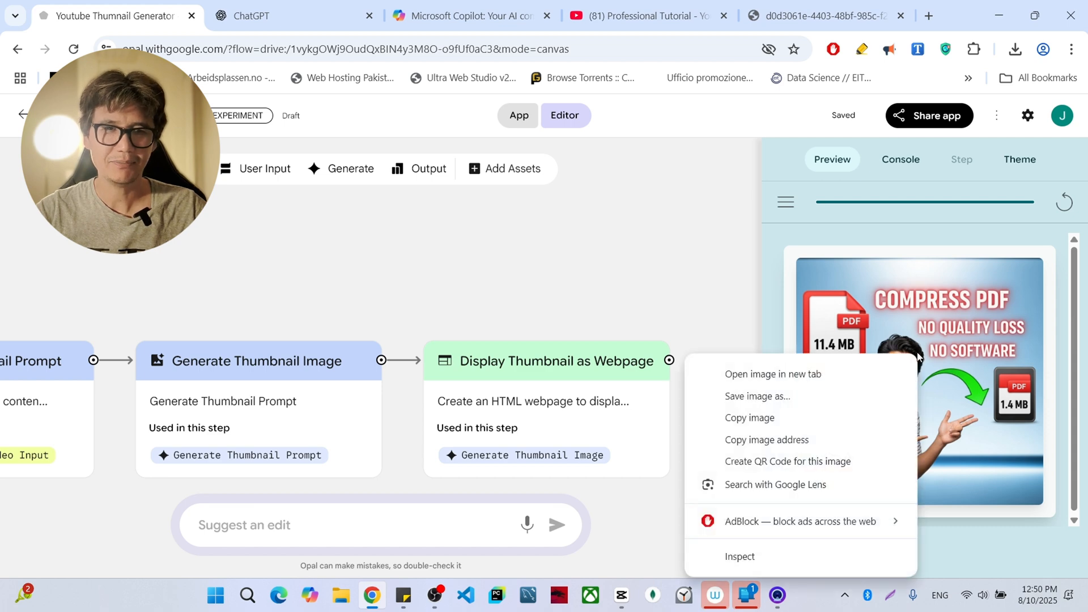
pyautogui.click(799, 440)
pyautogui.click(932, 17)
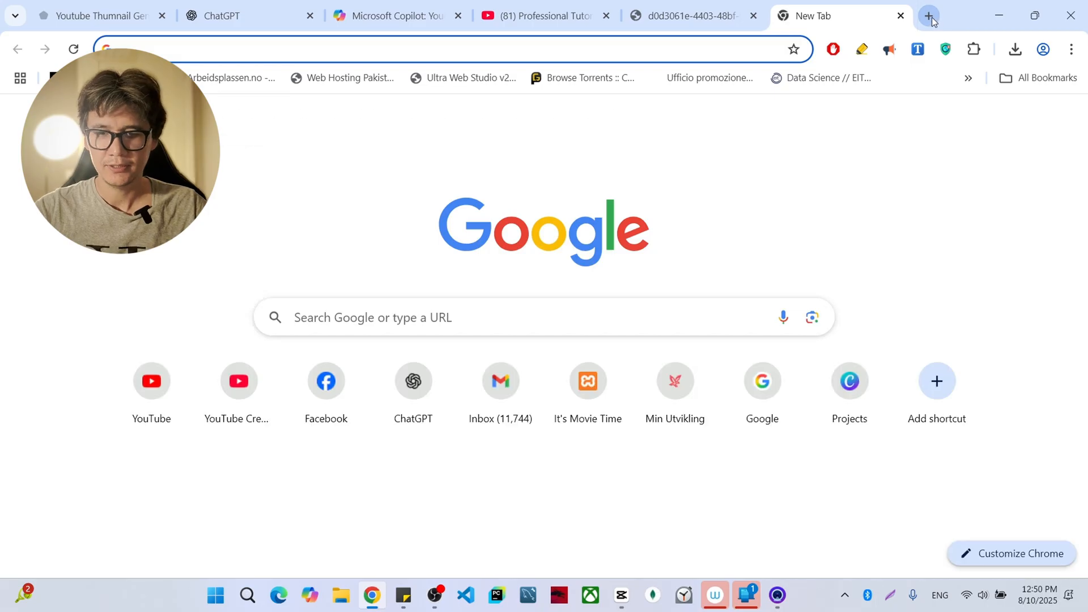
pyautogui.hotkey('ctrl', 'v')
pyautogui.press('Return')
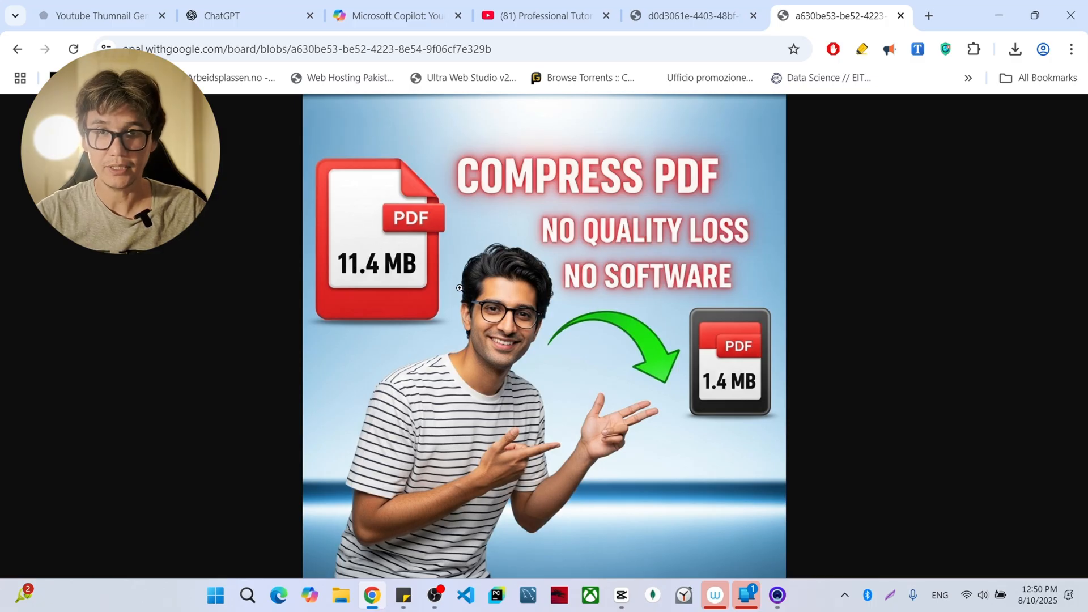
# - Compare the generated thumbnail with the original Compress PDF video thumbnail and title on the YouTube channel
pyautogui.click(524, 8)
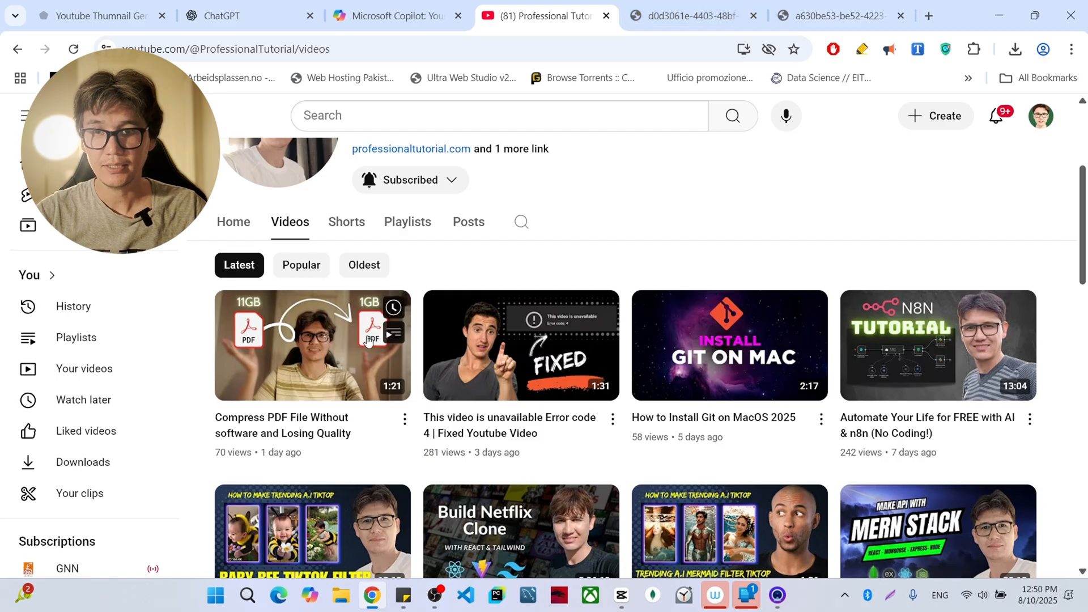
pyautogui.click(848, 4)
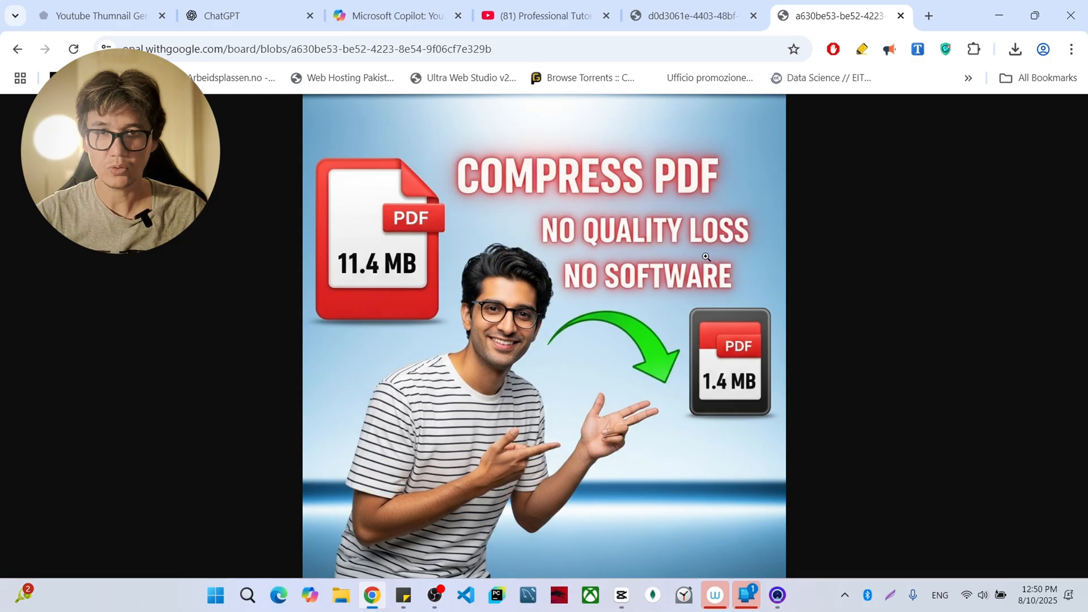
pyautogui.click(554, 7)
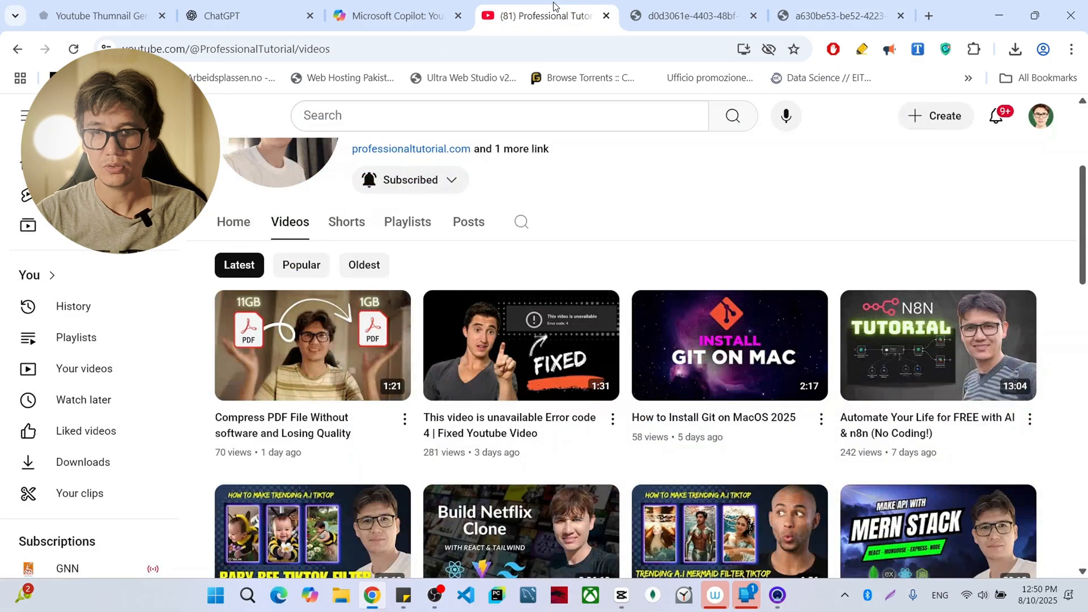
pyautogui.moveTo(299, 444)
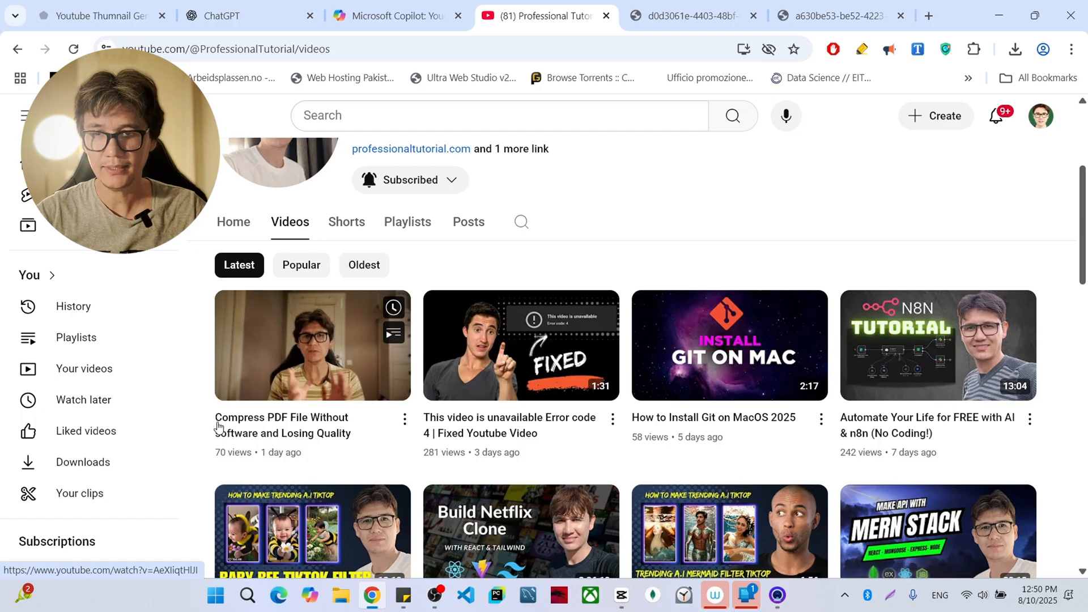
pyautogui.click(745, 5)
pyautogui.click(780, 6)
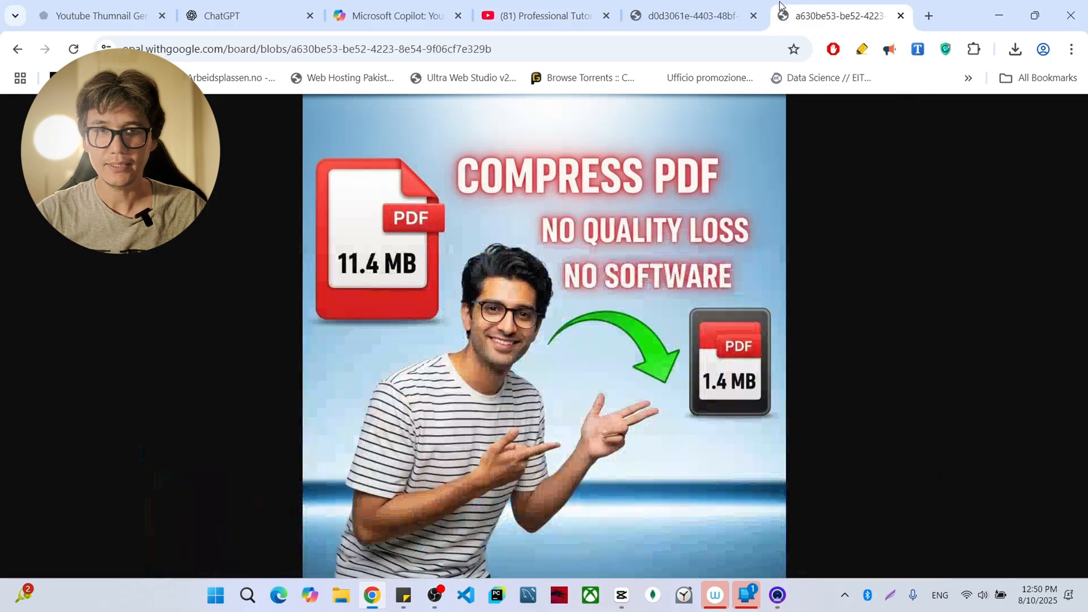
# - Copy the generated thumbnail image and paste it into a new YouTube Thumbnail design in Canva
pyautogui.rightClick(453, 213)
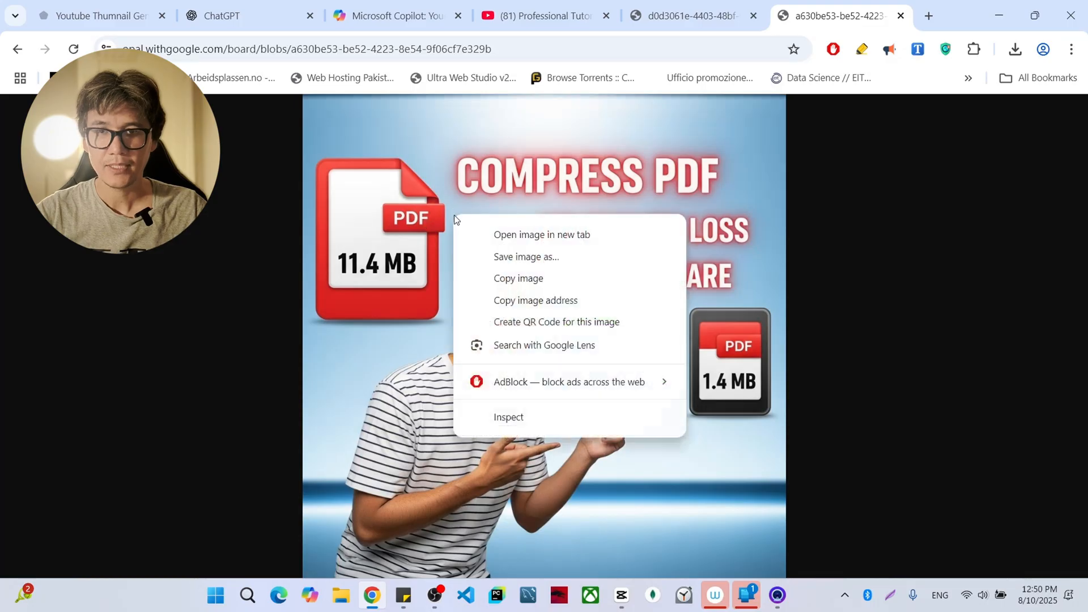
pyautogui.click(537, 279)
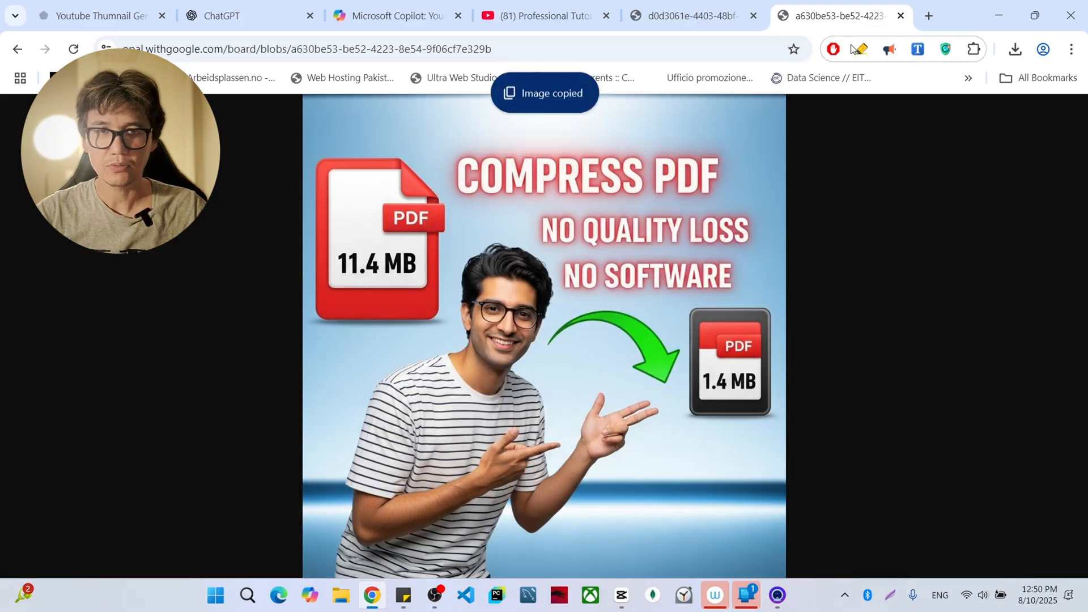
pyautogui.click(929, 16)
pyautogui.write('canva')
pyautogui.press('Return')
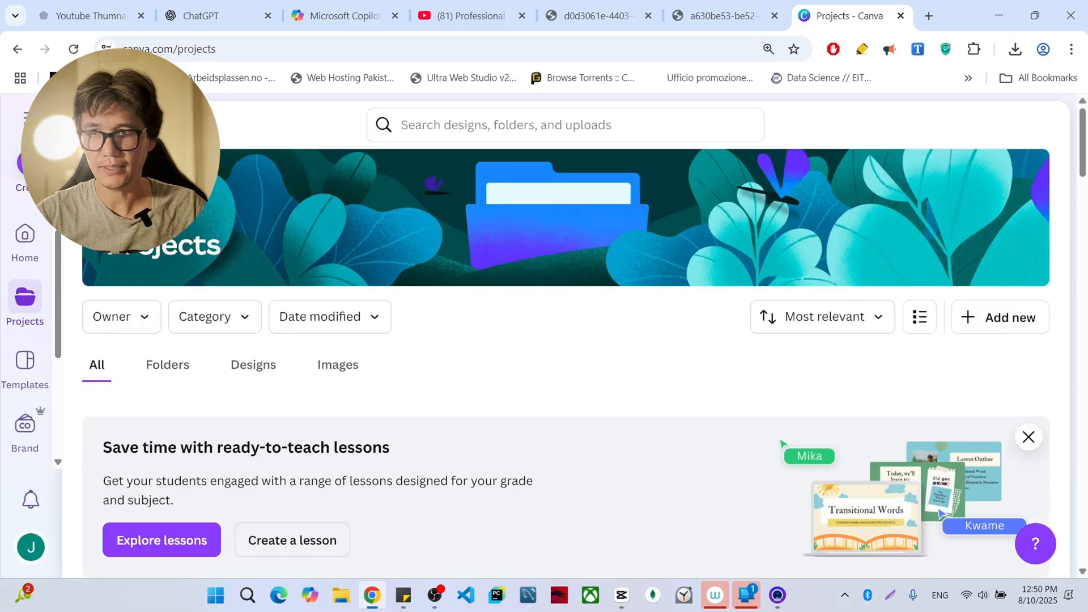
pyautogui.click(29, 162)
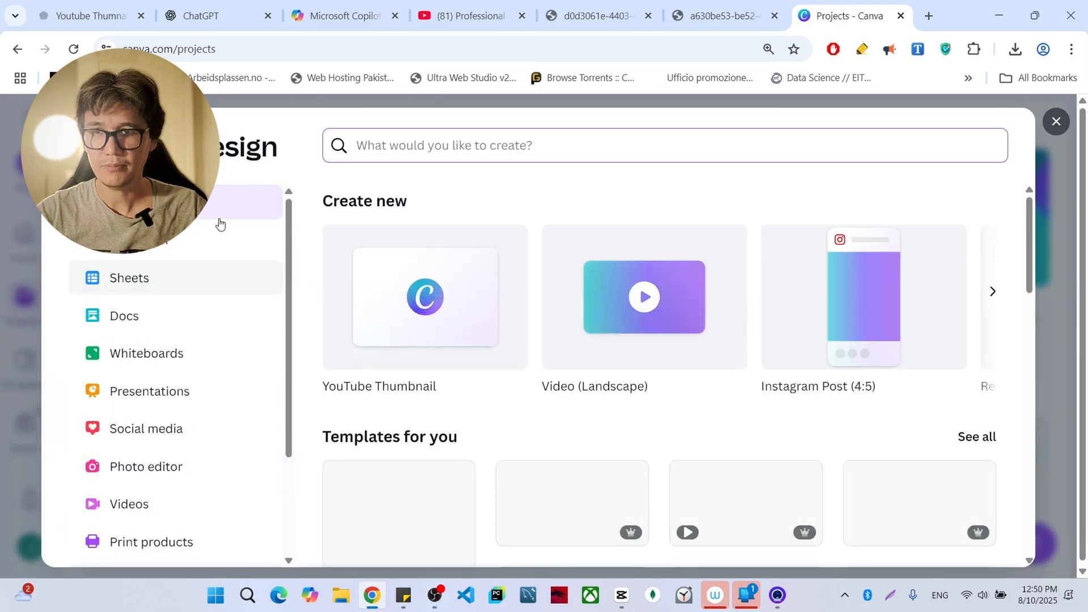
pyautogui.click(397, 303)
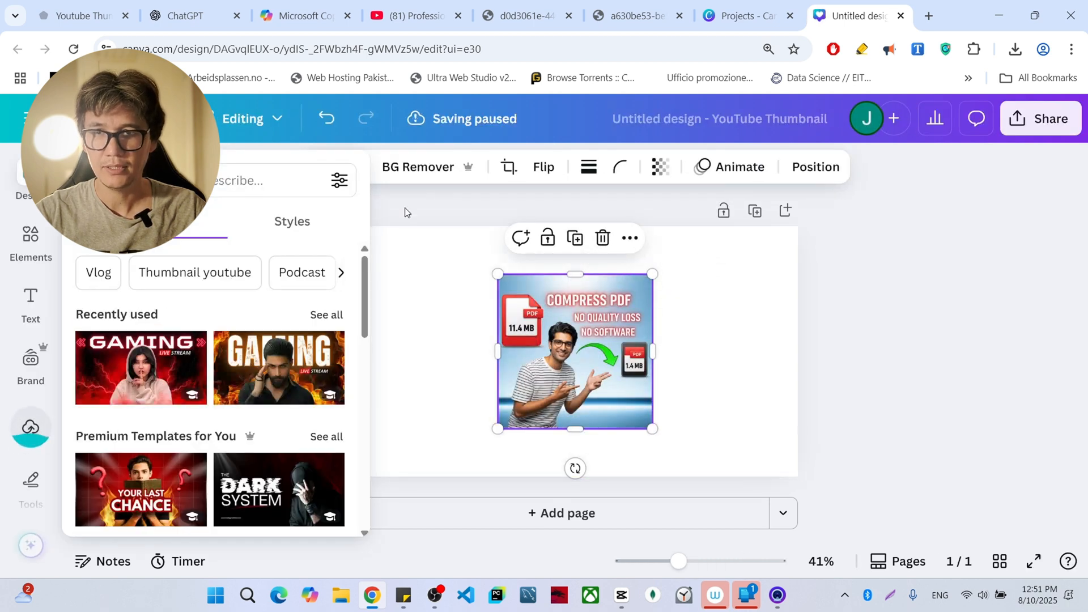
# - Enlarge and reposition the pasted thumbnail image until it covers the whole page of the design
pyautogui.click(404, 208)
pyautogui.click(552, 344)
pyautogui.moveTo(652, 429); pyautogui.dragTo(819, 567)
pyautogui.moveTo(499, 274); pyautogui.dragTo(372, 179)
pyautogui.moveTo(599, 316); pyautogui.dragTo(551, 363)
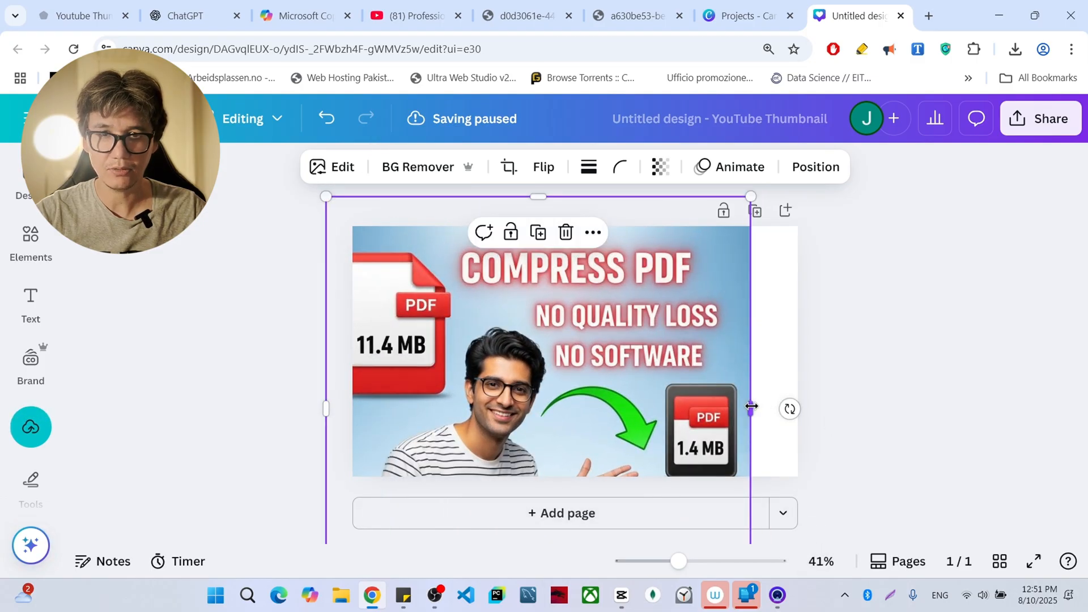
pyautogui.moveTo(750, 407); pyautogui.dragTo(804, 442)
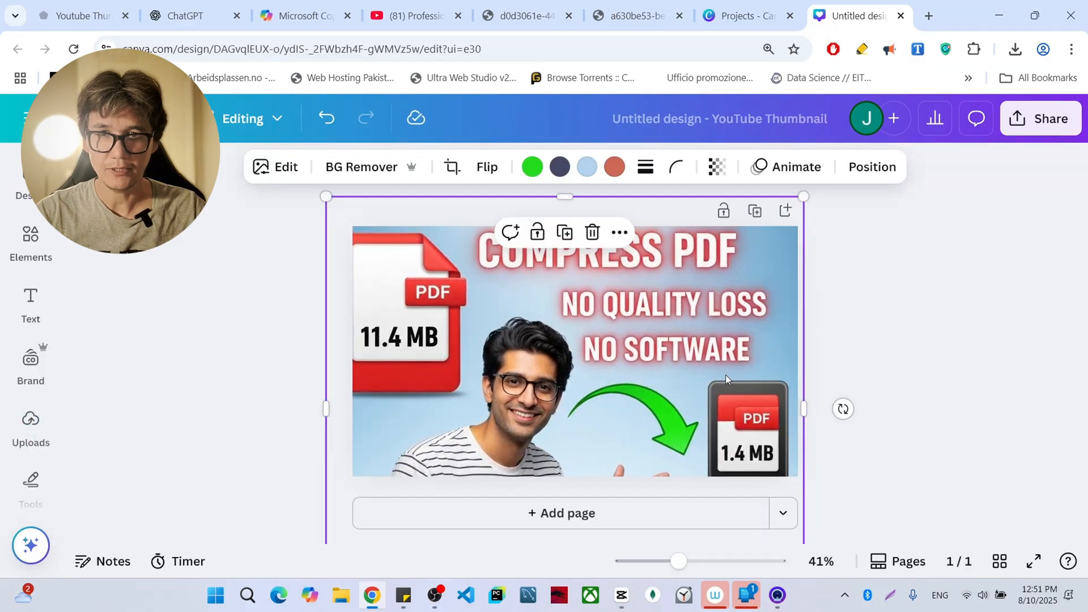
pyautogui.moveTo(726, 375); pyautogui.dragTo(737, 394)
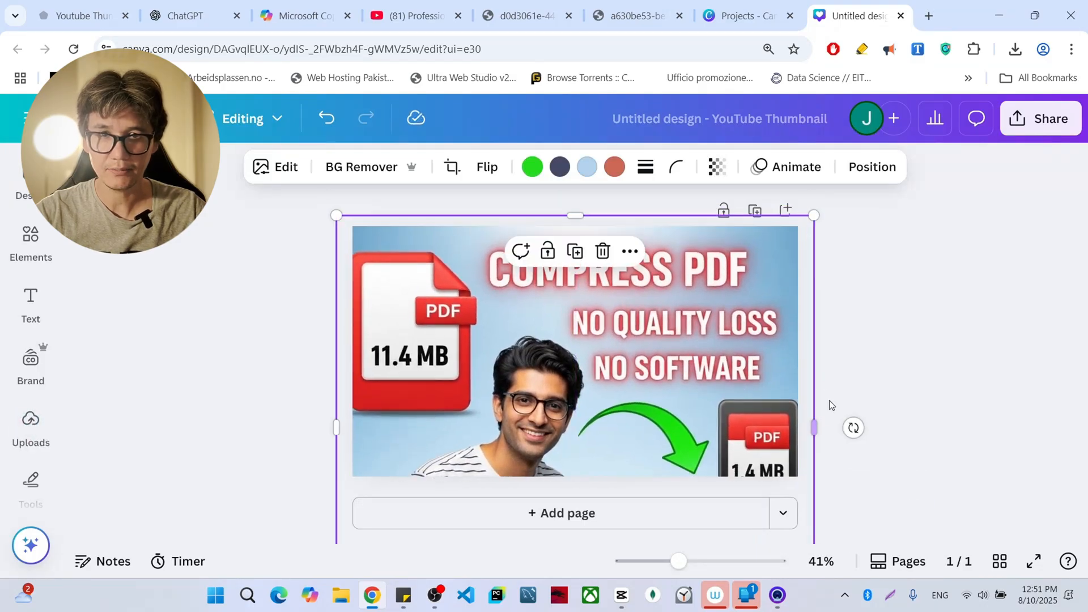
pyautogui.moveTo(814, 428); pyautogui.dragTo(830, 429)
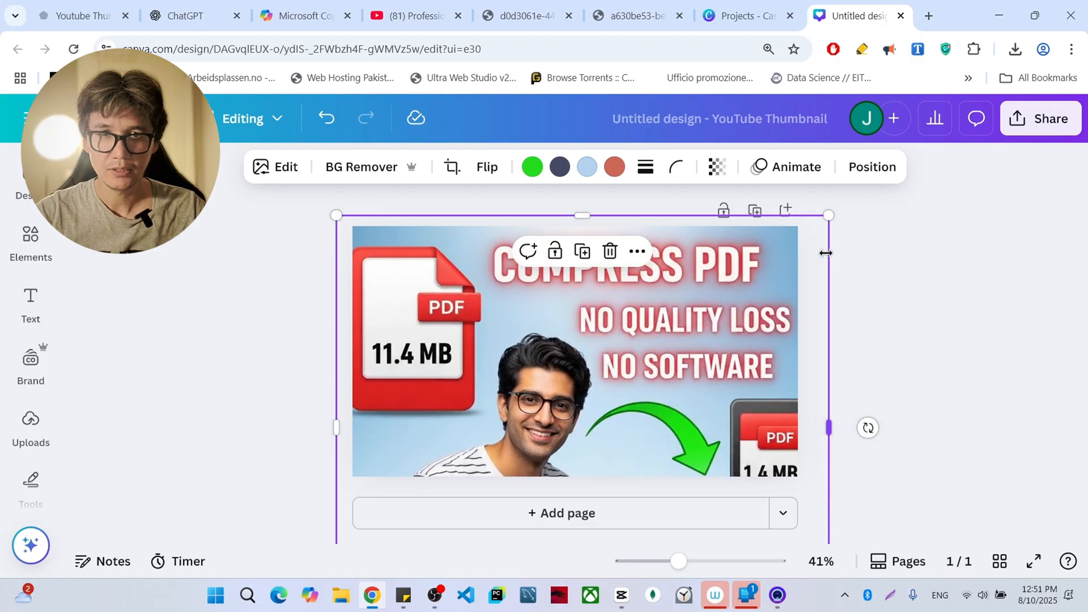
# - Resize the image to match the page's width and shift it vertically to frame the title and both PDF icons
pyautogui.moveTo(827, 224); pyautogui.dragTo(797, 264)
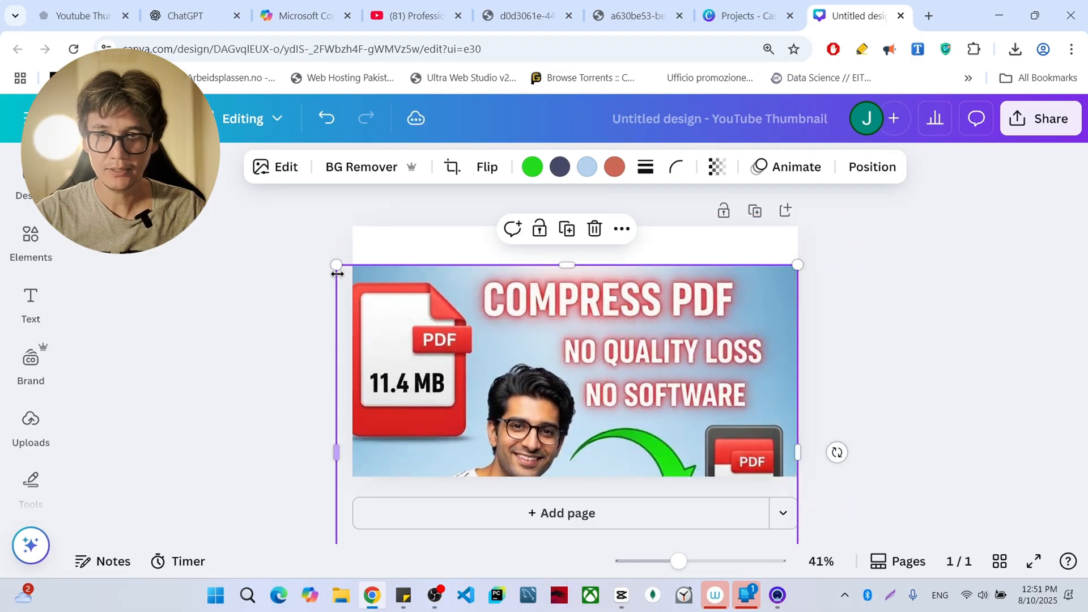
pyautogui.moveTo(334, 263); pyautogui.dragTo(351, 277)
pyautogui.moveTo(498, 348); pyautogui.dragTo(498, 292)
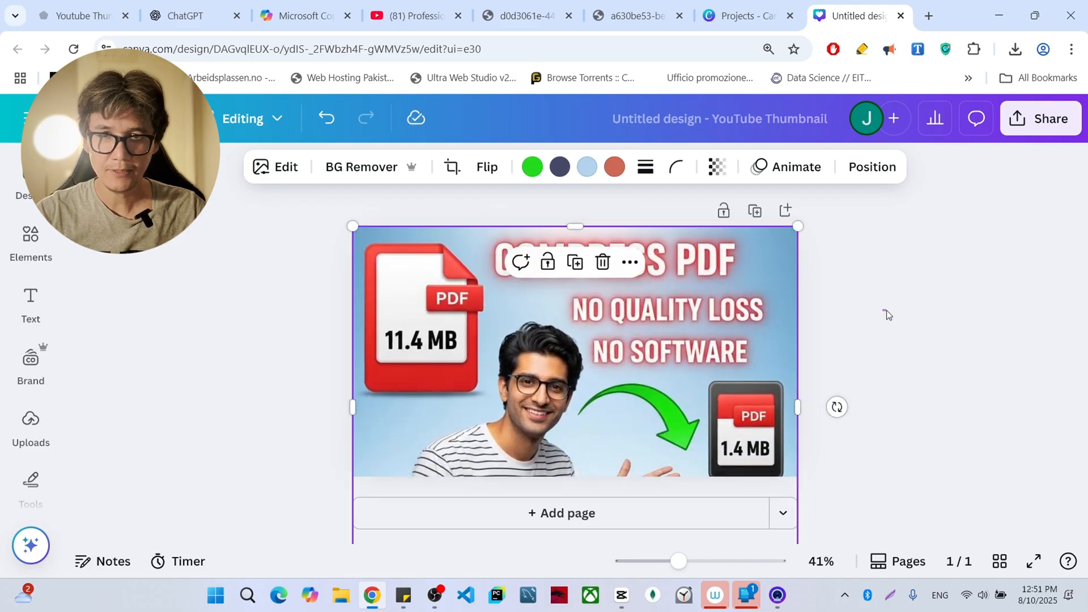
pyautogui.click(887, 312)
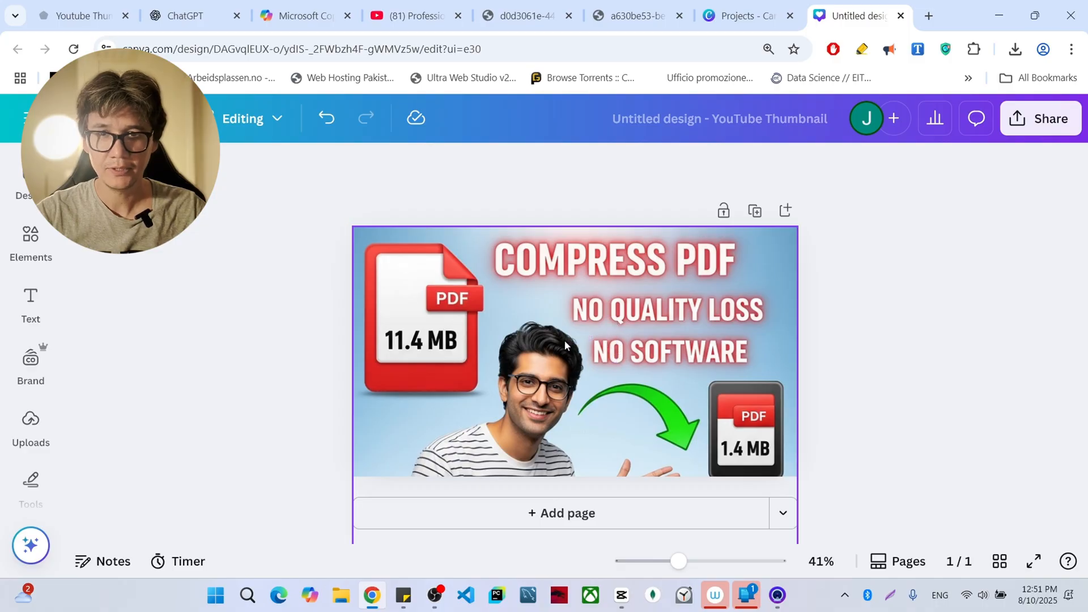
pyautogui.click(683, 344)
pyautogui.moveTo(696, 330); pyautogui.dragTo(696, 326)
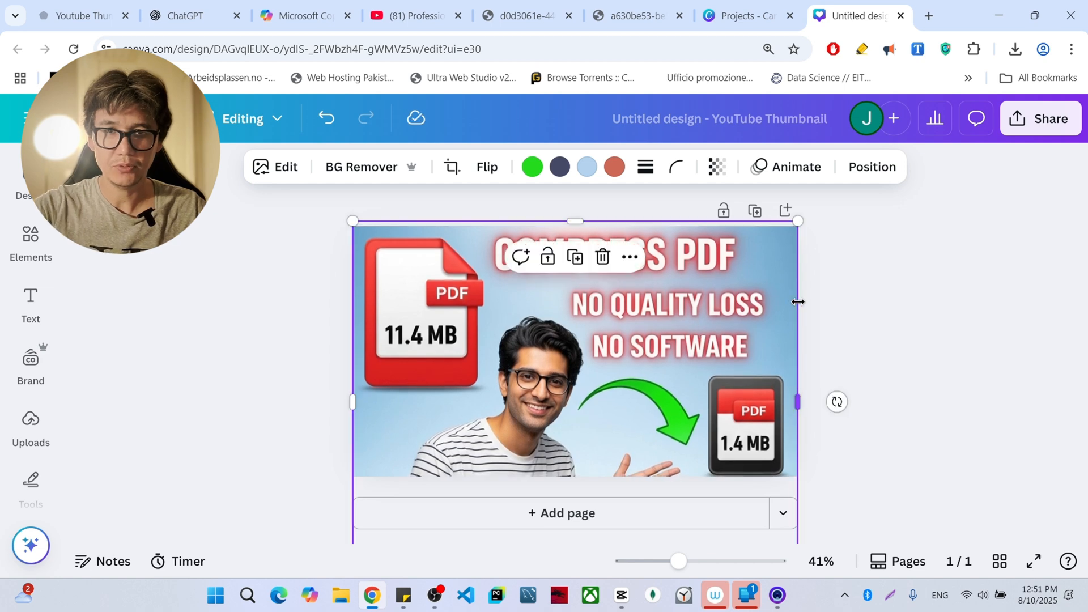
# - Deselect the thumbnail image, switch to Opal, leave the app editor and examine the Opal Team's gallery of ready-made mini-apps
pyautogui.click(898, 332)
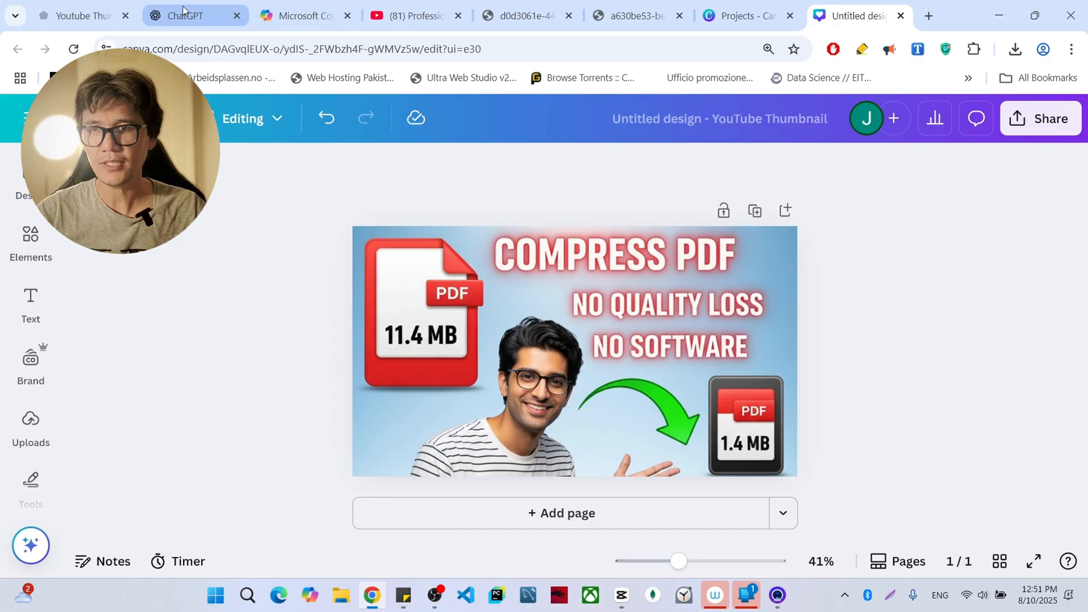
pyautogui.click(72, 8)
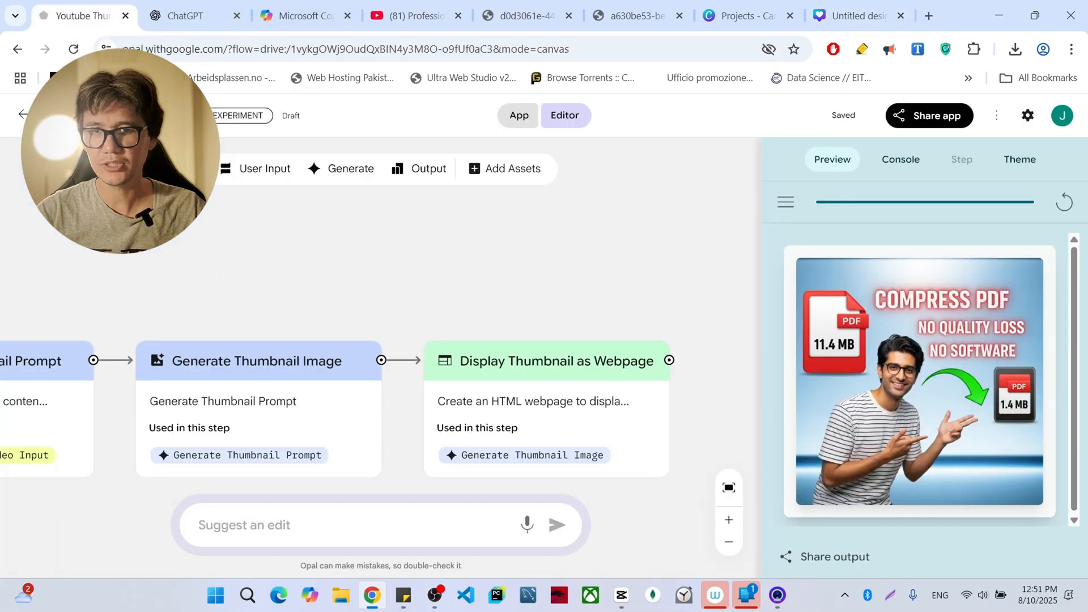
pyautogui.click(22, 116)
pyautogui.scroll(-6, 718, 363)
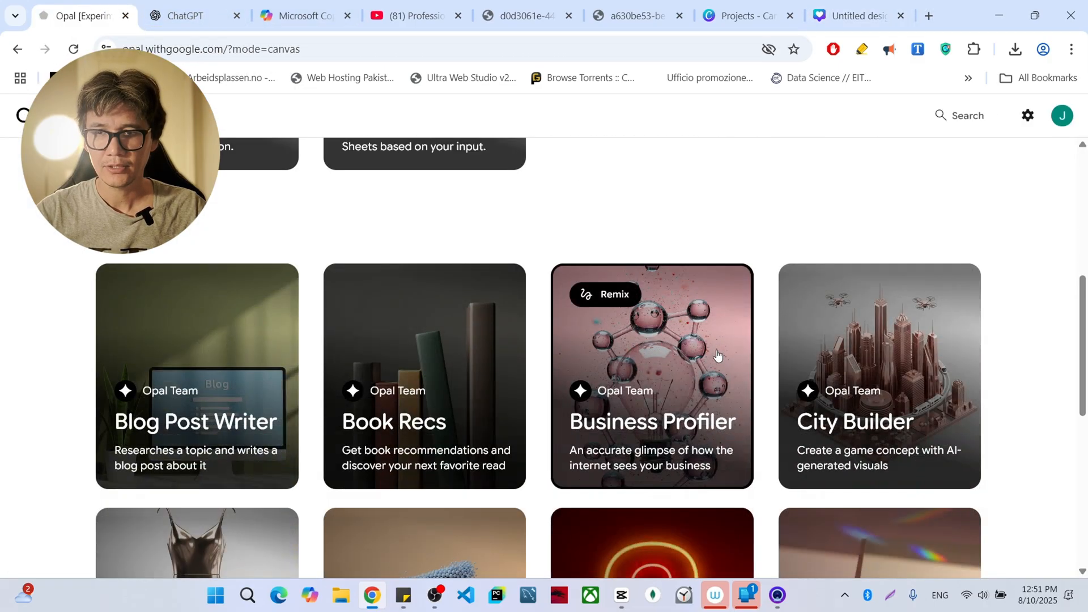
pyautogui.scroll(-3, 718, 356)
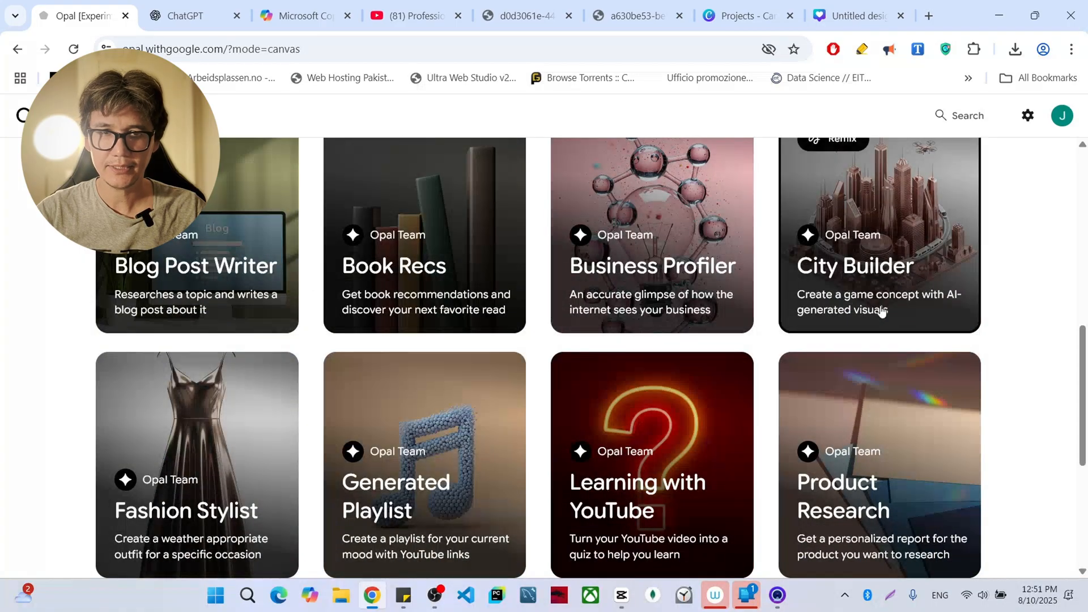
pyautogui.scroll(1, 651, 415)
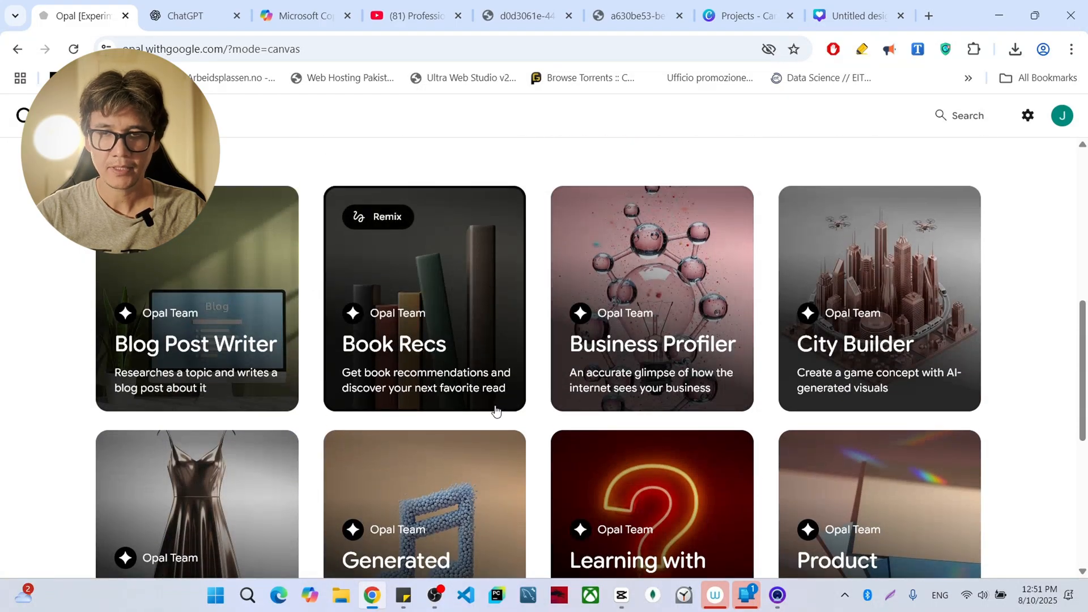
pyautogui.scroll(-5, 496, 409)
pyautogui.scroll(-2, 388, 369)
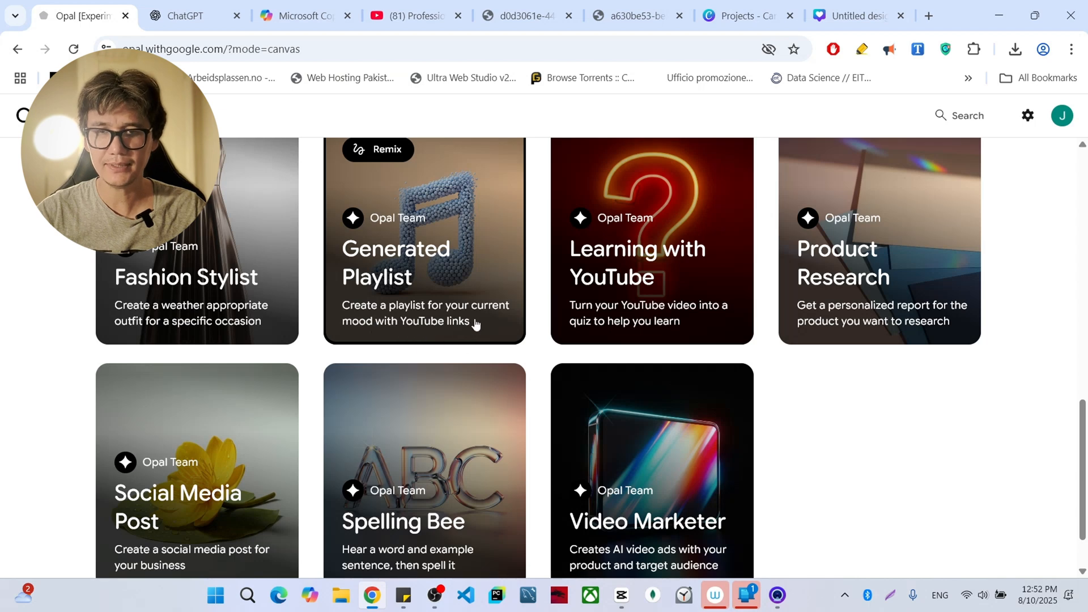
pyautogui.scroll(-2, 453, 261)
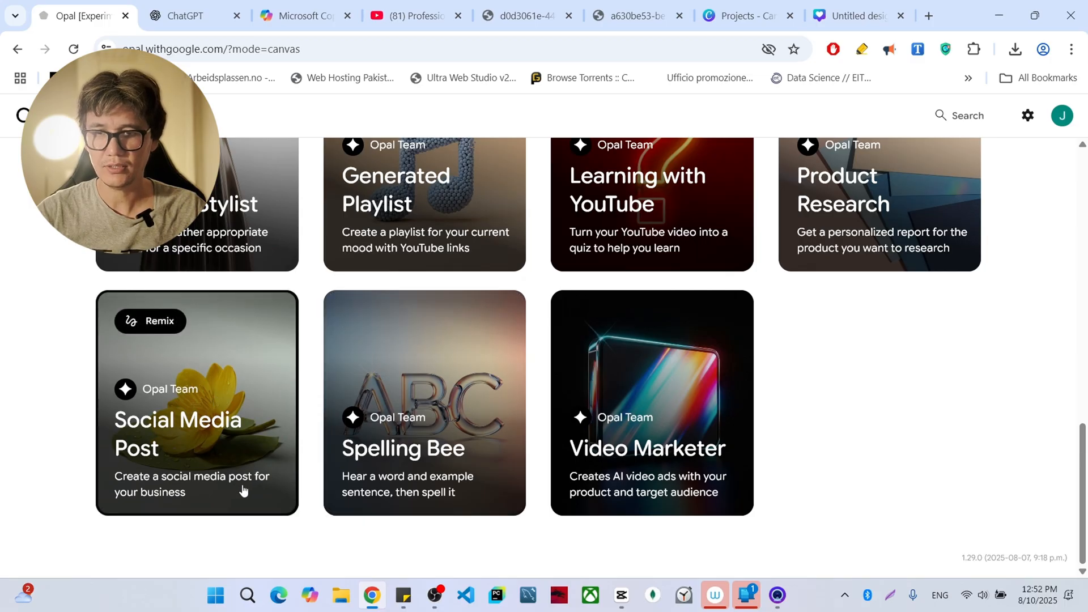
pyautogui.scroll(1, 170, 504)
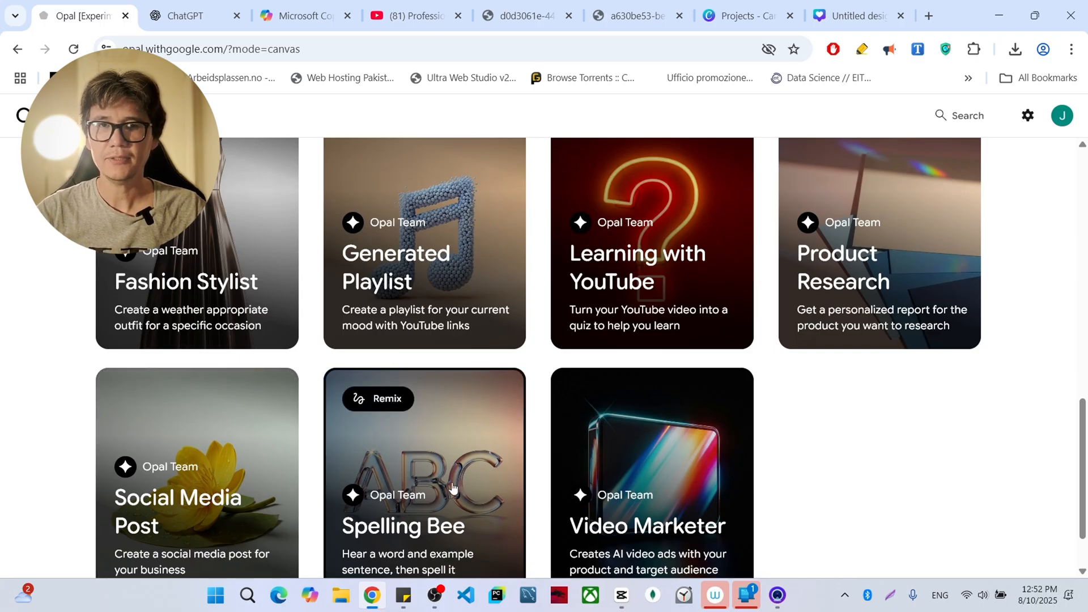
pyautogui.moveTo(435, 602)
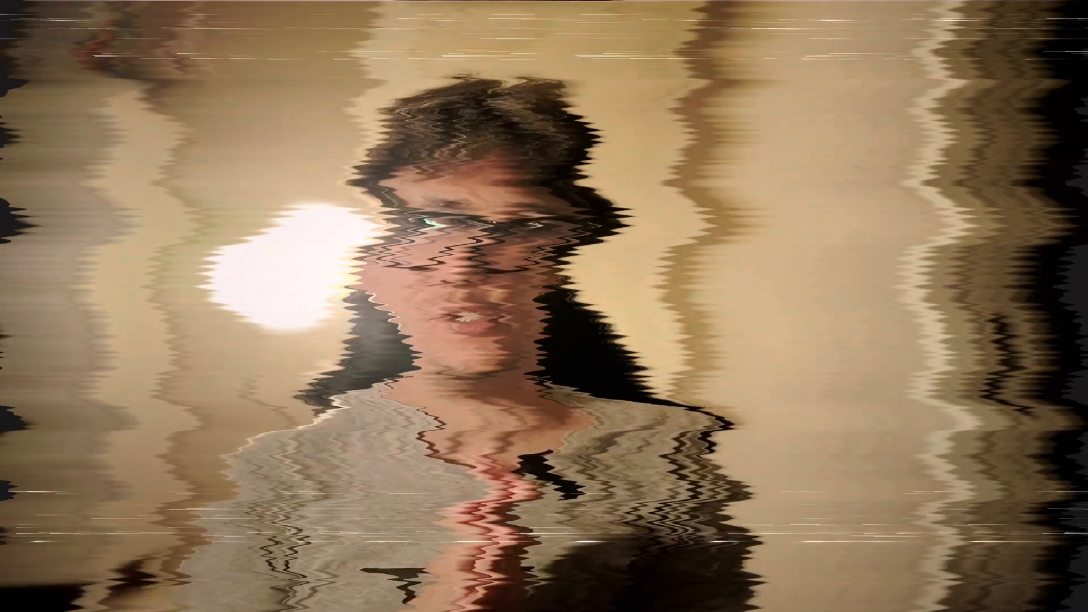